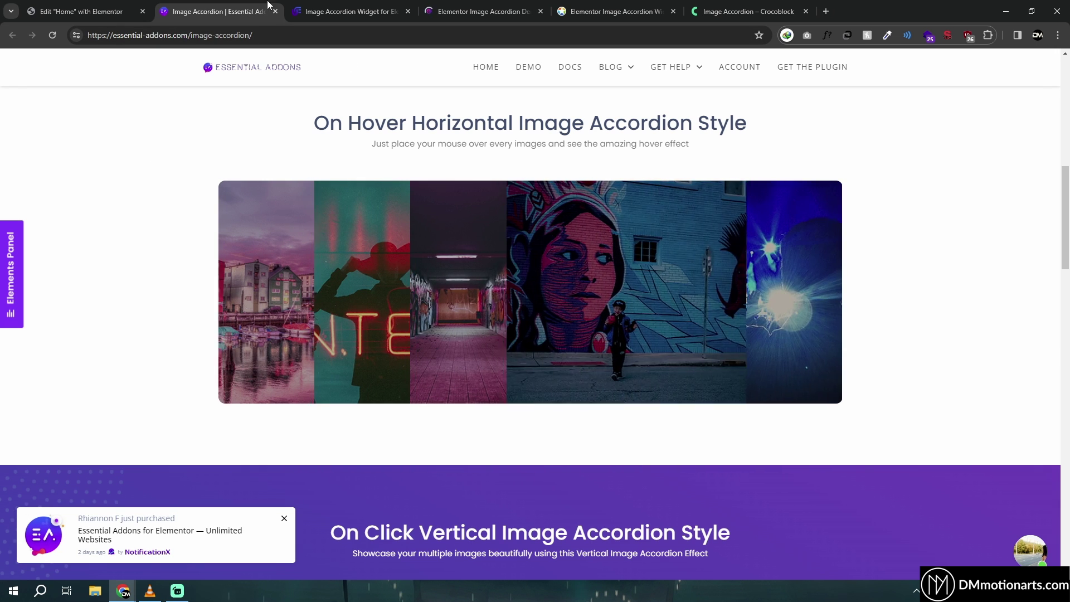
Look through the Unlimited Elements and Happy Addons image accordion demo pages.
click(346, 11)
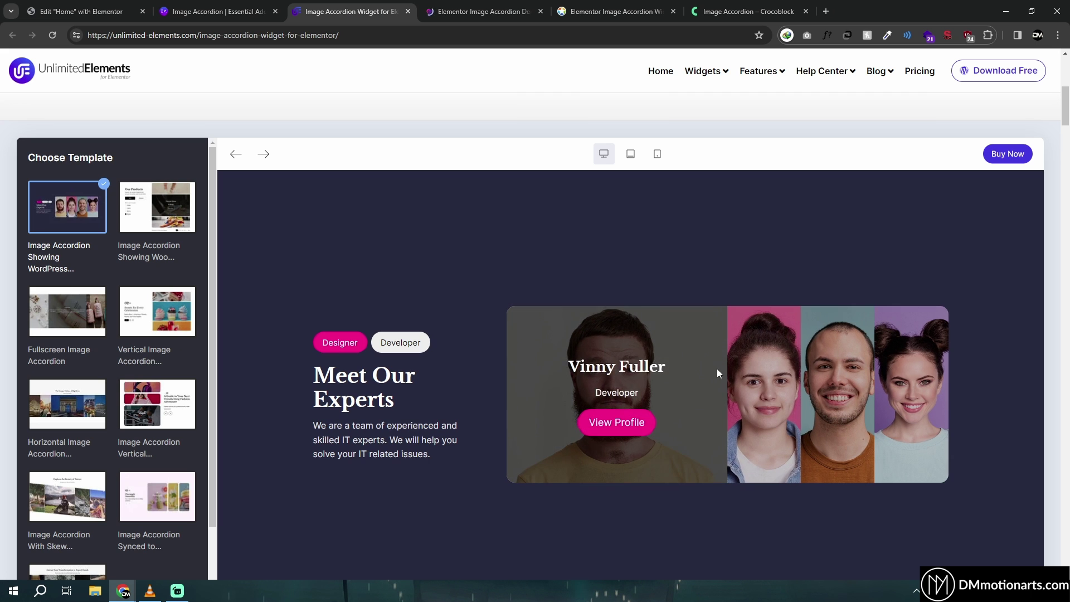
scroll(432, 320, down, 3)
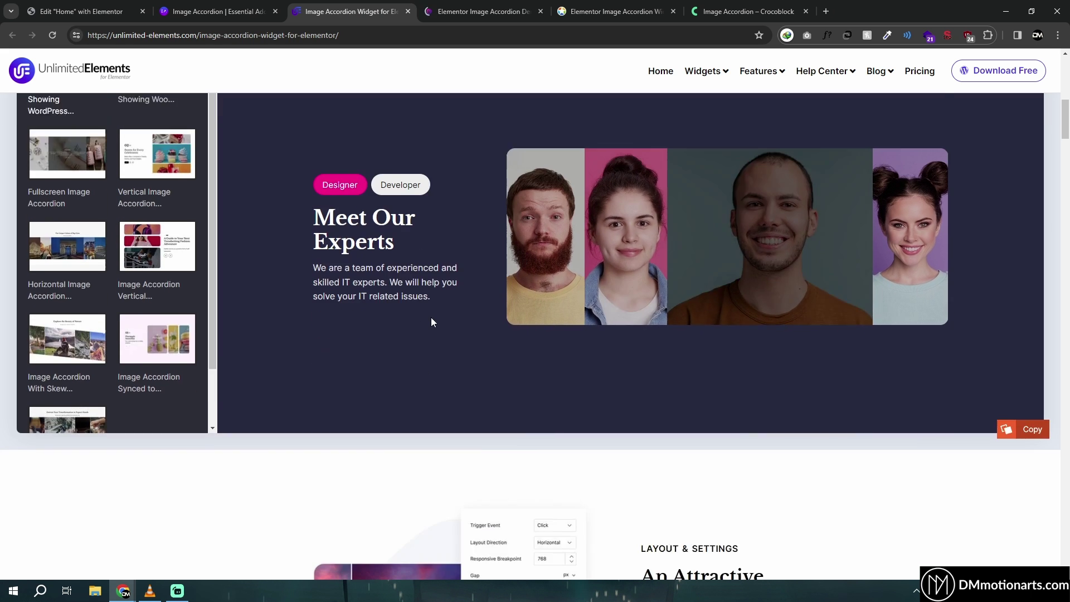
scroll(433, 320, up, 2)
click(462, 11)
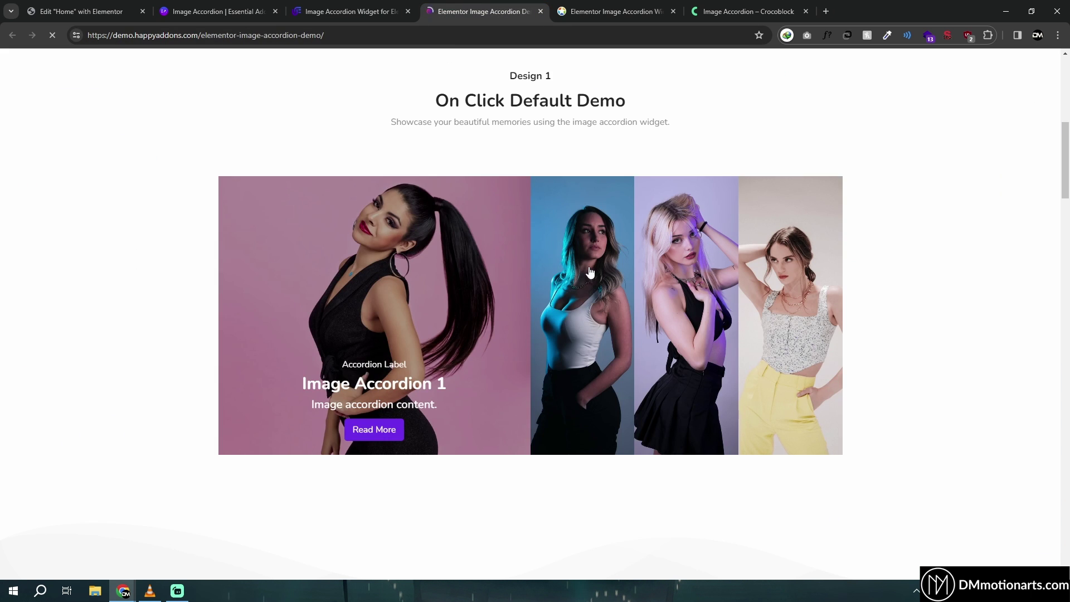
scroll(644, 382, down, 6)
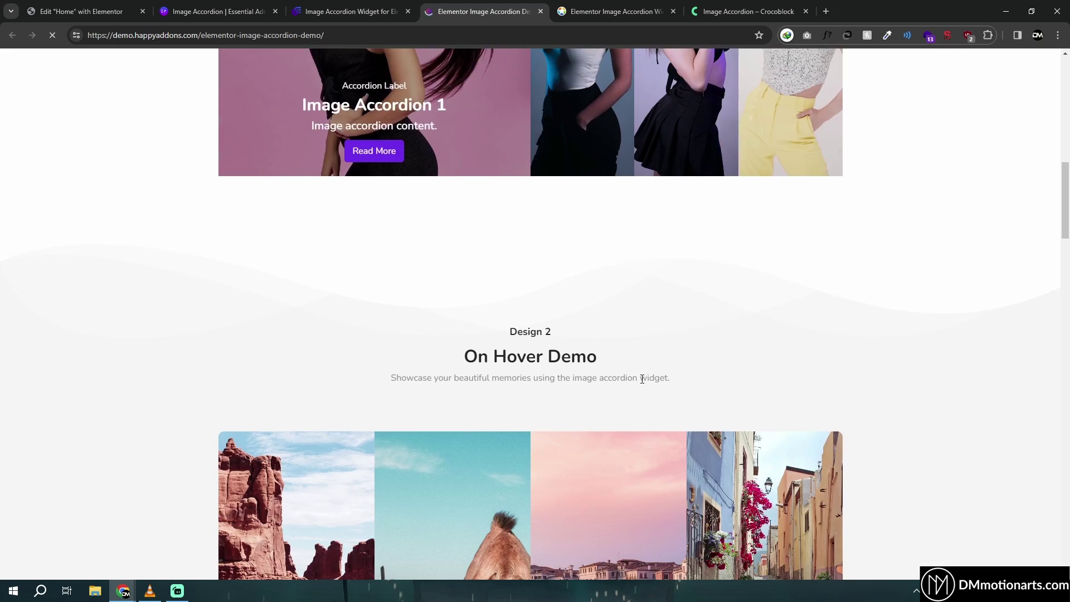
scroll(731, 397, down, 2)
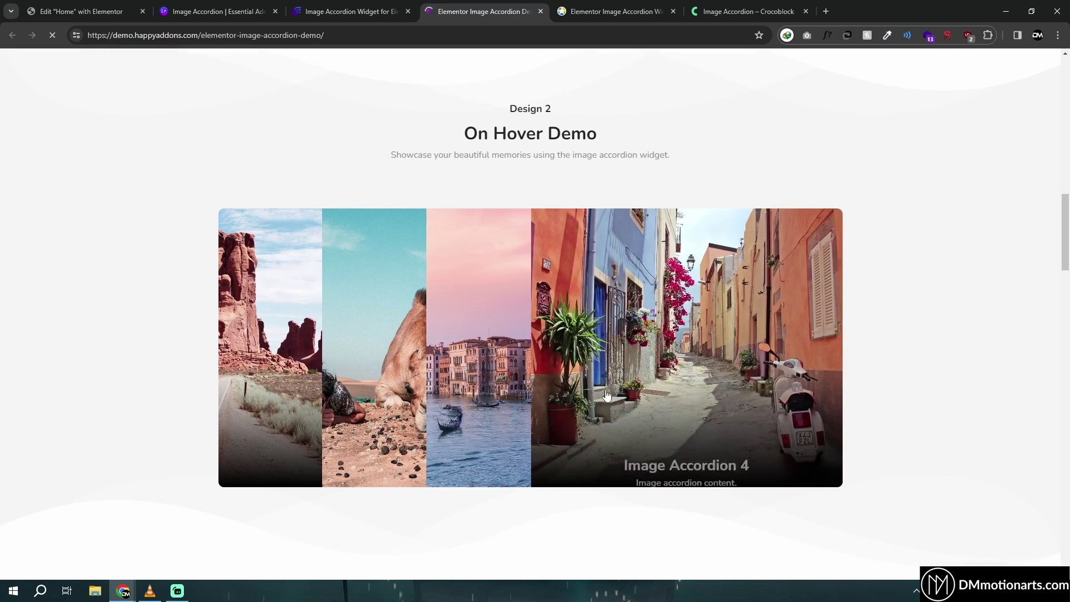
Look over the Premium Addons image accordion page and both accordion examples on the Crocoblock demo page.
key(ctrl+Tab)
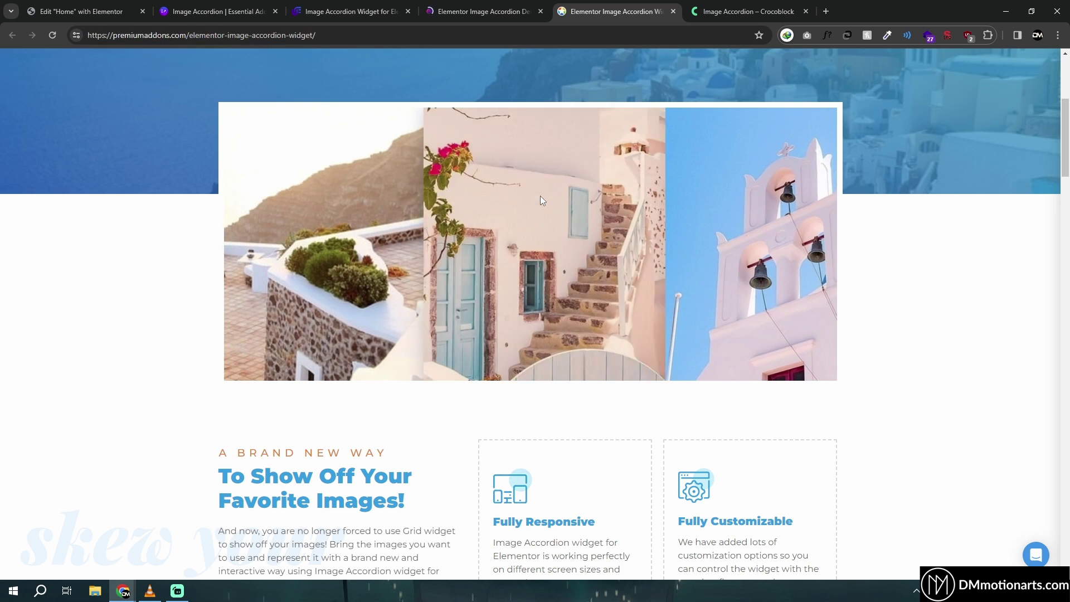
click(826, 12)
key(ctrl+w)
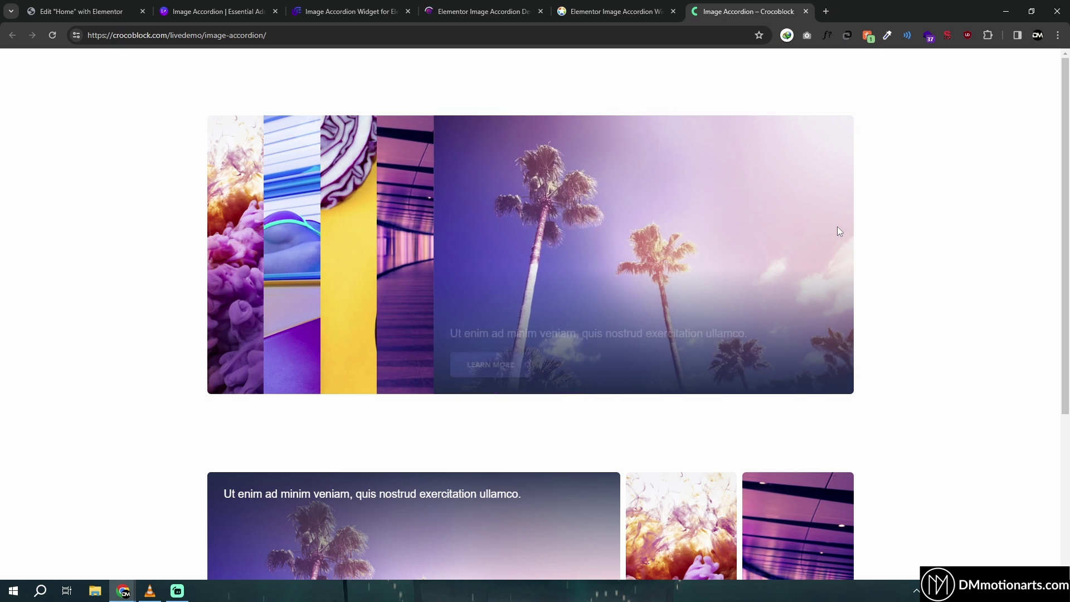
scroll(304, 296, down, 1)
scroll(304, 296, down, 4)
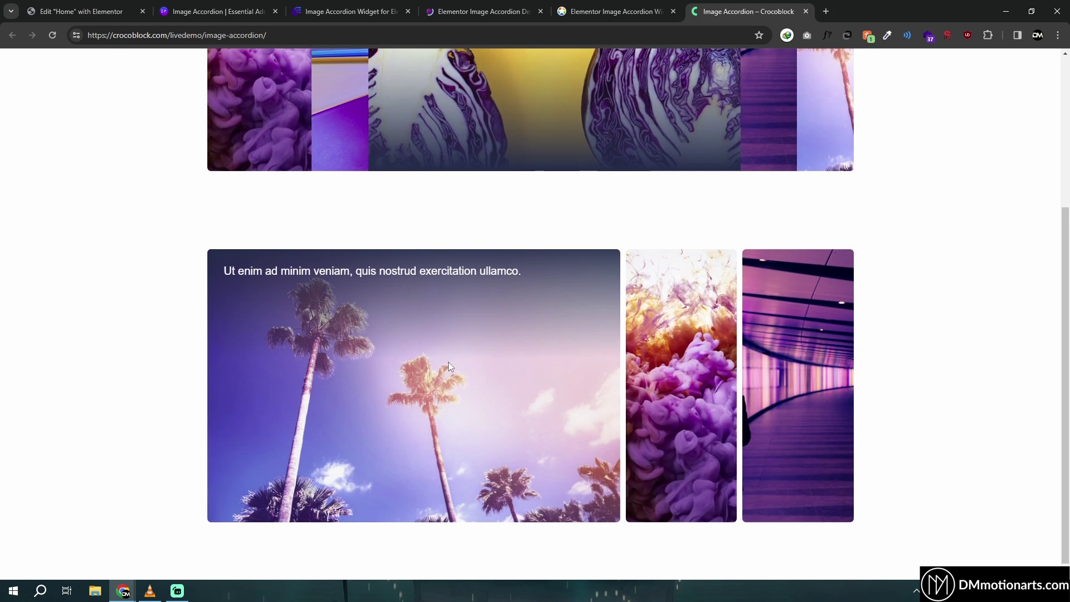
Examine how the panels expand and reveal text in the Essential Addons "On Hover Horizontal Image Accordion Style" demo.
click(195, 10)
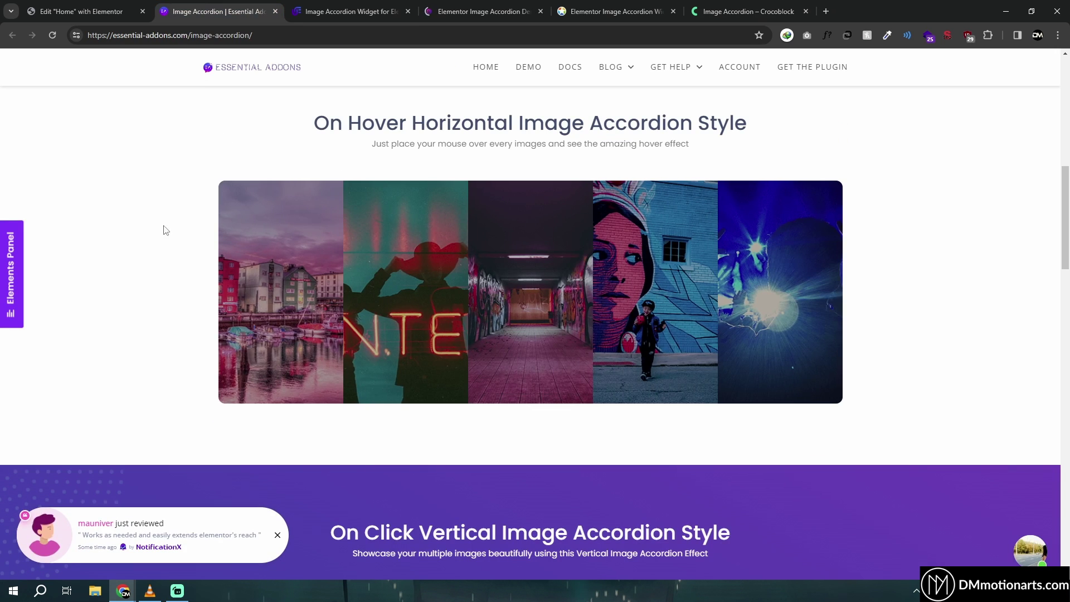
mouse_move(313, 277)
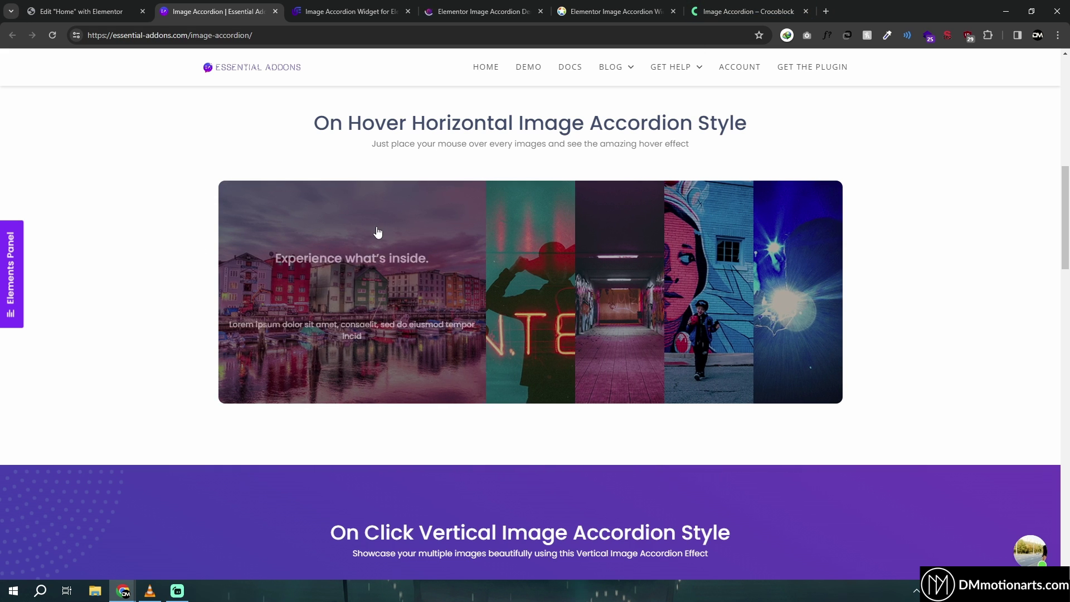
mouse_move(501, 223)
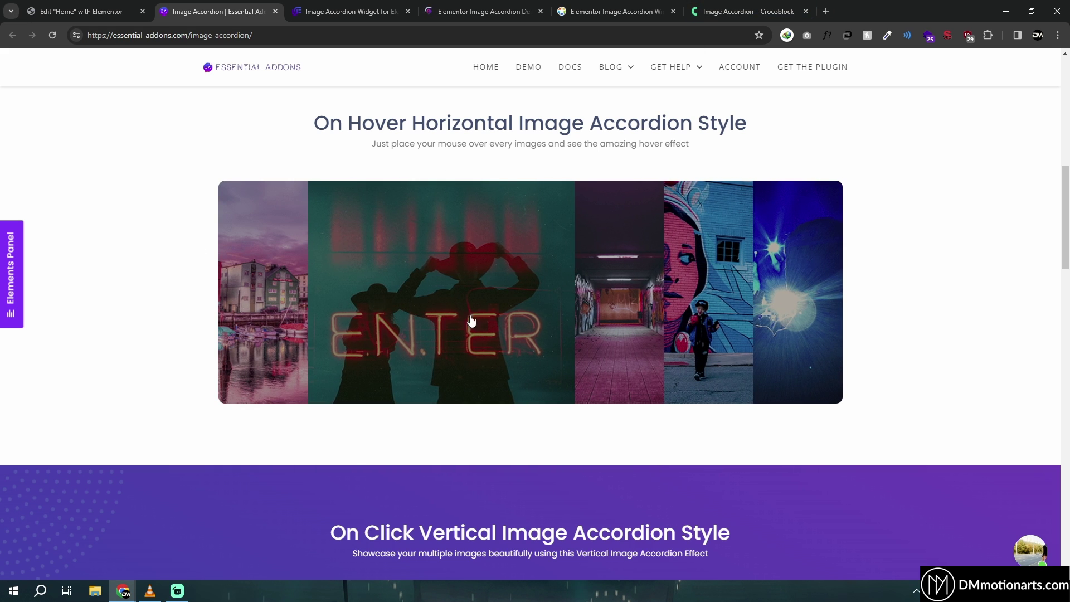
mouse_move(600, 215)
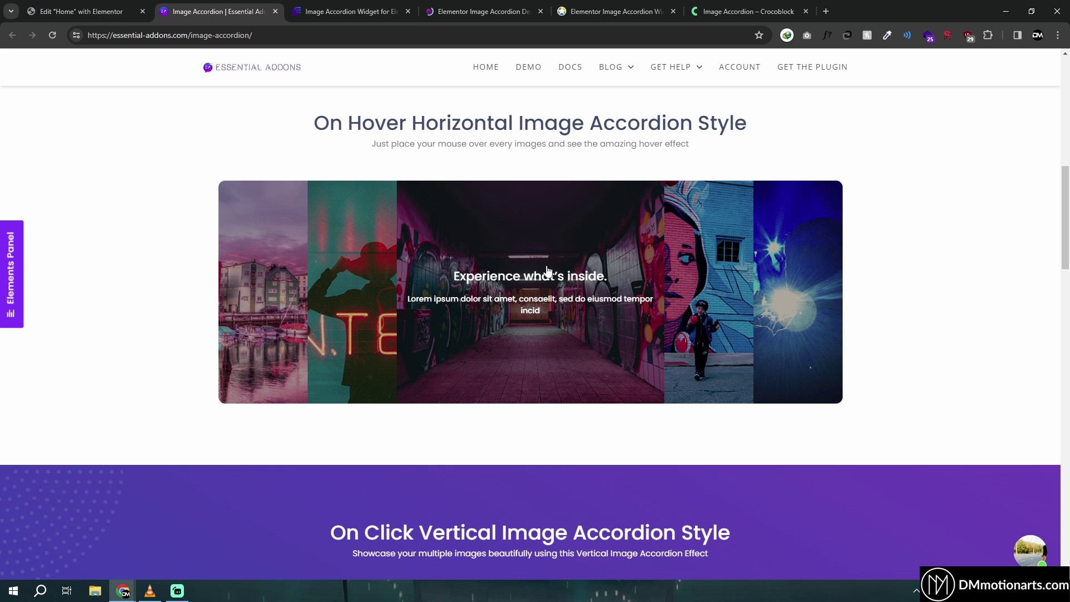
mouse_move(308, 296)
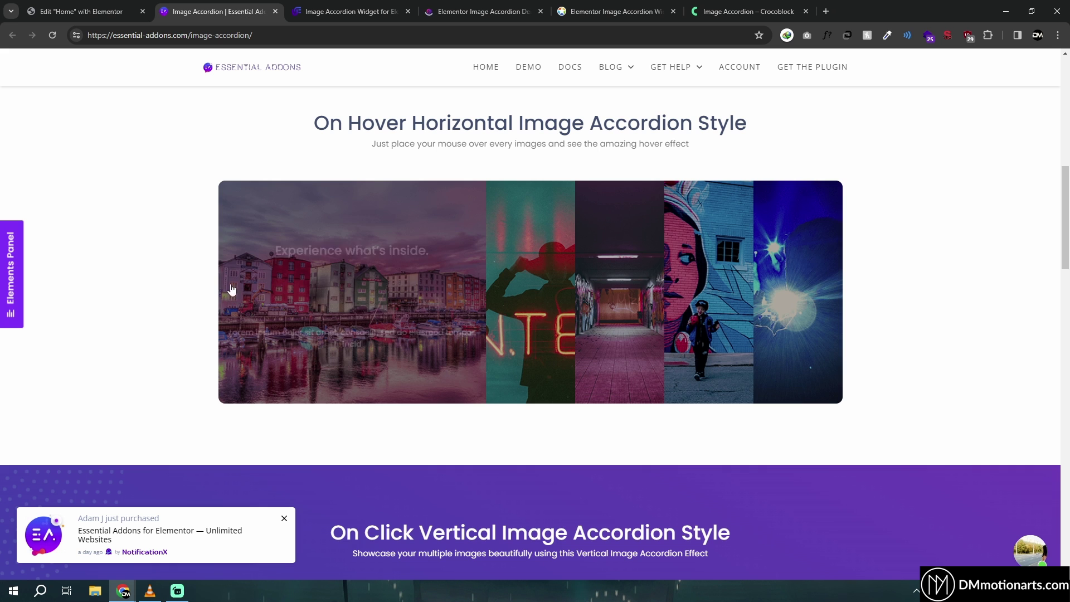
mouse_move(269, 328)
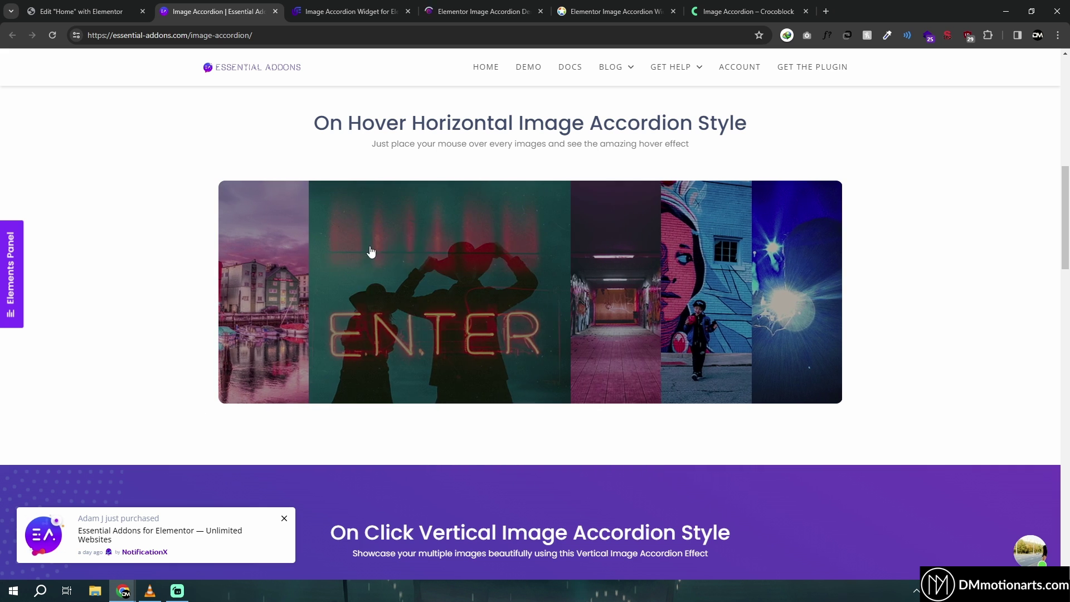
Examine the expanded panel content in the Unlimited Elements "Meet Our Experts" accordion and the Happy Addons "On Hover Demo".
key(ctrl+Tab)
mouse_move(621, 379)
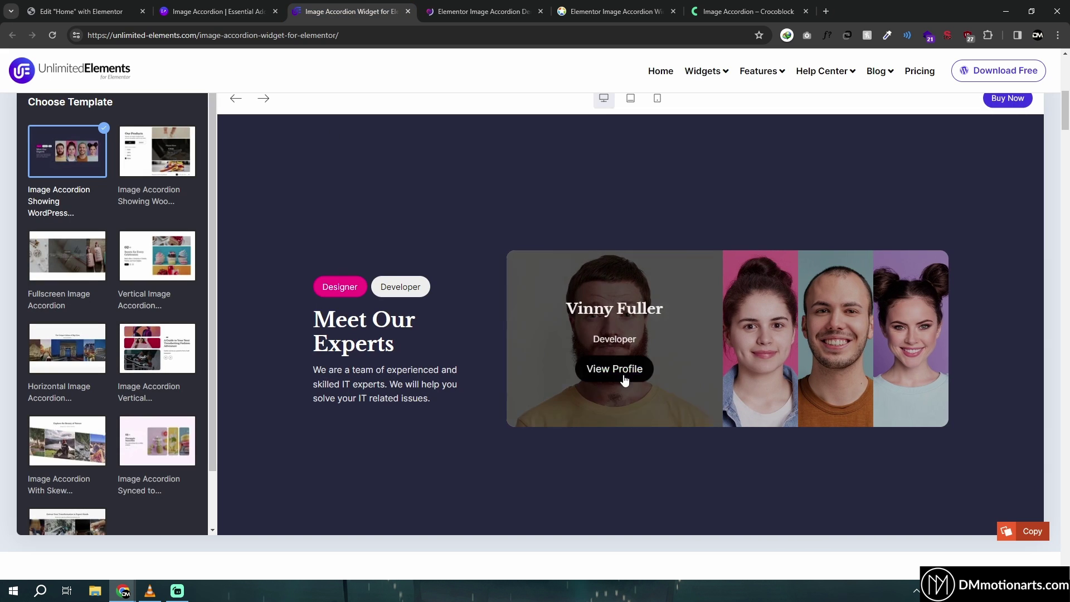
mouse_move(732, 399)
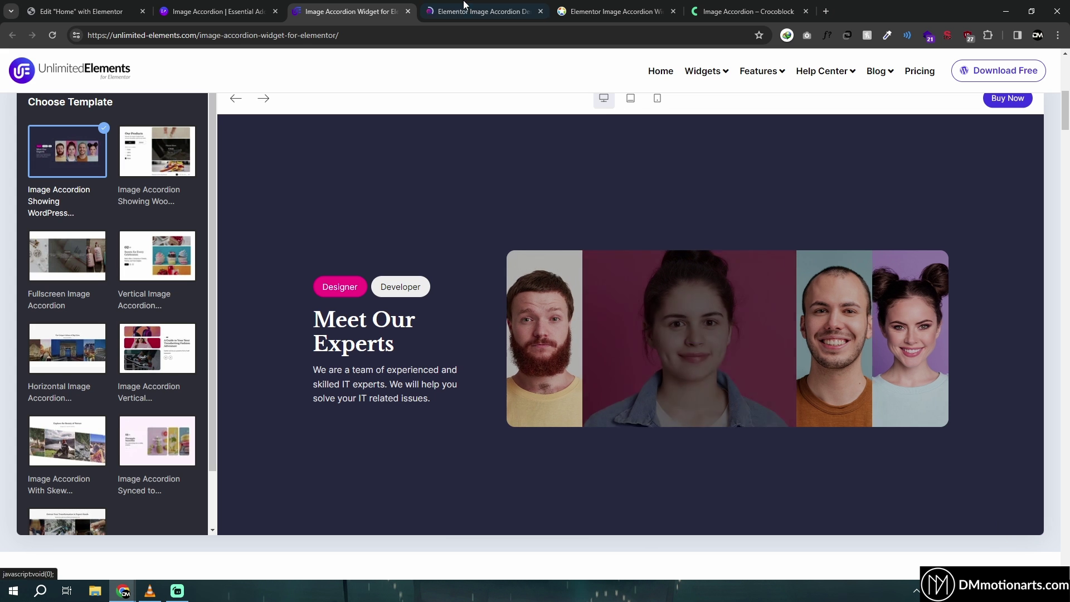
key(ctrl+Tab)
mouse_move(427, 390)
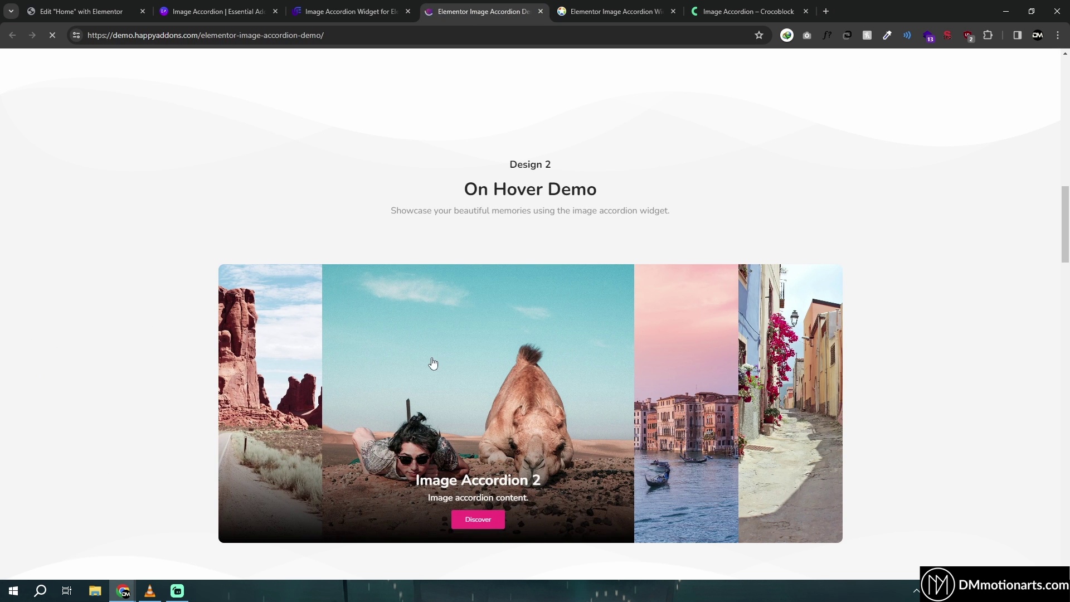
Examine the Premium Addons page's horizontal accordion, customization options section and vertical image accordion.
key(ctrl+Tab)
mouse_move(339, 289)
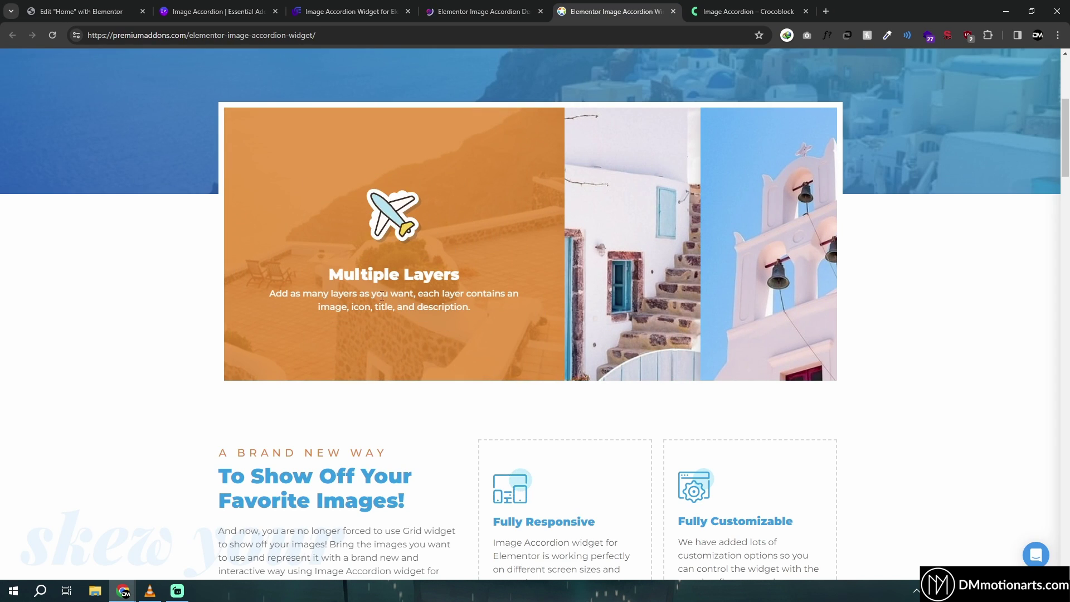
scroll(381, 295, down, 10)
scroll(470, 395, down, 16)
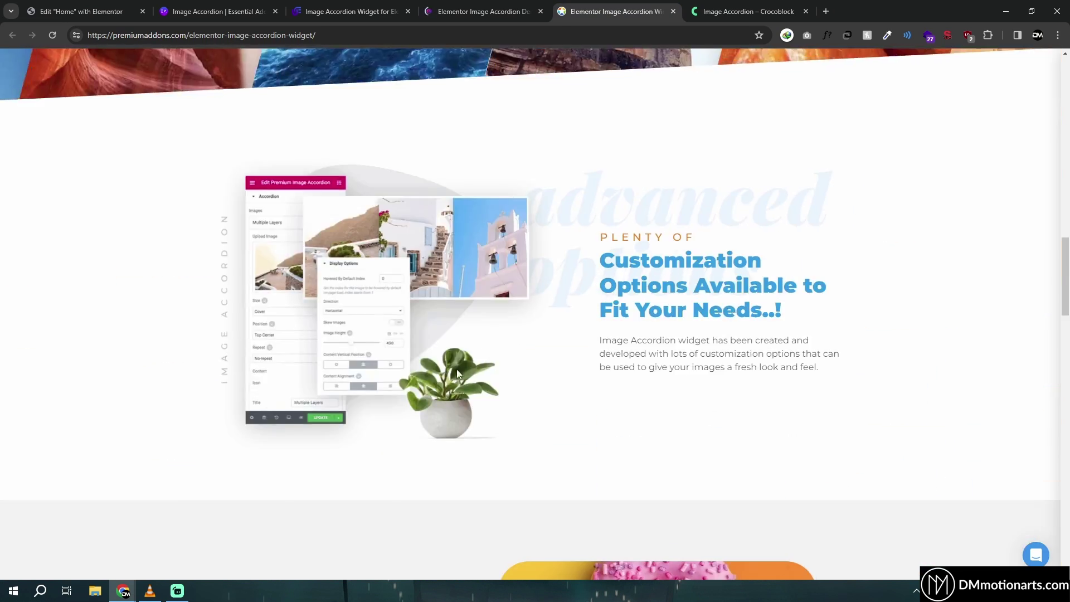
scroll(604, 153, up, 2)
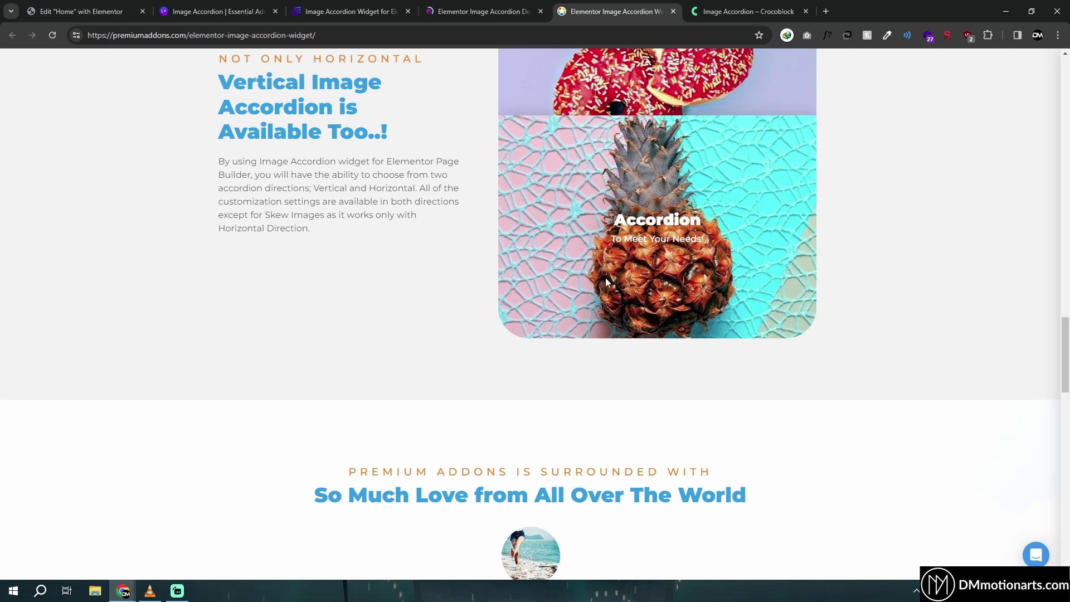
scroll(605, 278, down, 7)
scroll(540, 376, up, 7)
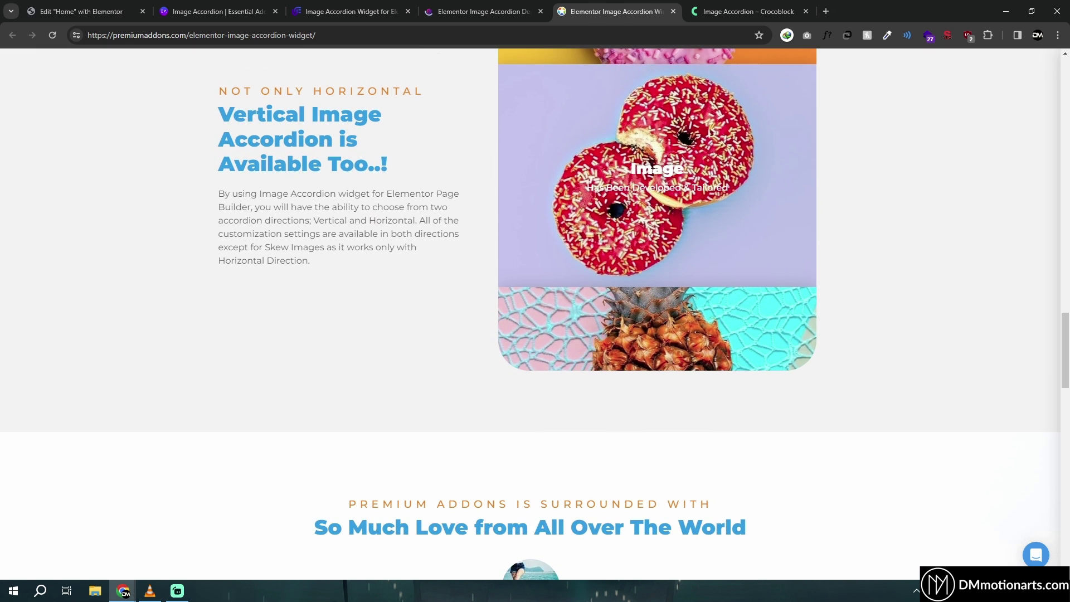
Check the expanding panels in the Crocoblock accordion demo and return to the Elementor editor for the Home page.
click(724, 6)
scroll(392, 269, up, 2)
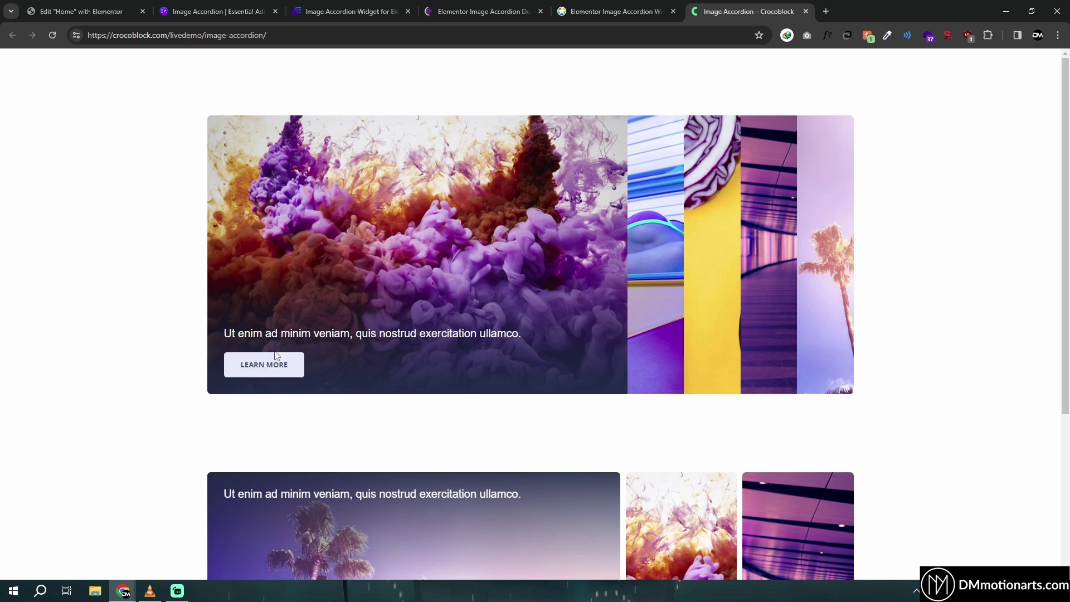
click(83, 11)
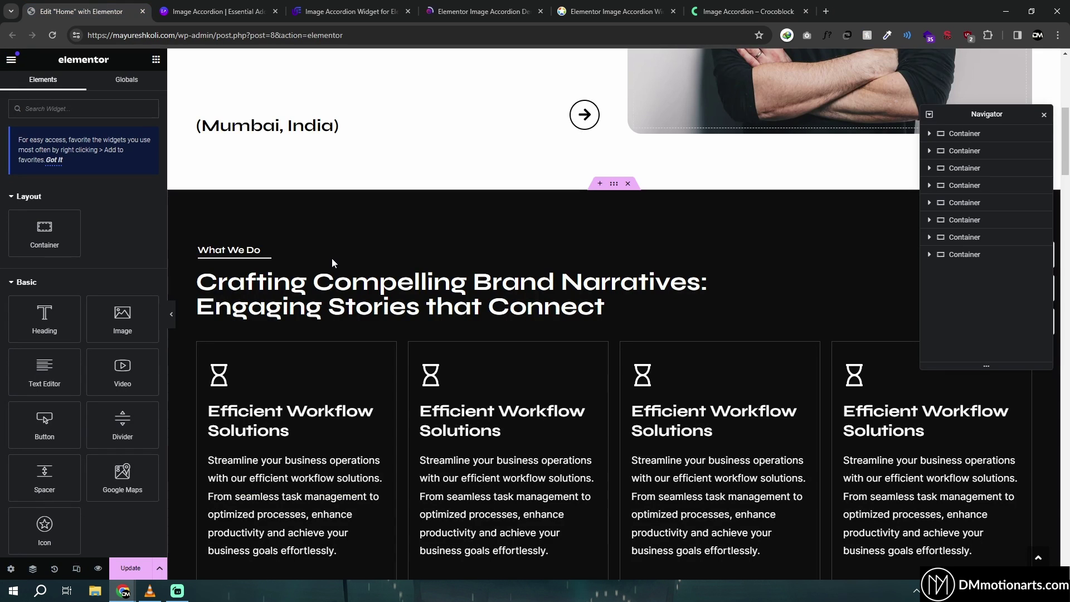
Insert a container with four equal columns directly above the "What We Do" section.
scroll(335, 252, up, 1)
click(600, 239)
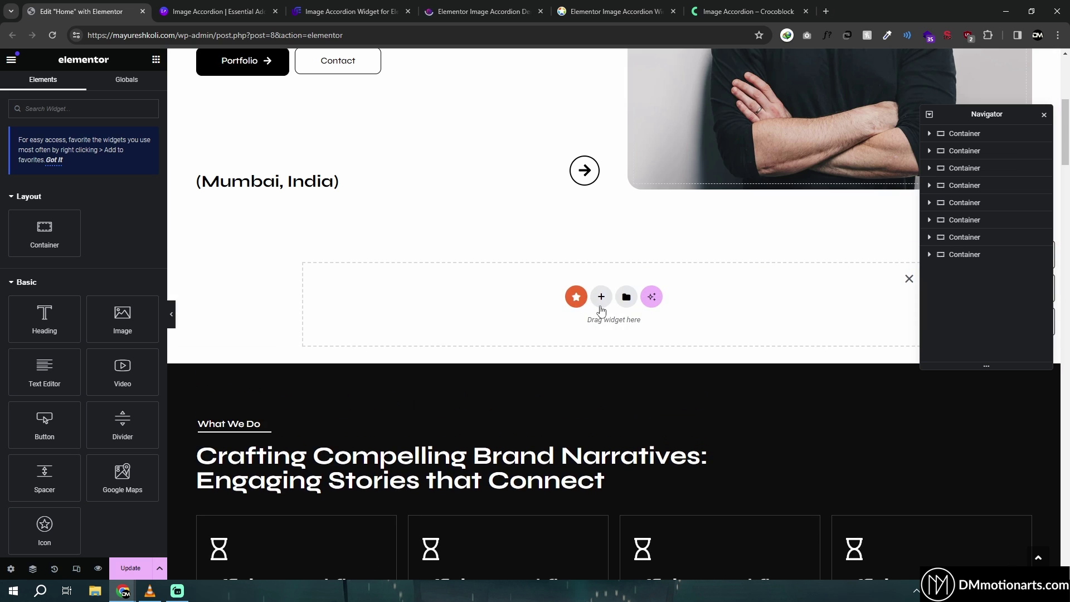
click(601, 304)
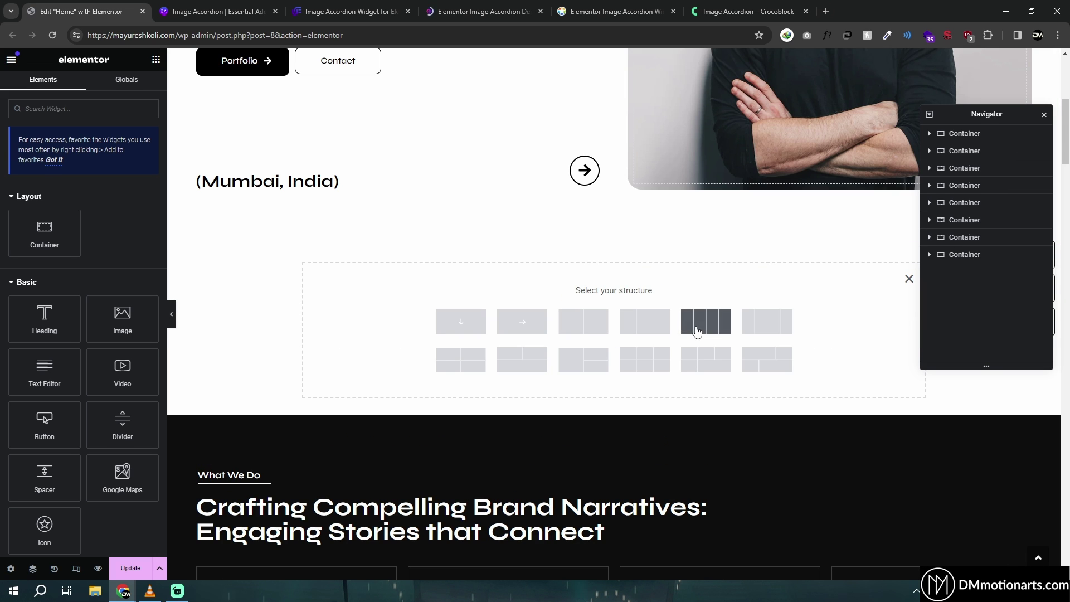
click(613, 325)
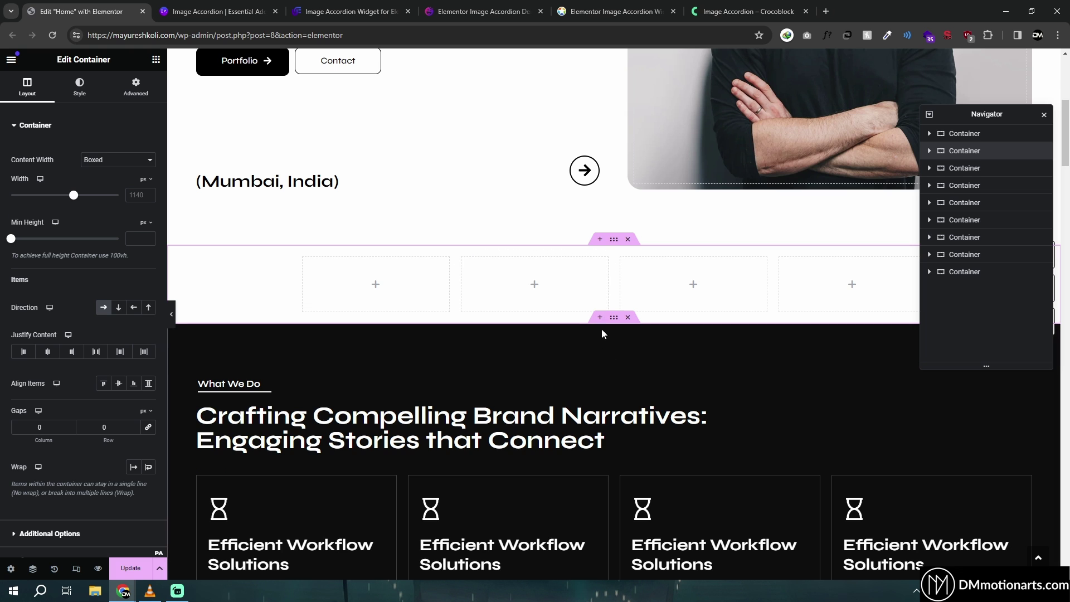
click(600, 317)
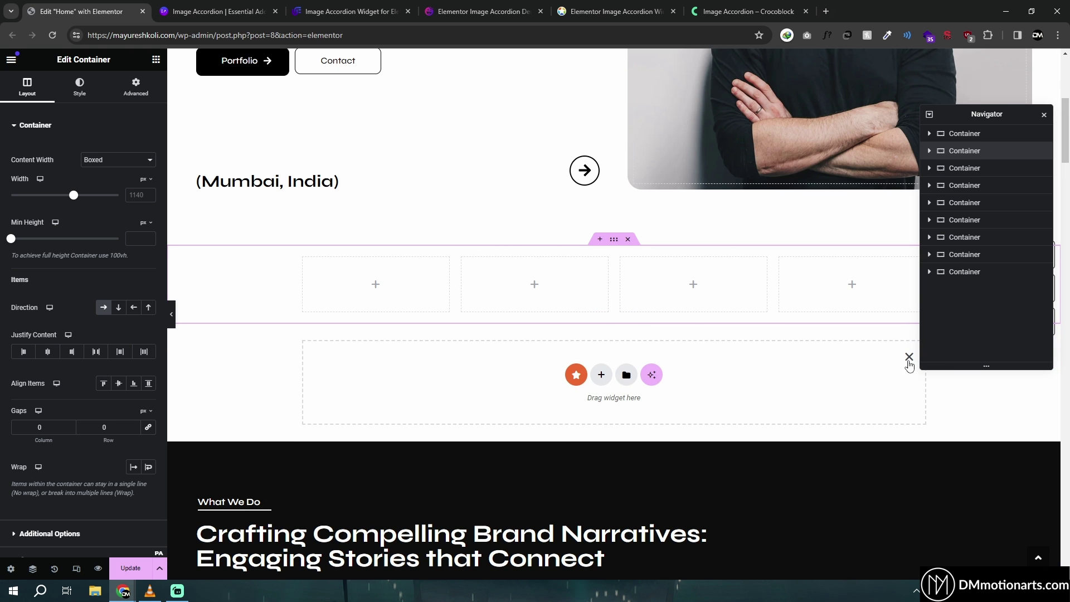
click(909, 358)
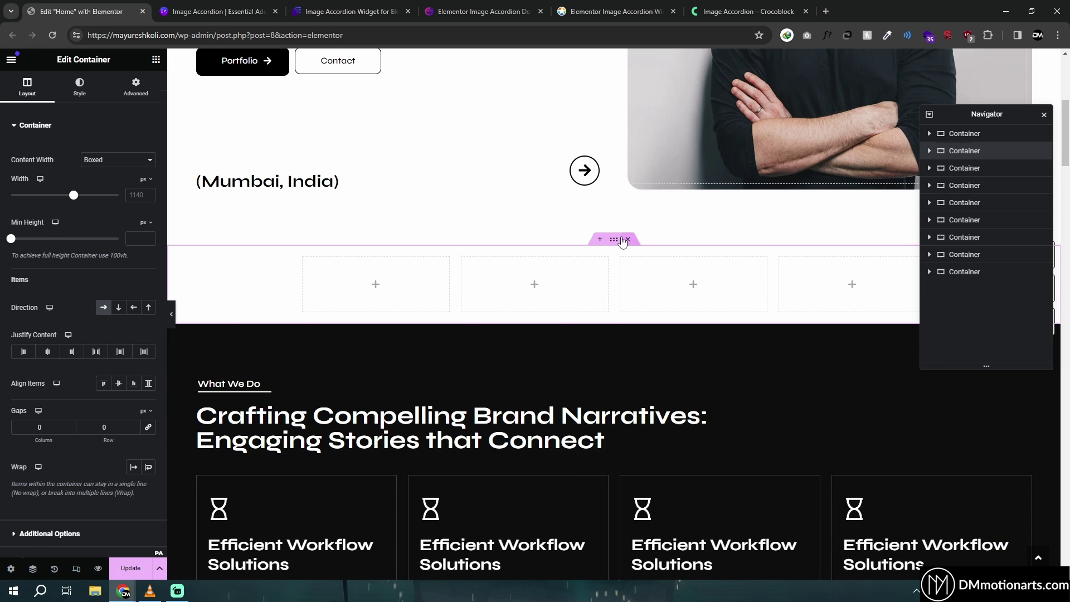
click(626, 239)
key(ctrl+z)
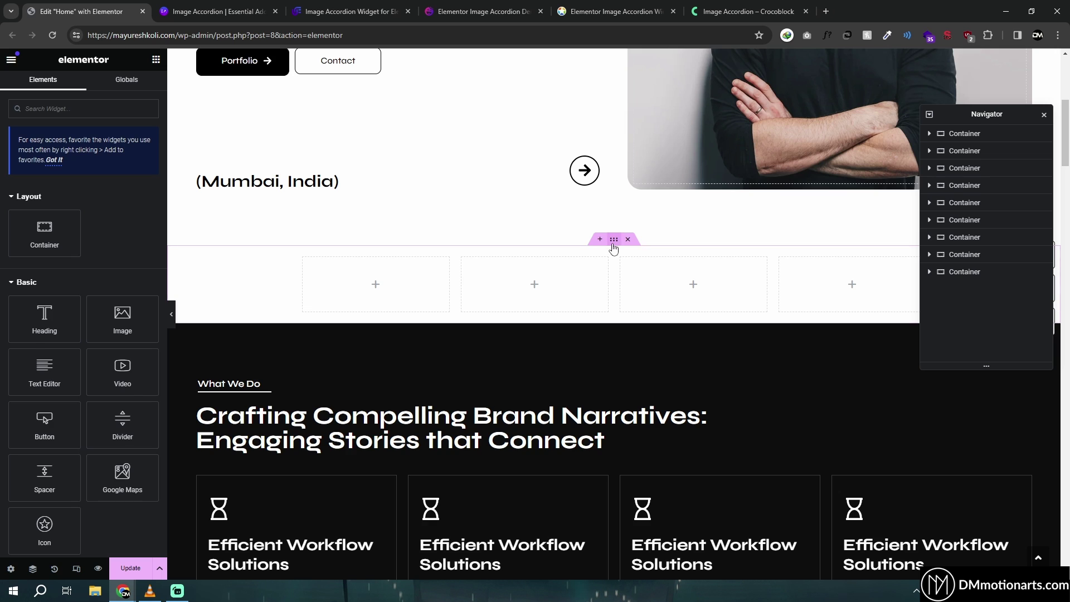
Try Full Width content and the first column's background settings on the four-column container, and delete that container.
click(613, 245)
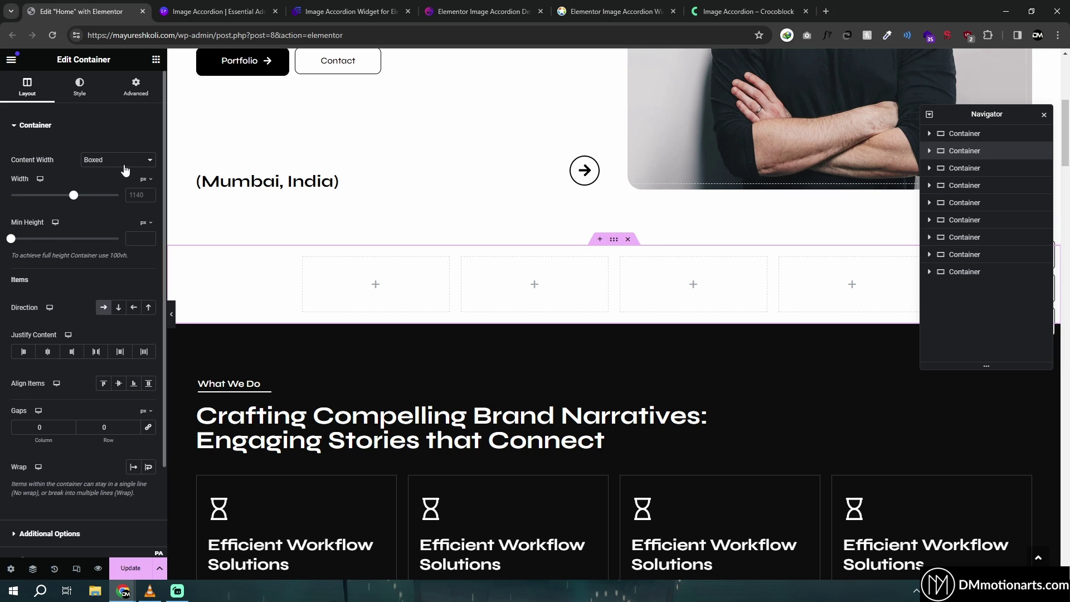
click(122, 185)
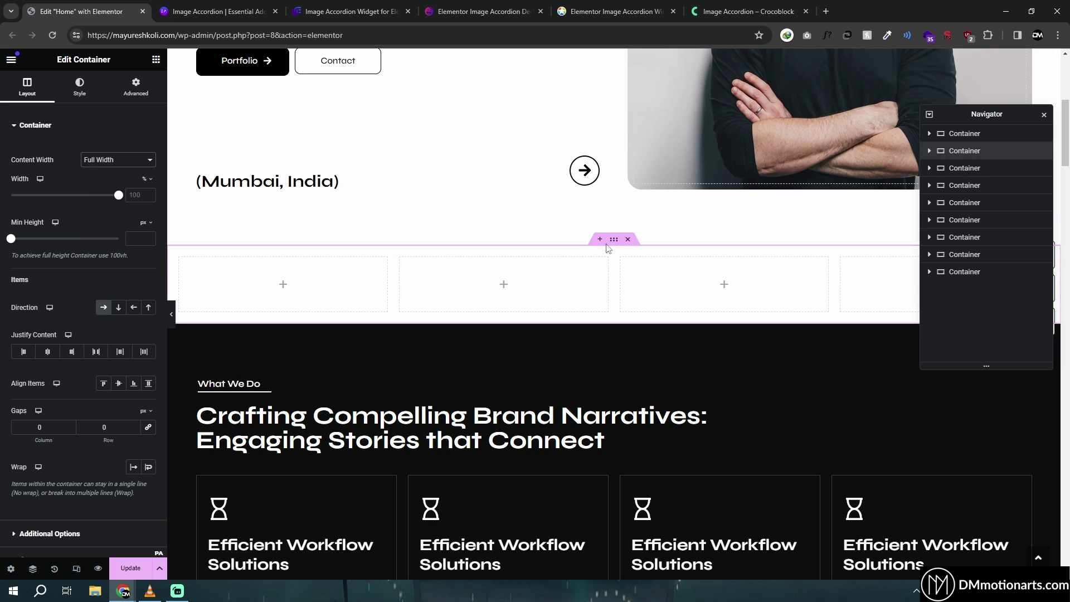
click(179, 260)
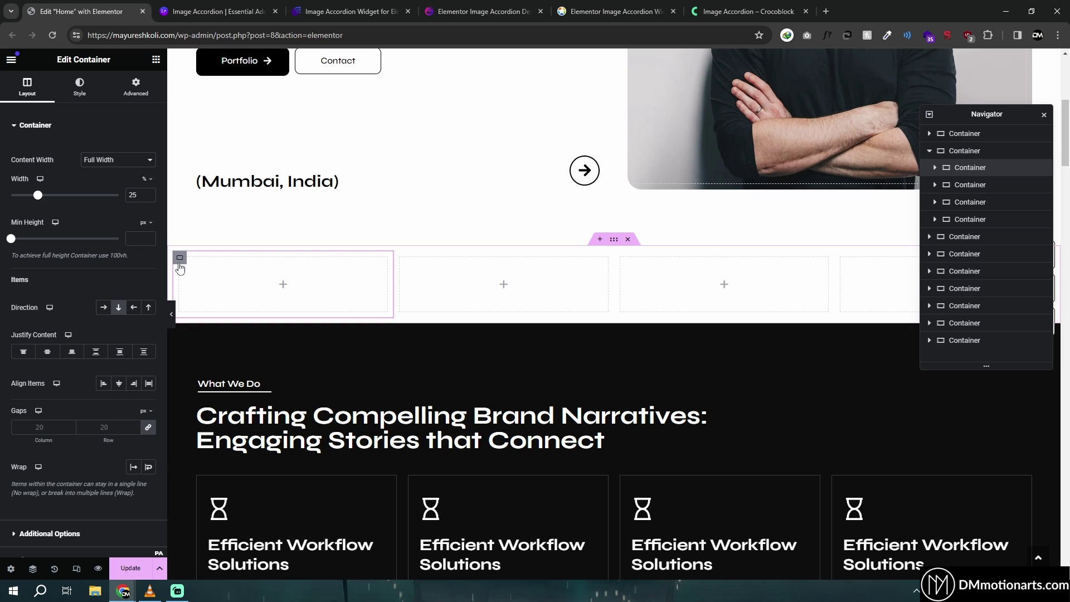
click(87, 83)
click(102, 173)
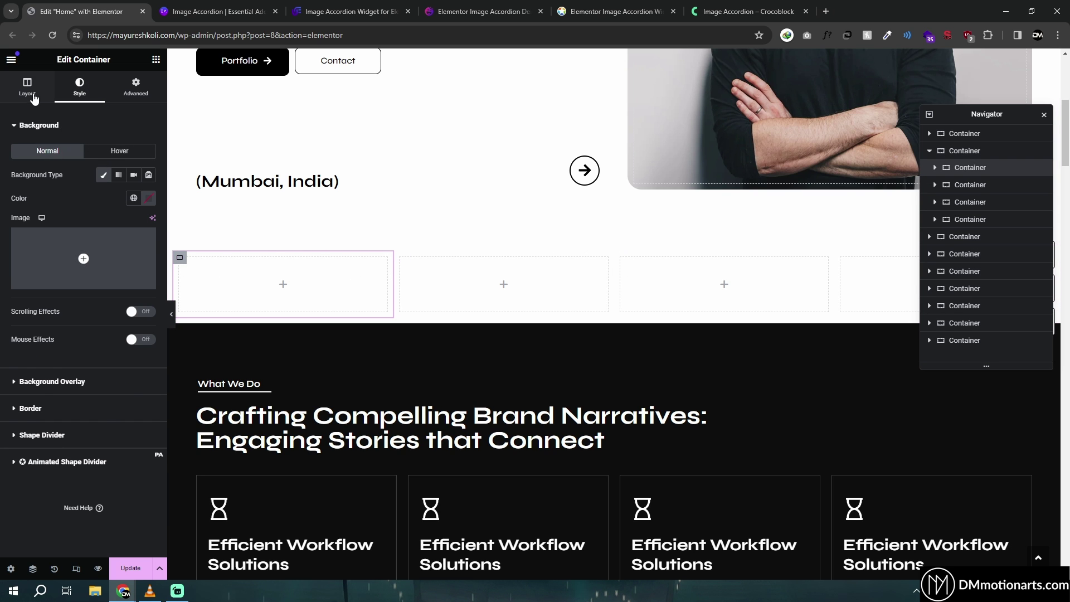
click(34, 98)
click(627, 239)
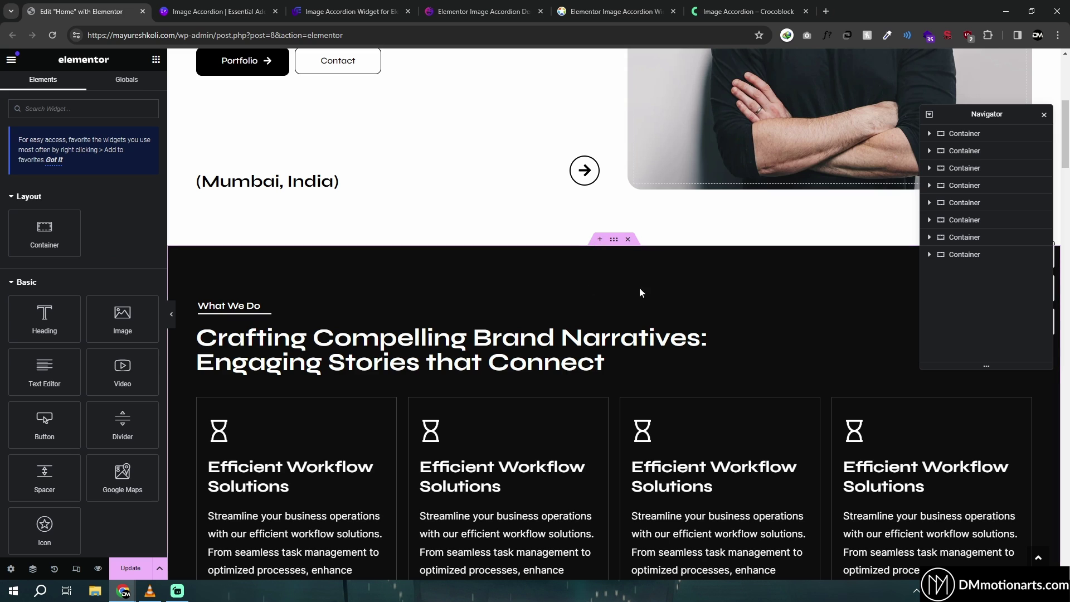
Insert a container directly above the "What We Do" section and nest a second container inside it.
click(599, 239)
click(602, 298)
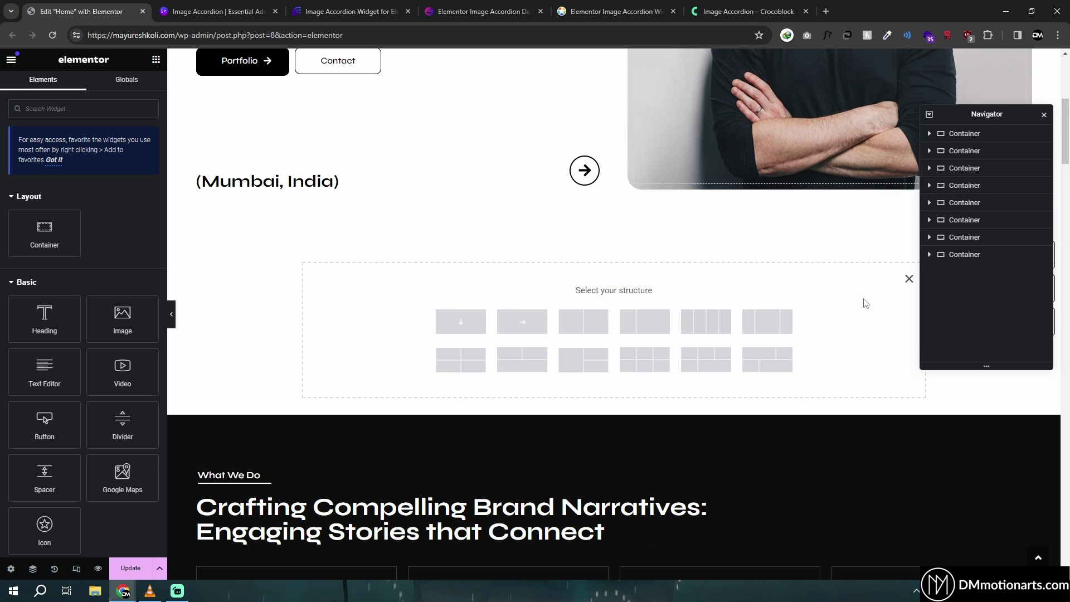
drag(44, 233, 505, 320)
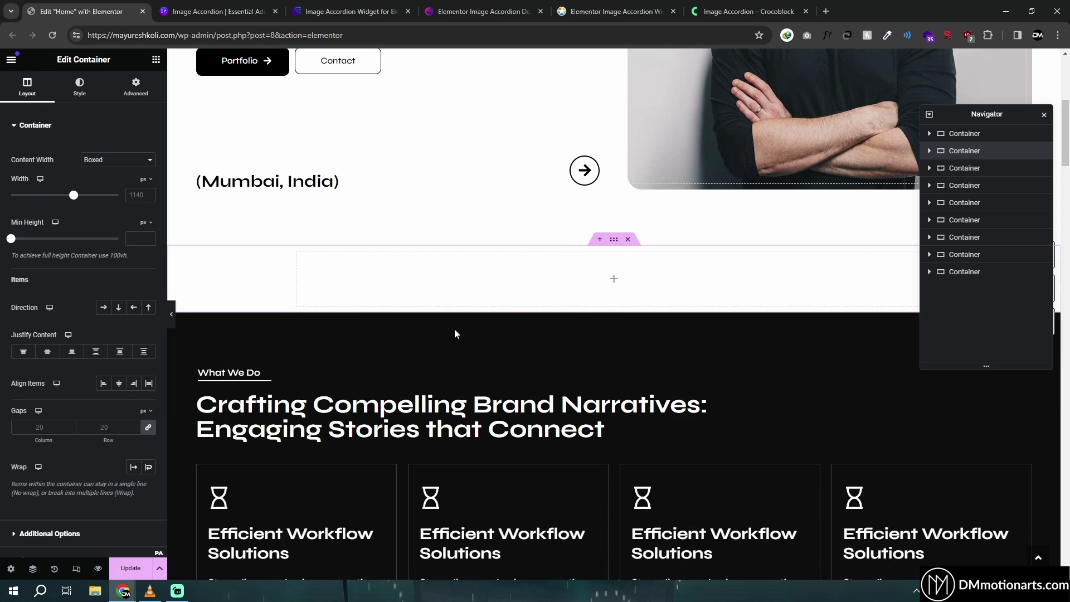
click(156, 60)
drag(44, 233, 470, 280)
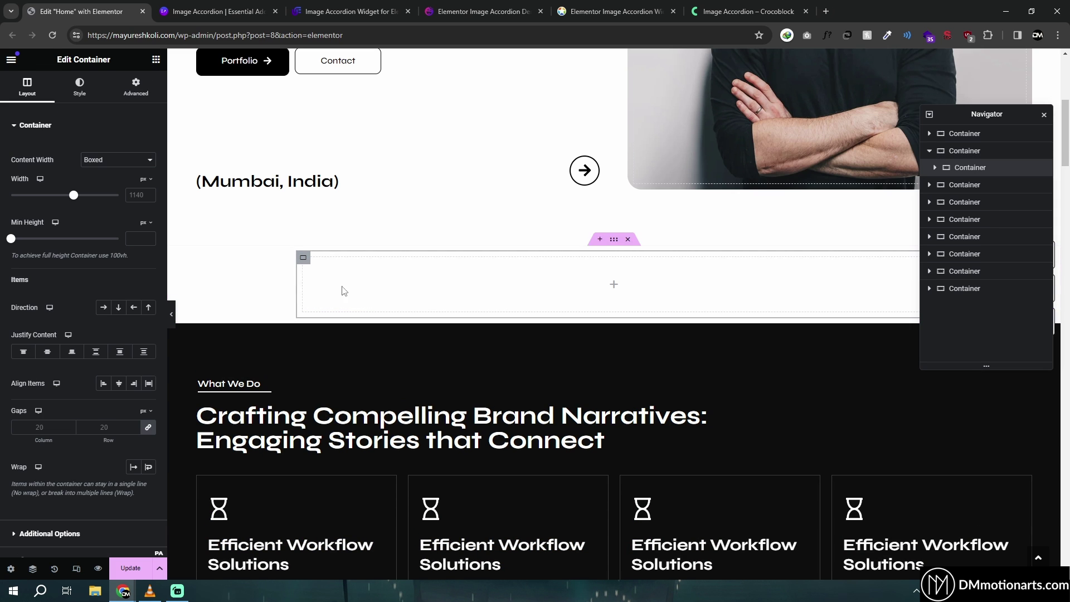
Set the nested container's content width to Full Width and duplicate it.
click(118, 159)
click(101, 179)
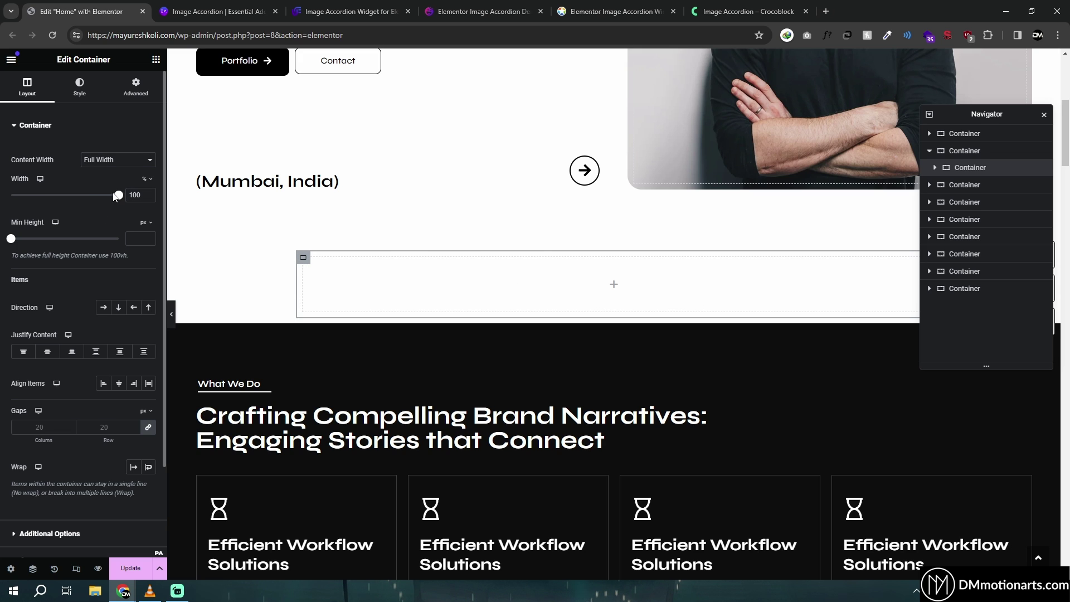
right_click(306, 270)
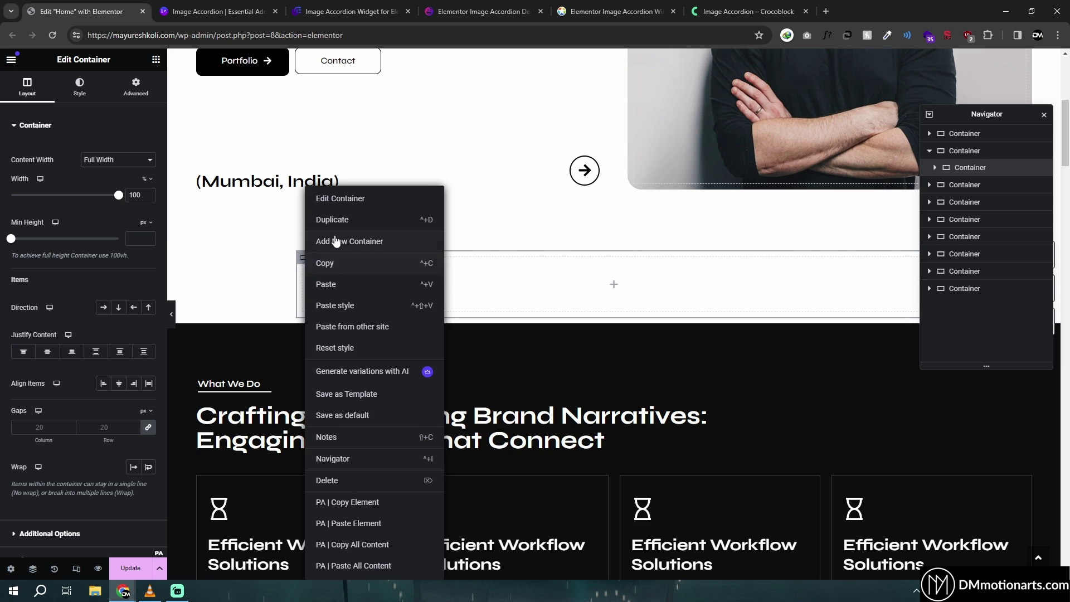
click(343, 221)
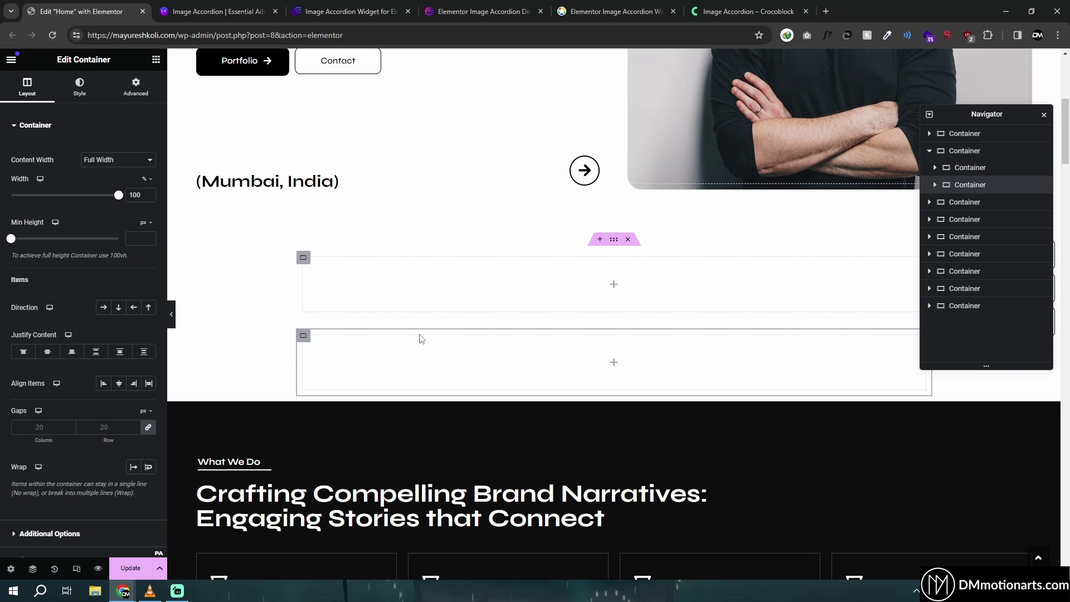
Arrange the two nested containers in a horizontal row and set each one's width to 25%.
click(610, 247)
click(103, 307)
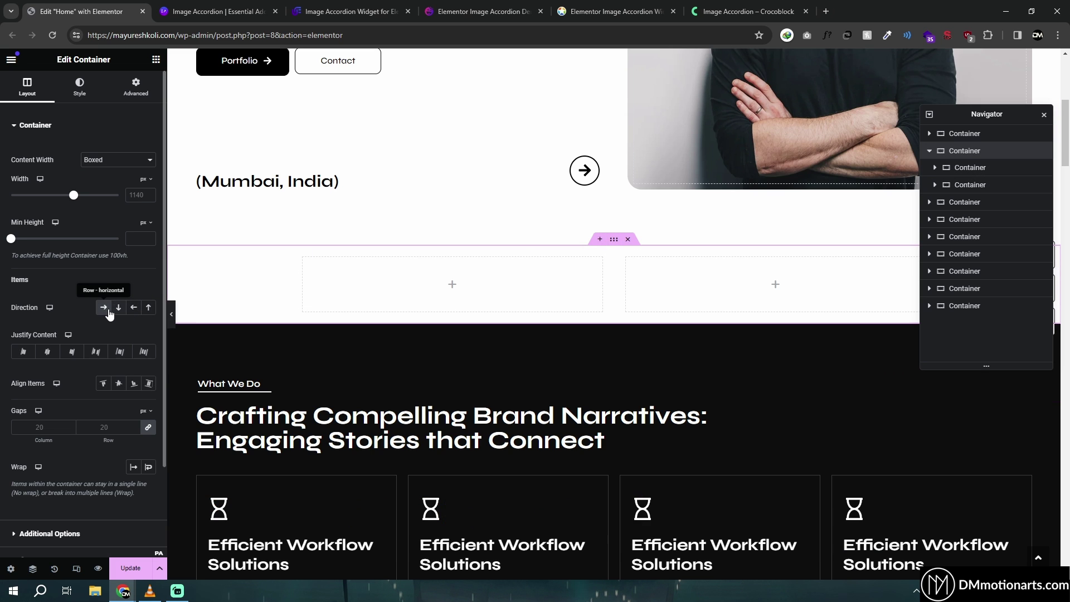
click(303, 258)
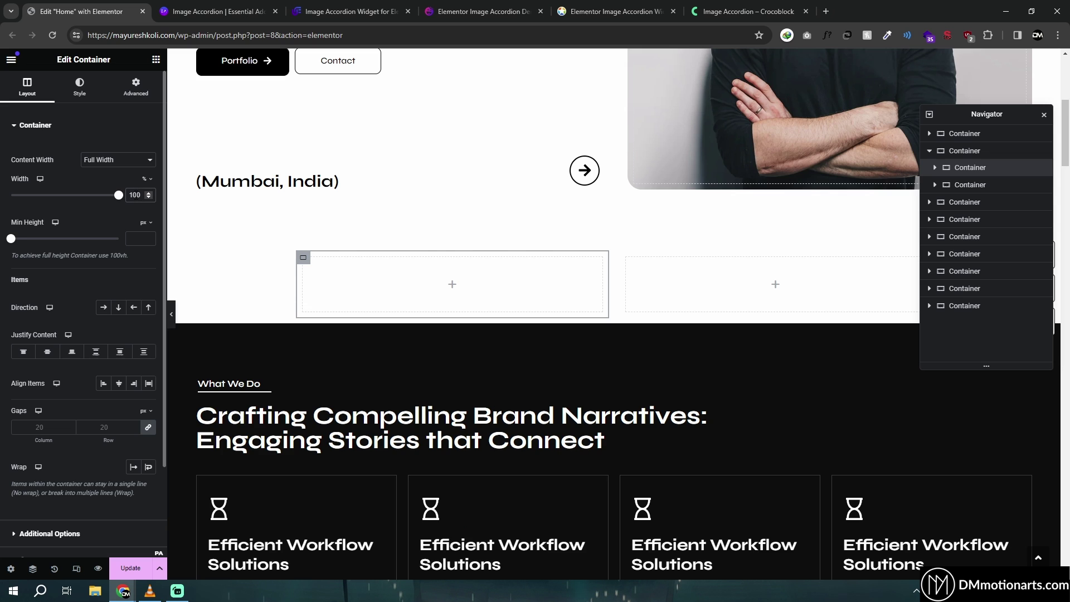
text(25)
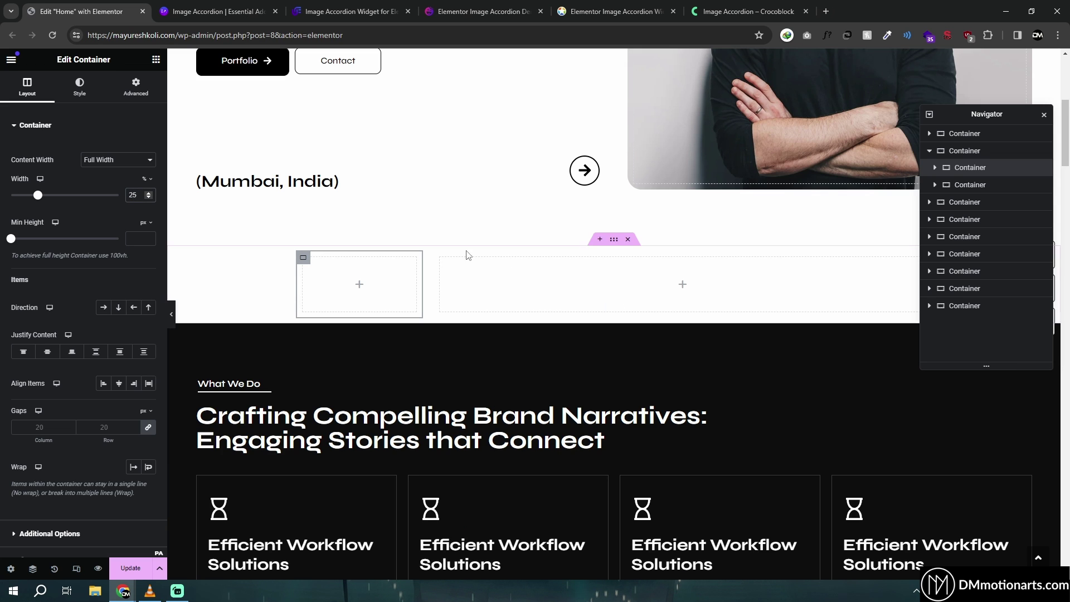
click(441, 257)
text(2)
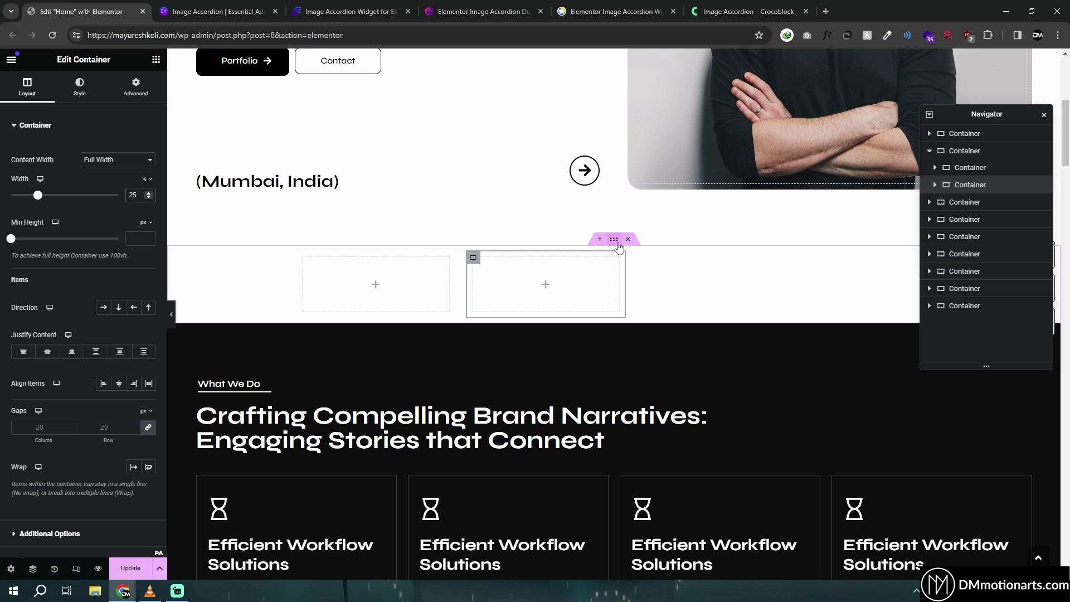
Try a width of 50% on both nested containers and delete their parent container.
click(618, 244)
click(305, 261)
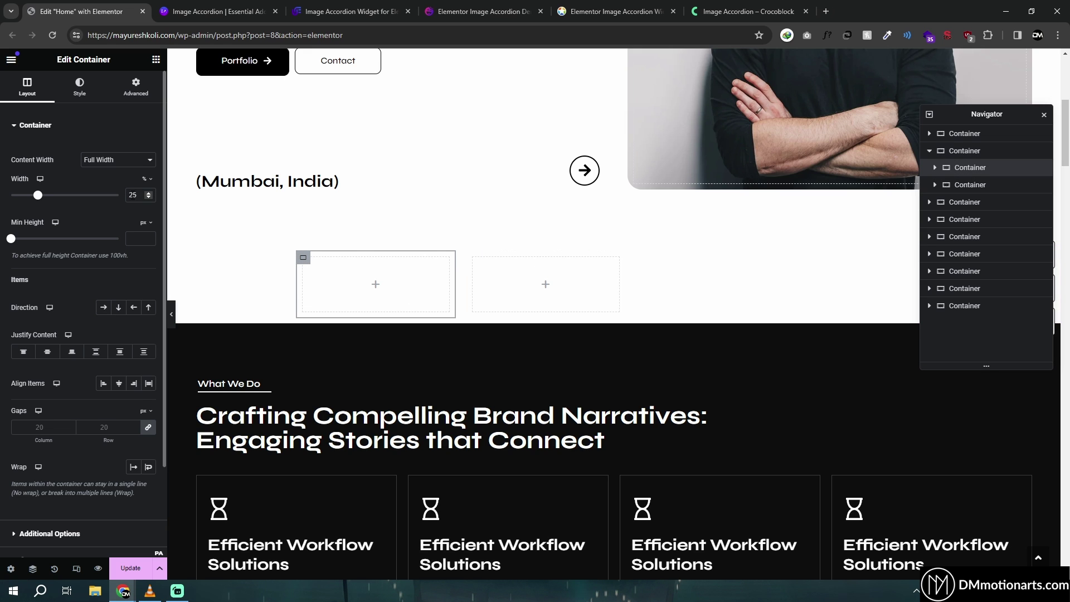
text(50)
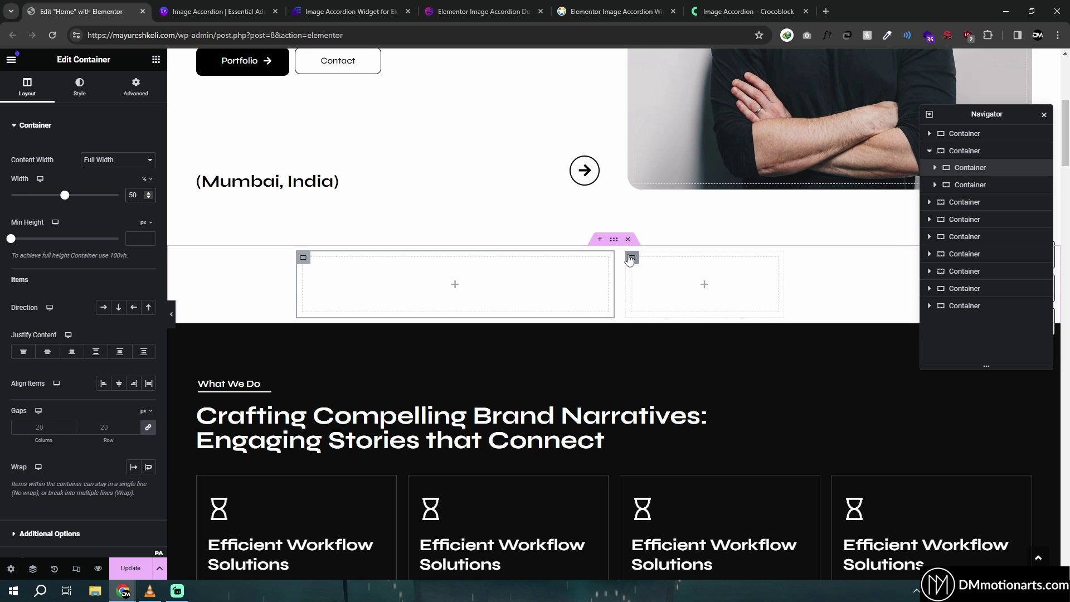
click(631, 258)
click(138, 196)
text(50)
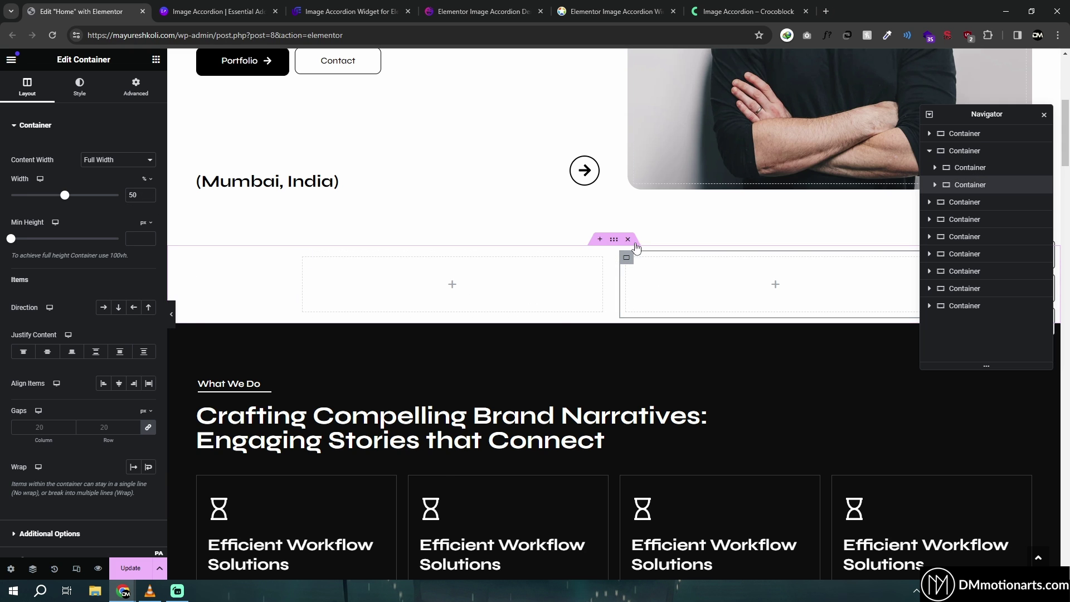
click(627, 239)
Insert a container with four equal columns directly above the "What We Do" section.
click(599, 239)
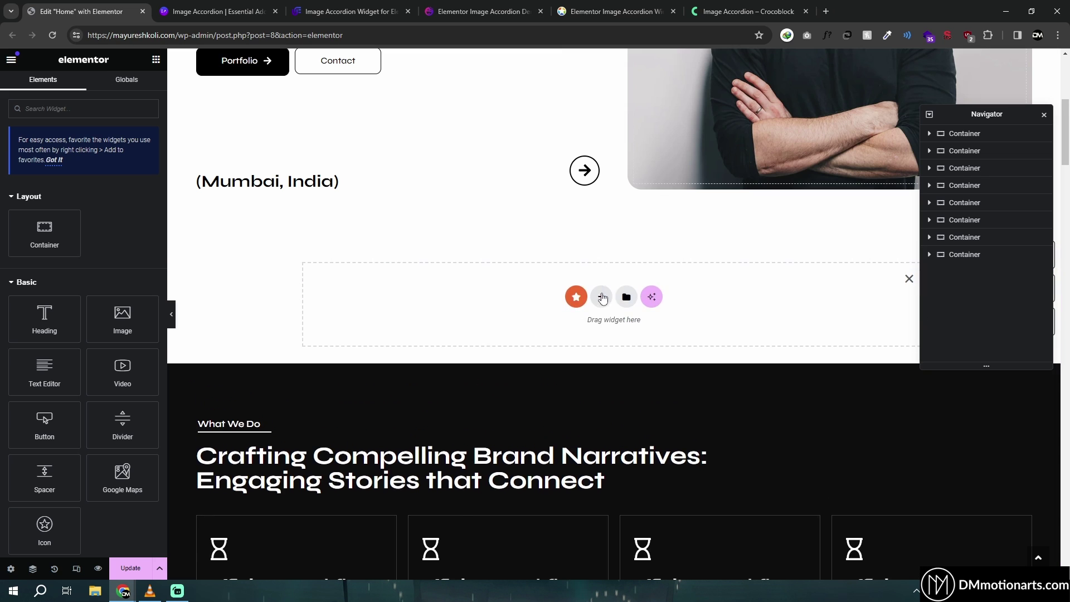
click(574, 296)
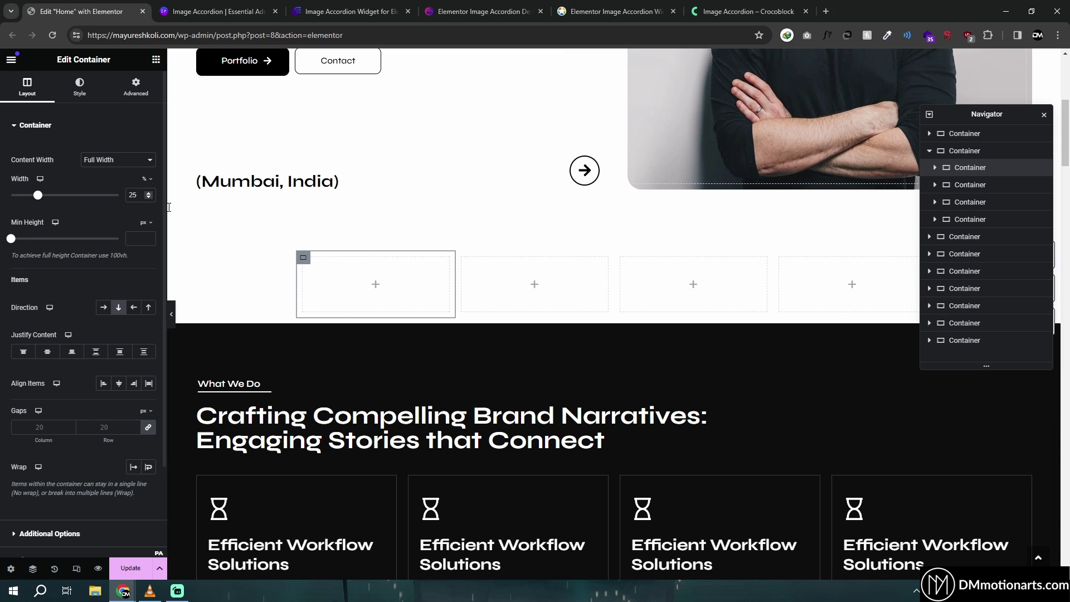
click(462, 257)
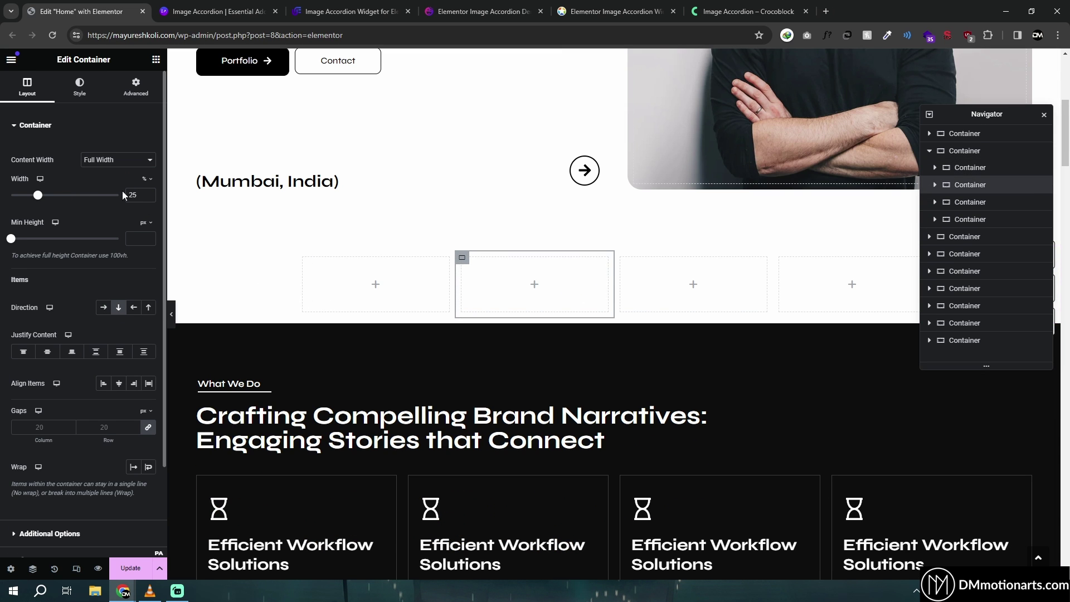
Set the four-column parent container to Full Width content with a minimum height of 500 px.
click(613, 241)
click(115, 156)
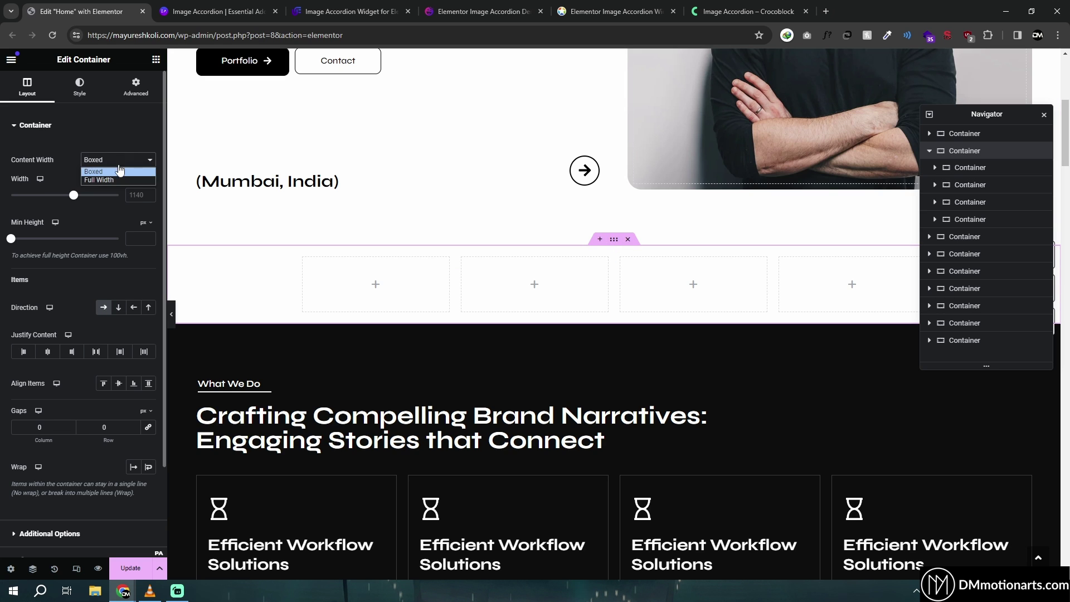
click(112, 177)
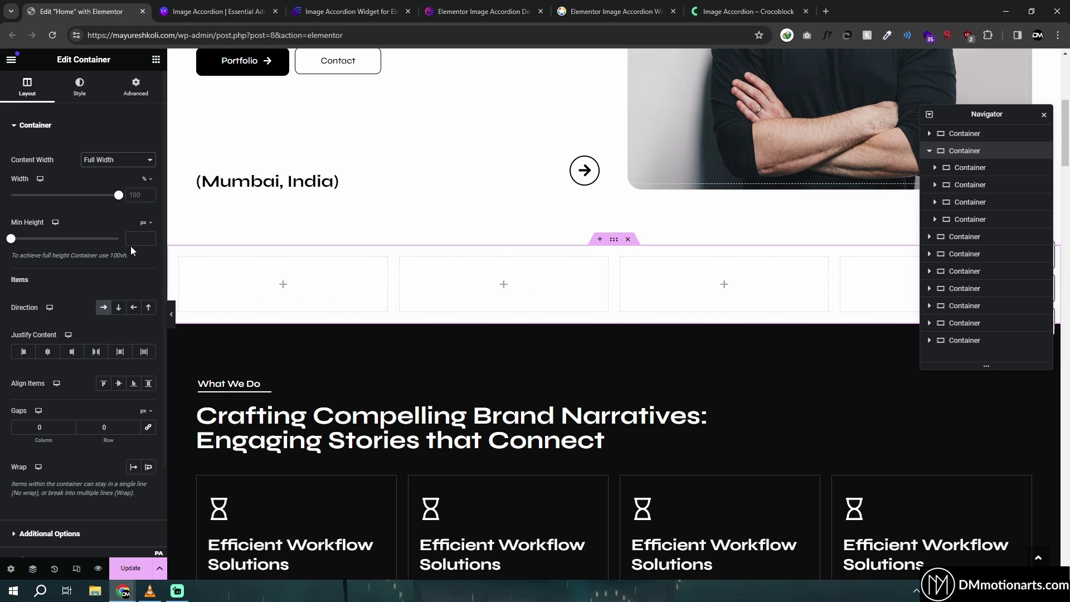
text(500)
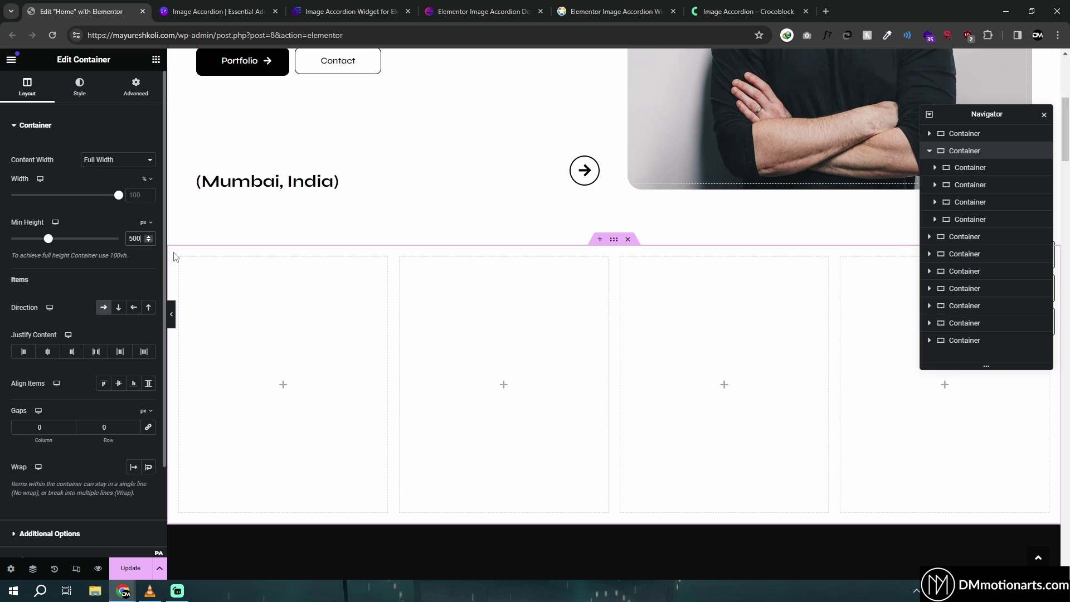
Give the first column a classic background using the 1000 by 1000 portrait with blurred lights from the media library.
scroll(180, 217, down, 1)
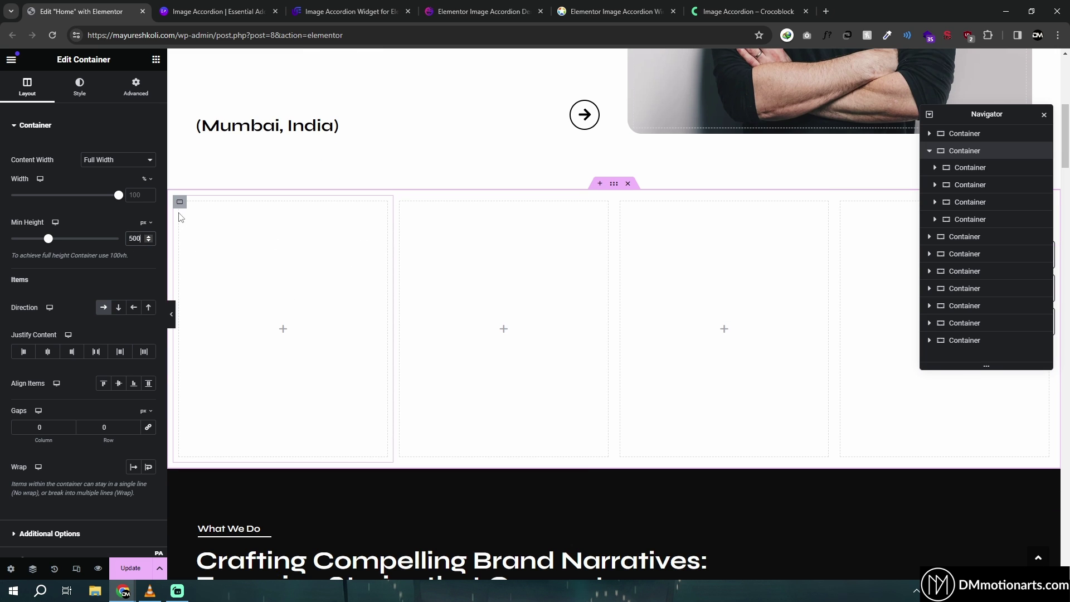
click(180, 202)
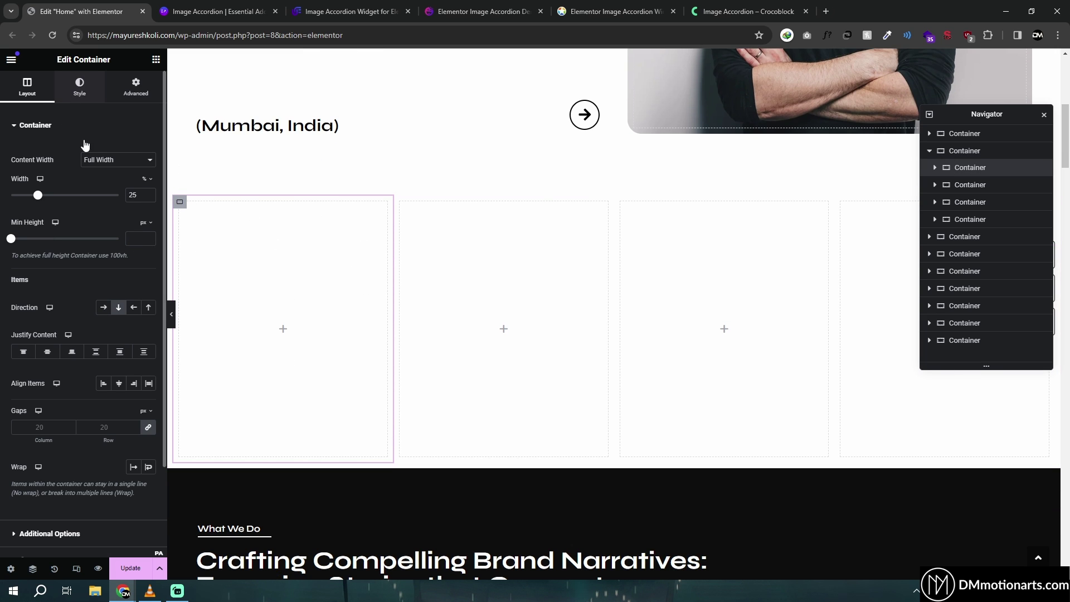
click(80, 88)
click(103, 175)
click(80, 254)
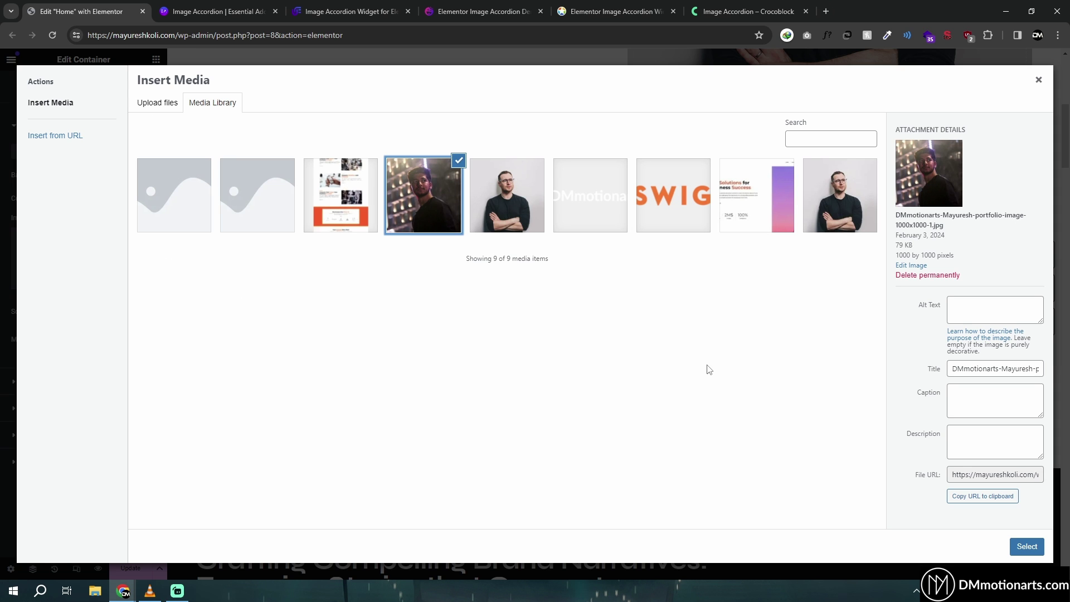
click(1032, 548)
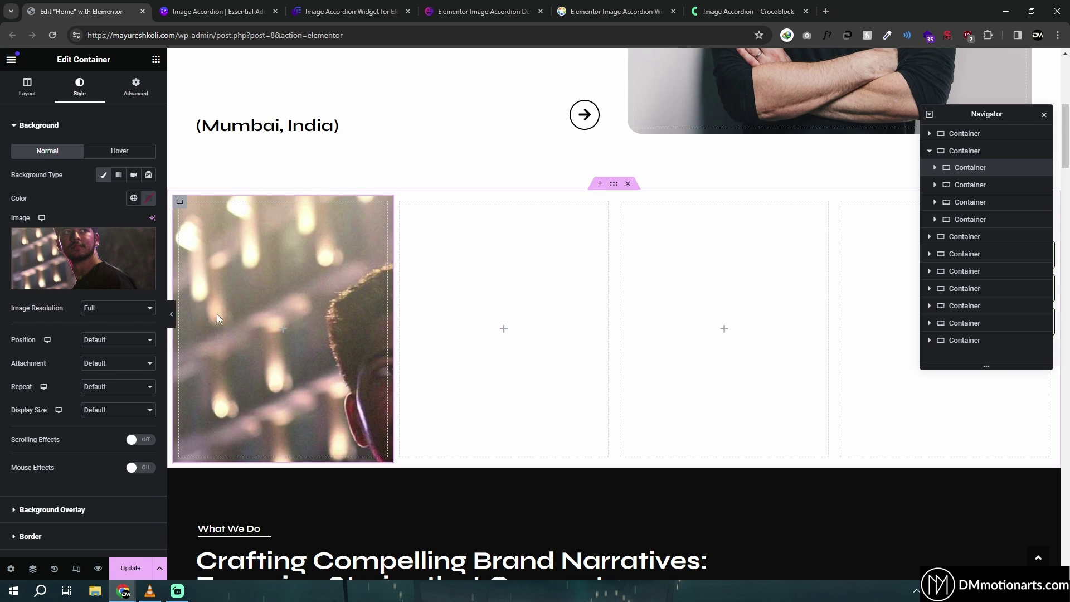
Set the first column's background image position to Center Center and its display size to Cover.
click(108, 395)
click(107, 415)
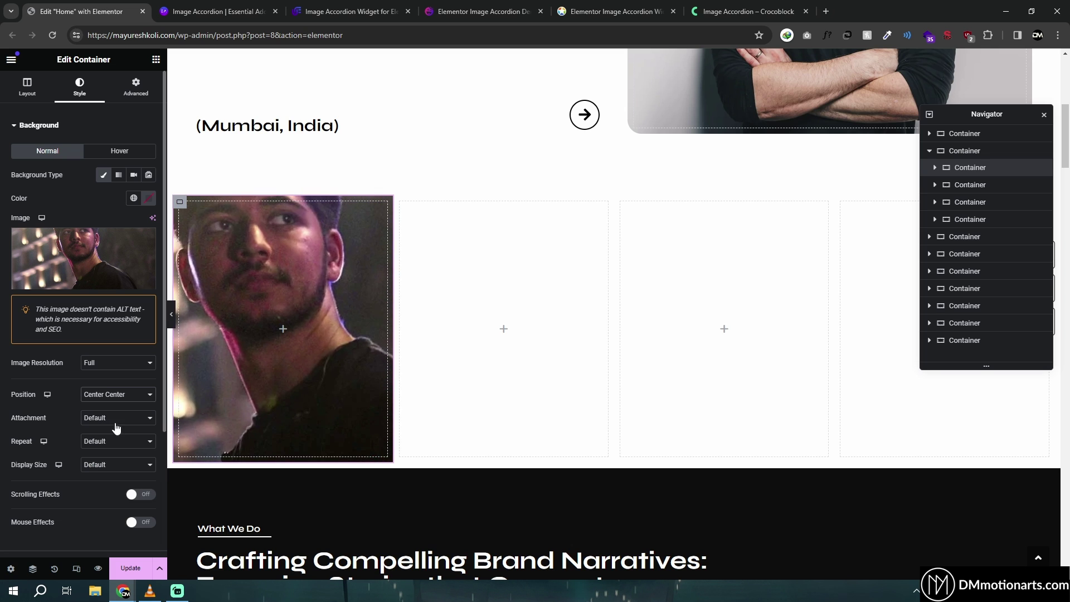
click(115, 468)
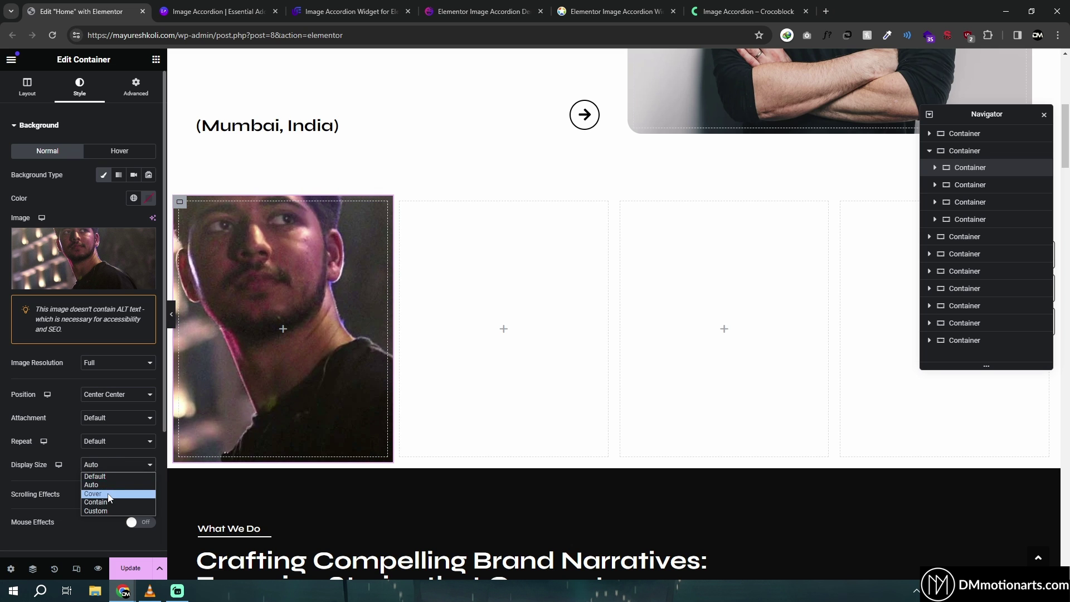
click(109, 493)
Add a classic black background overlay to the first column's normal state.
scroll(11, 412, down, 3)
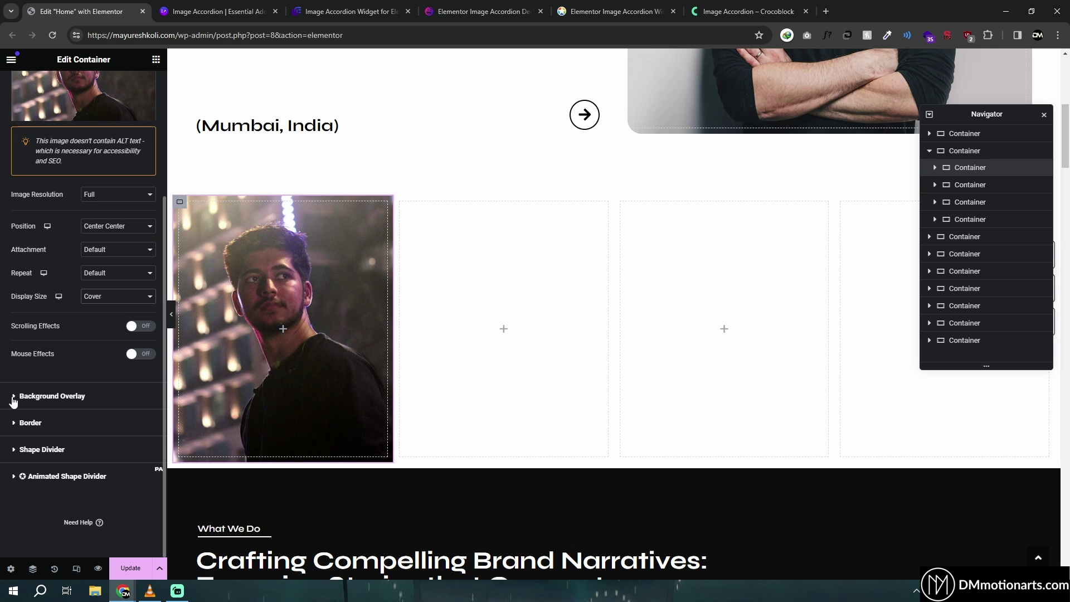
click(52, 395)
click(134, 201)
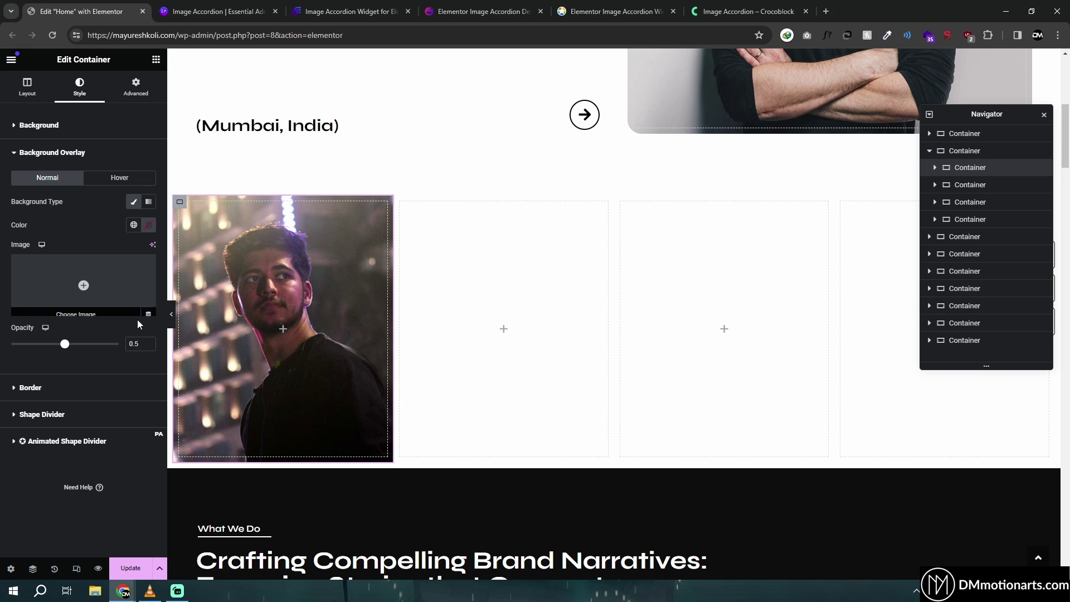
click(149, 225)
click(87, 352)
click(260, 282)
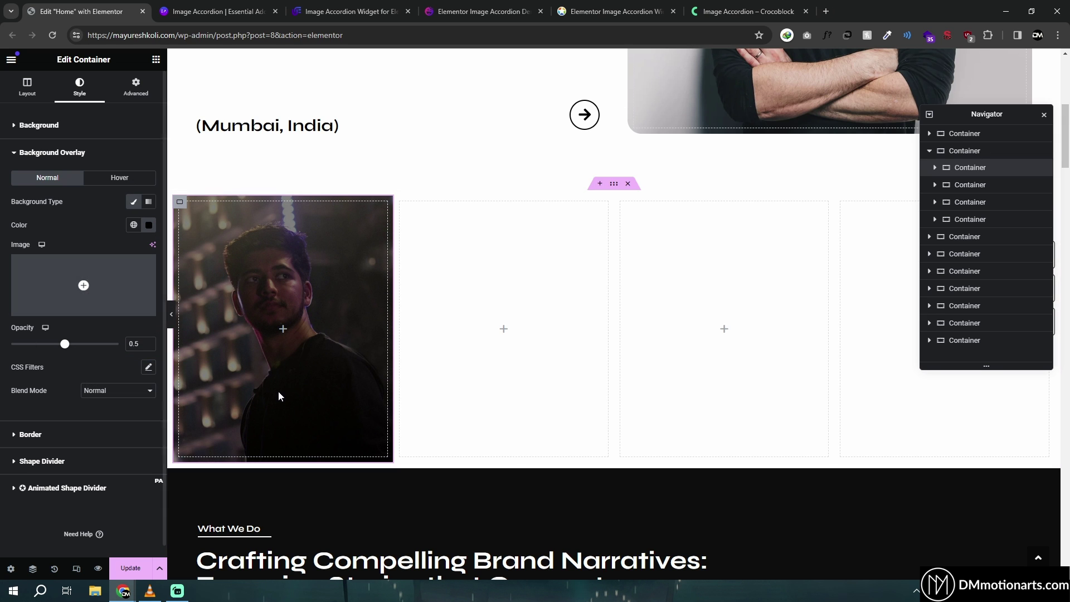
Add a classic black hover overlay with 0.8 opacity to the first column.
click(95, 177)
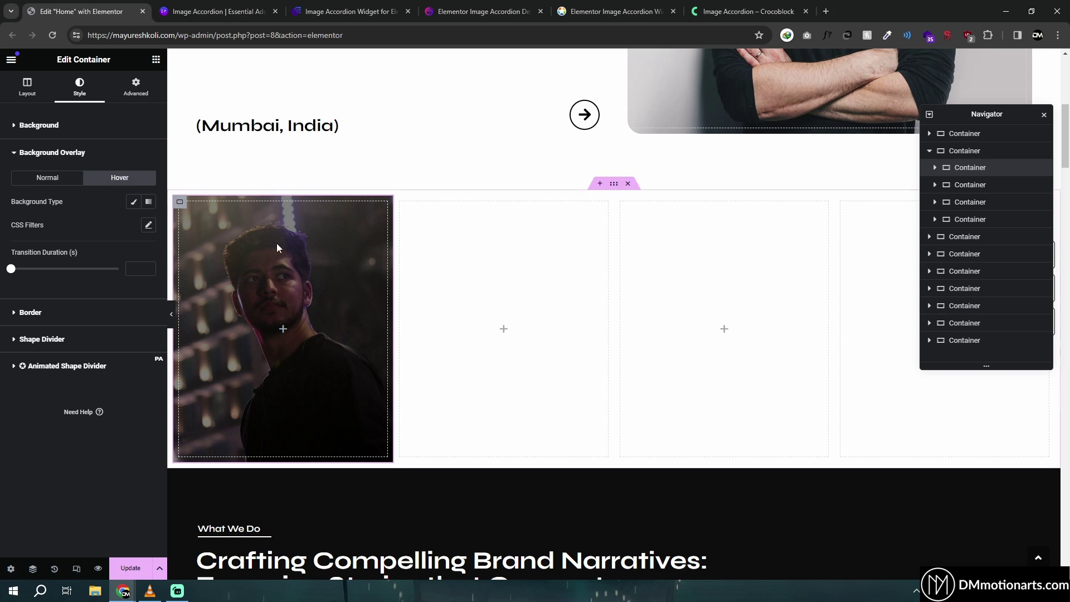
click(133, 201)
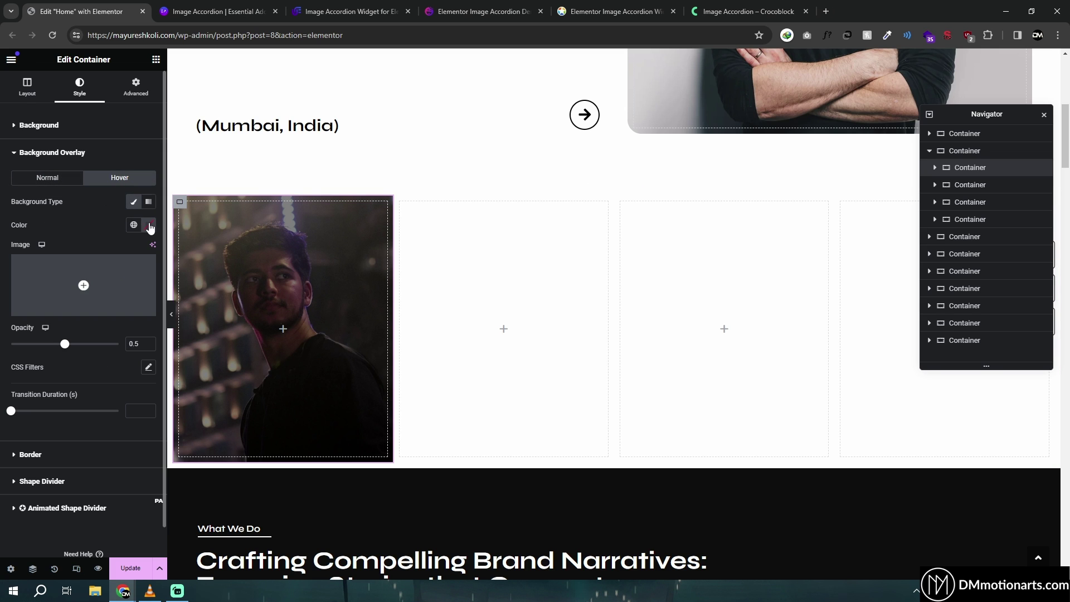
click(149, 225)
click(33, 368)
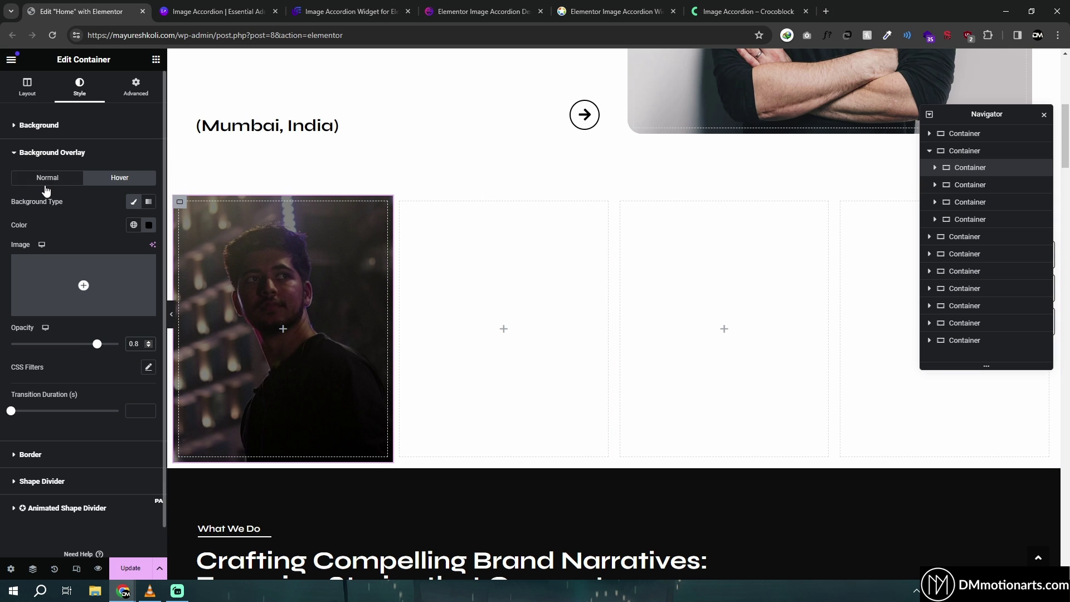
click(47, 178)
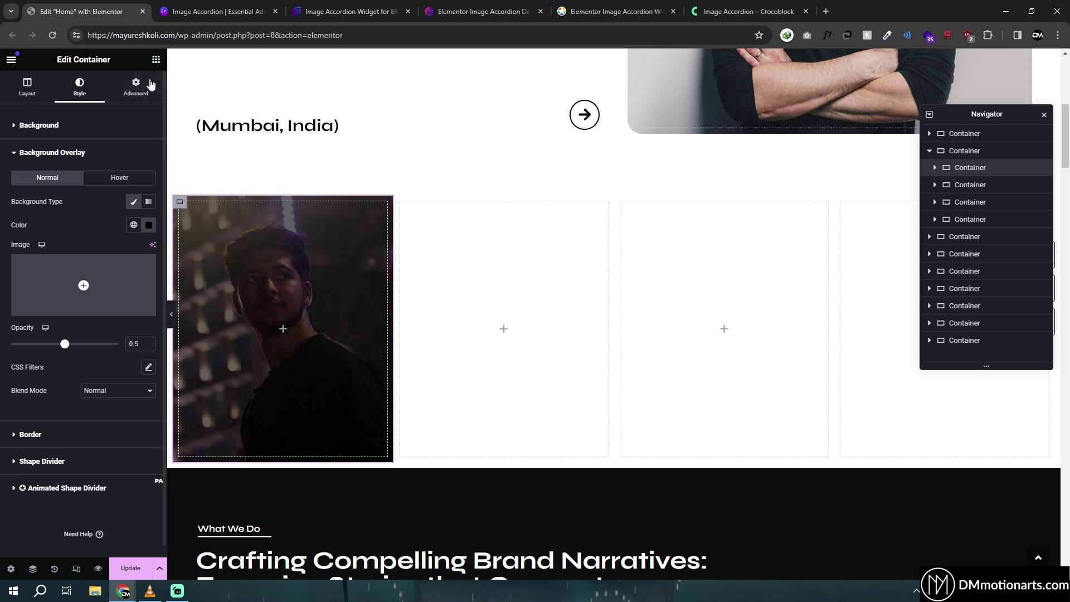
Add a Heading widget to the first column and center the column's content vertically and horizontally.
click(283, 329)
drag(62, 322, 291, 334)
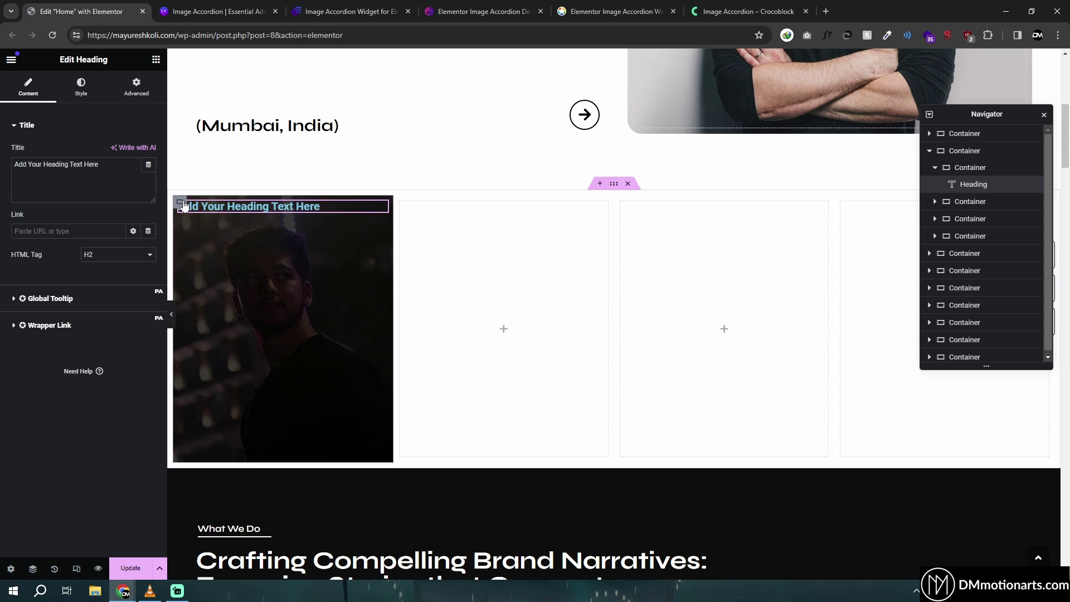
click(78, 88)
click(27, 87)
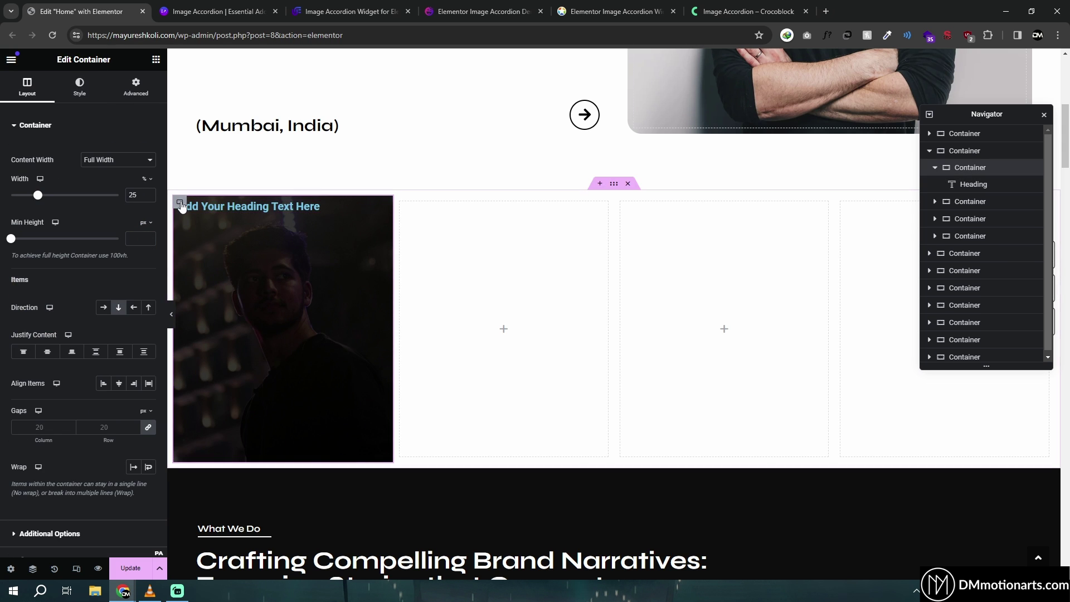
click(48, 351)
click(118, 383)
click(275, 329)
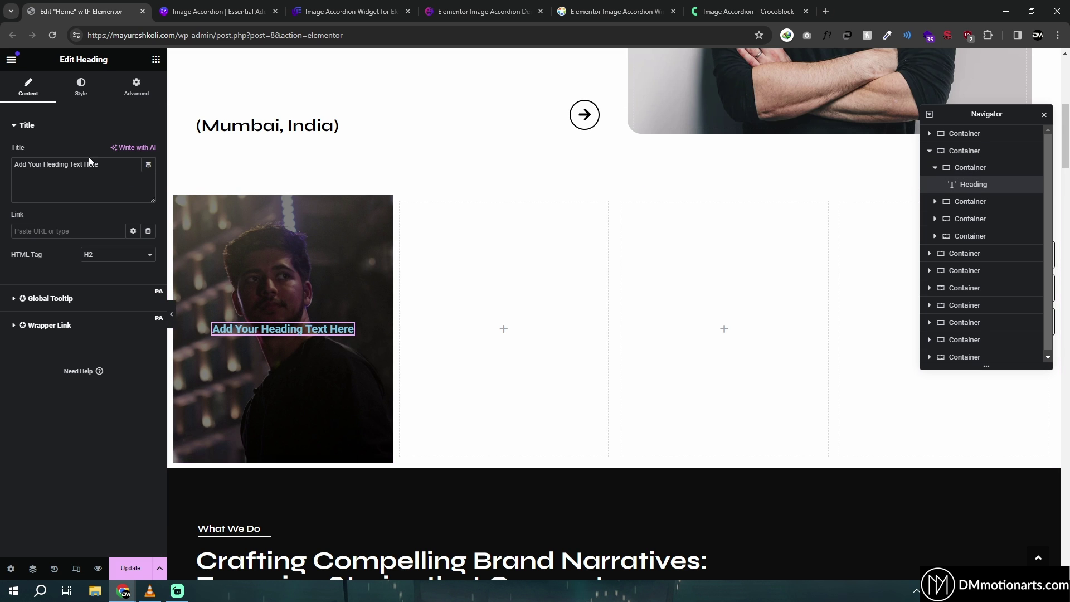
Change the first column's heading text to "TITLE 1" and set its text color to white.
triple_click(95, 165)
text(TITLE 1)
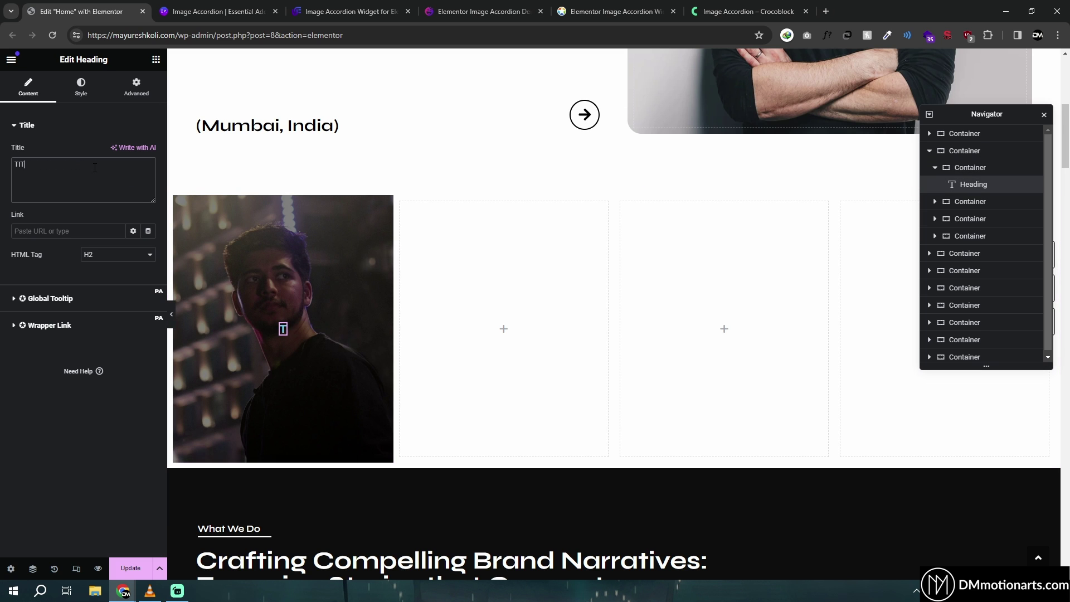
click(80, 87)
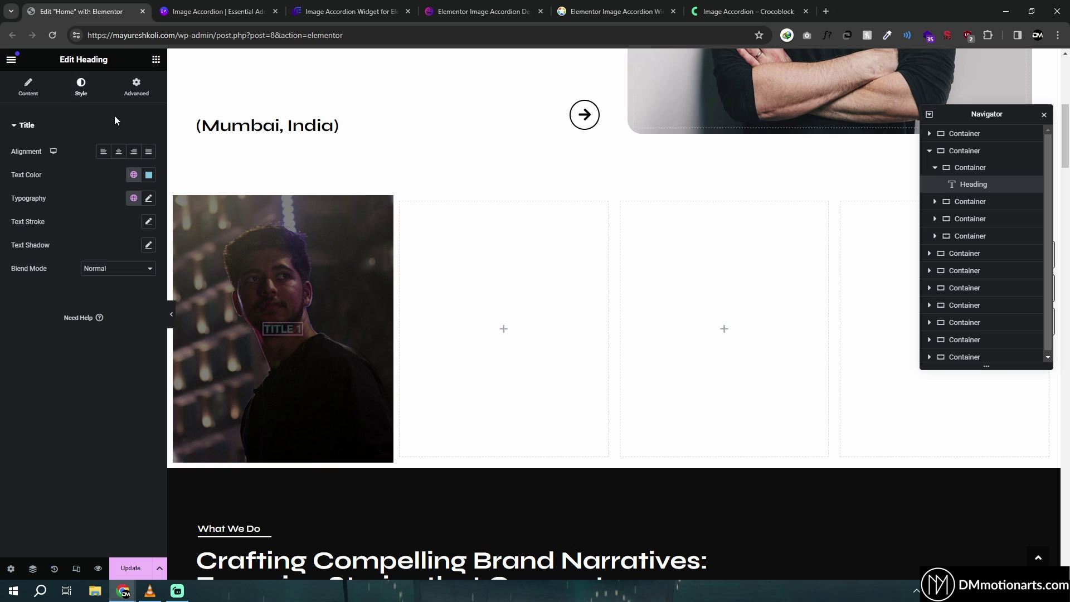
click(149, 175)
drag(129, 234, 58, 209)
Set the font size of the TITLE 1 heading to 48 px.
click(148, 198)
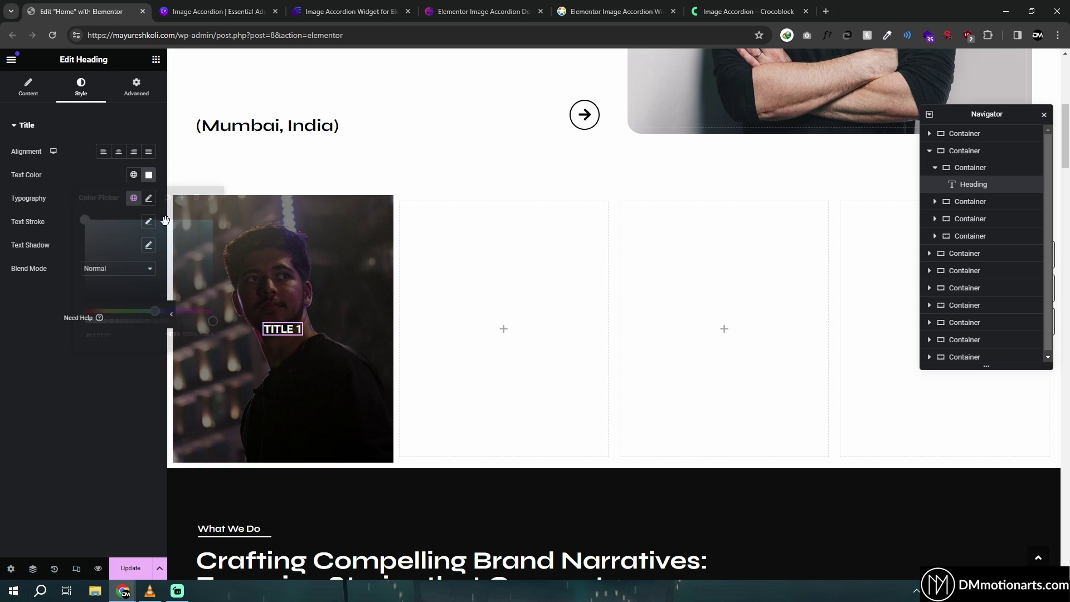
drag(19, 285, 51, 299)
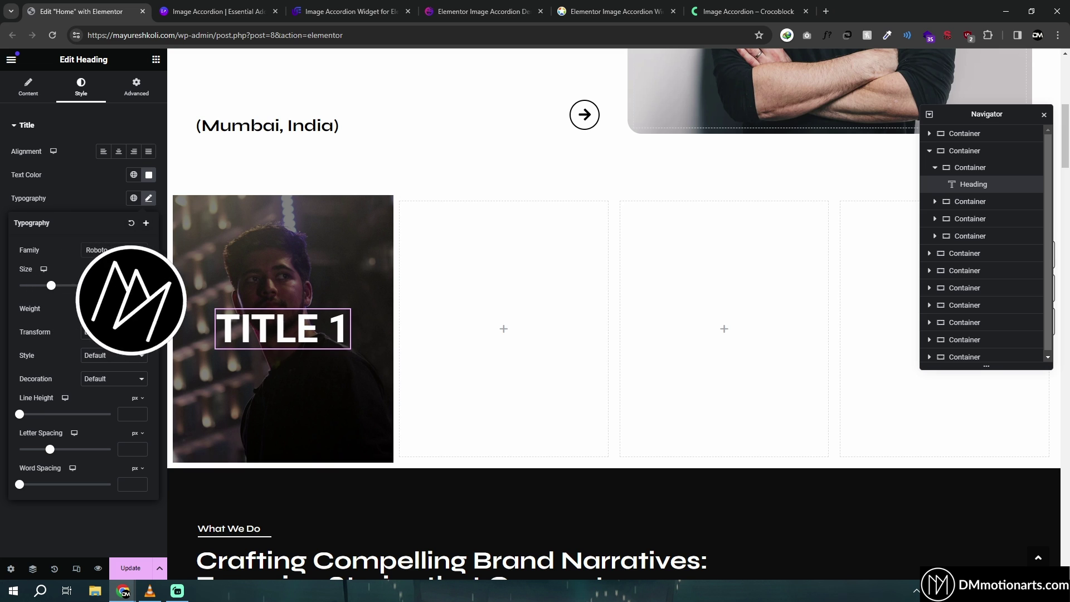
click(149, 198)
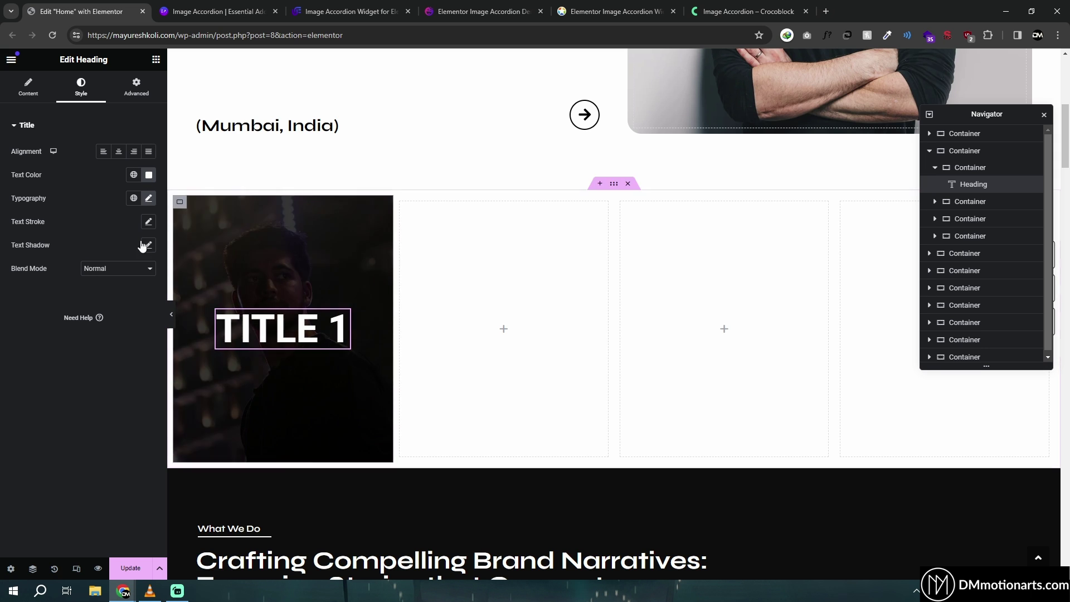
click(148, 198)
drag(49, 285, 37, 295)
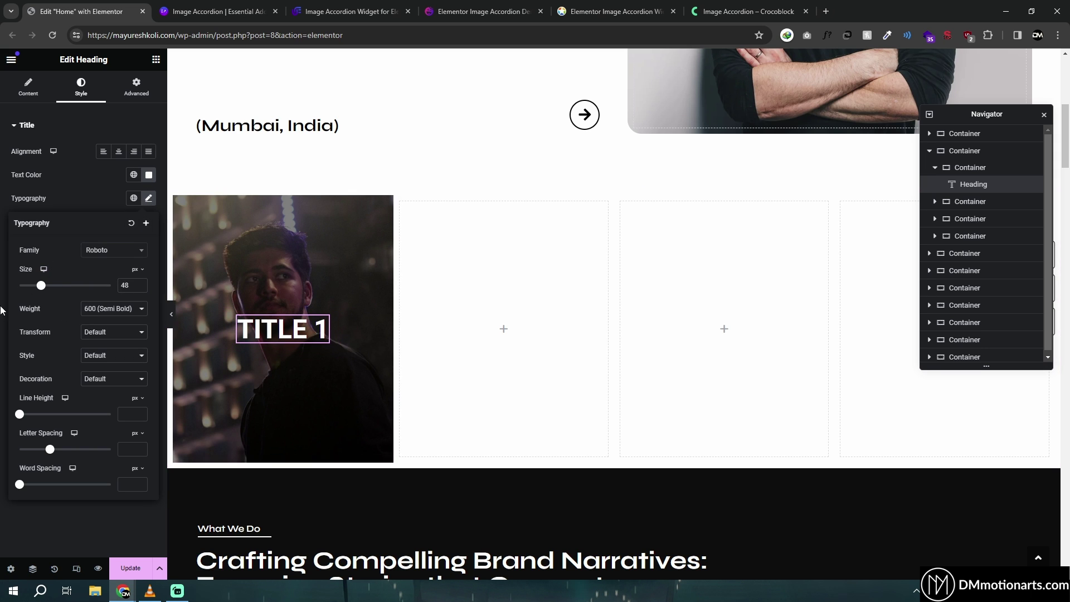
click(163, 289)
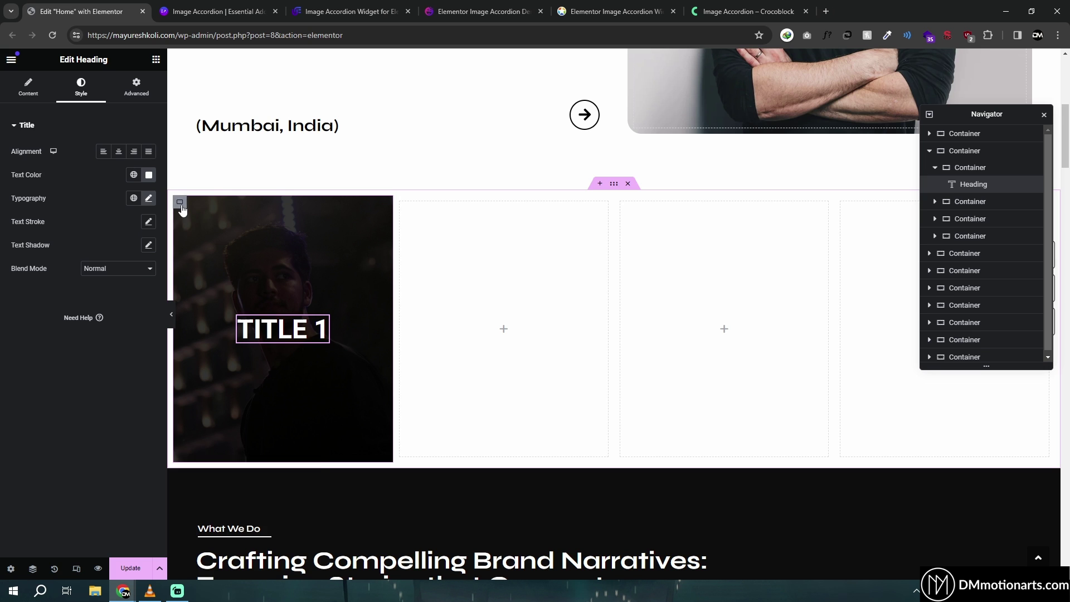
Copy the first column and paste its style onto the other three columns.
right_click(240, 212)
click(401, 205)
right_click(401, 205)
click(441, 305)
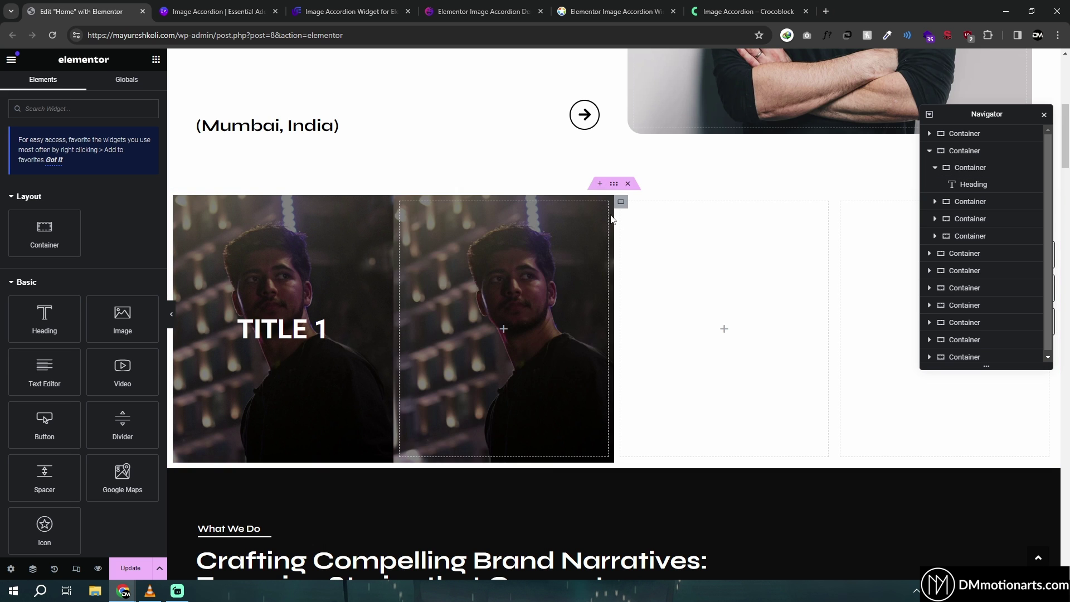
right_click(624, 207)
click(649, 306)
right_click(839, 212)
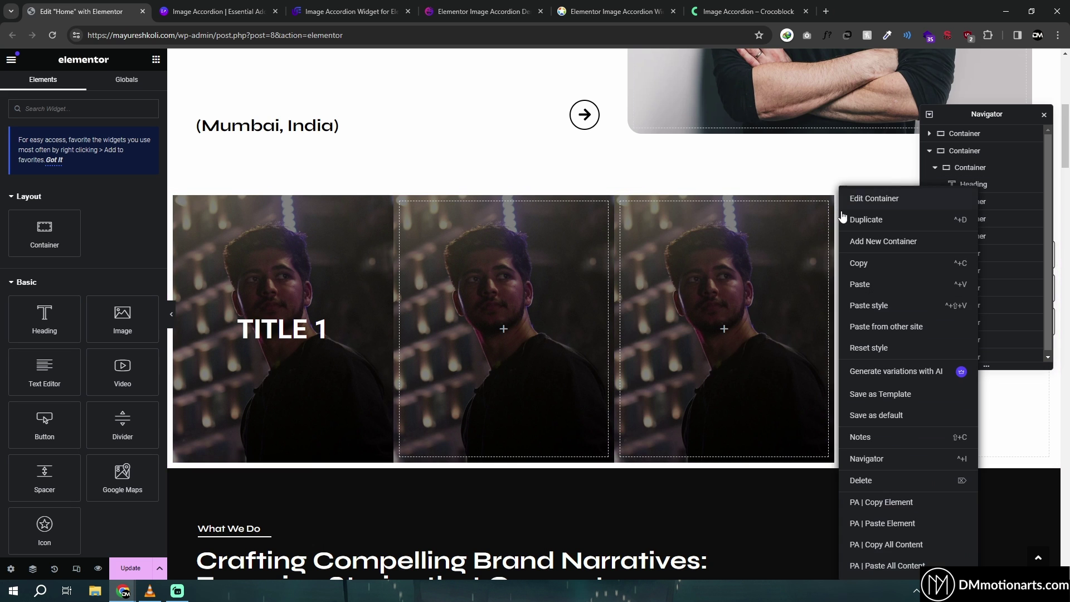
click(865, 310)
Copy the TITLE 1 heading and paste it into the second, third and fourth columns.
right_click(289, 332)
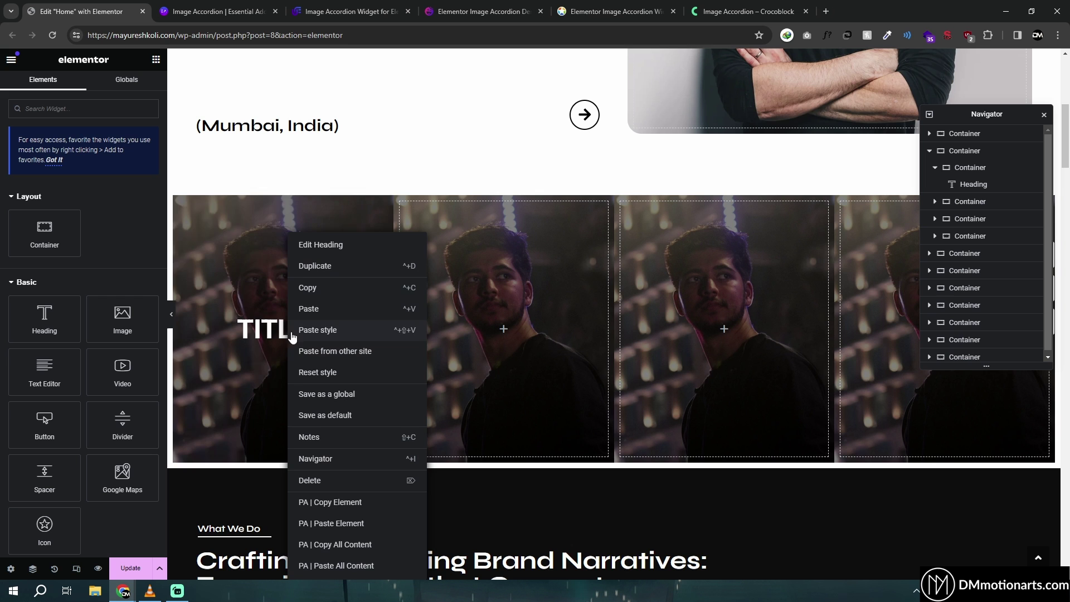
click(328, 288)
right_click(498, 196)
click(537, 277)
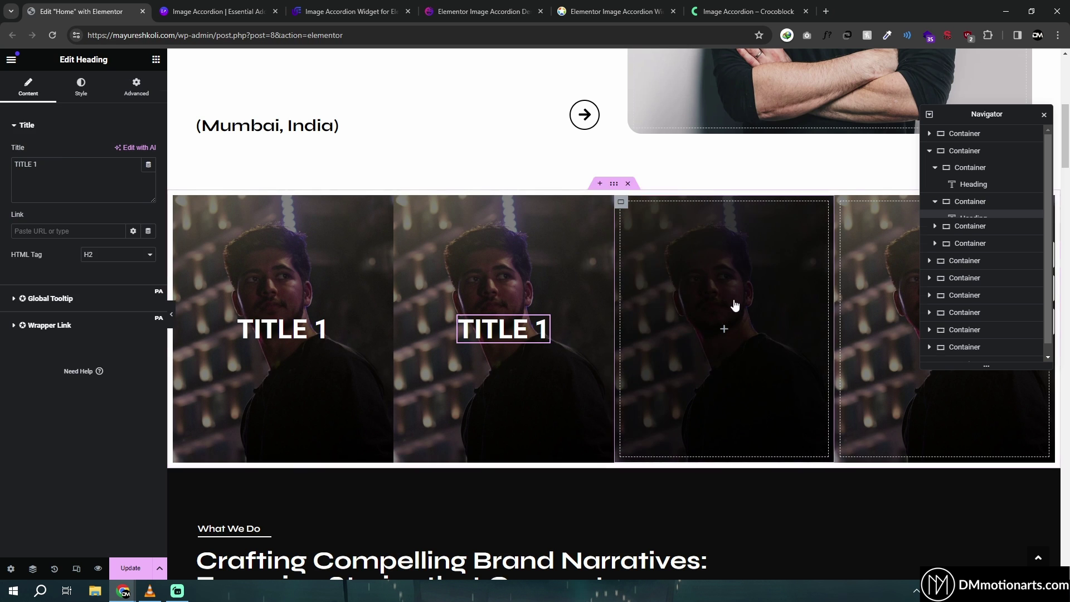
right_click(646, 307)
click(673, 285)
right_click(901, 315)
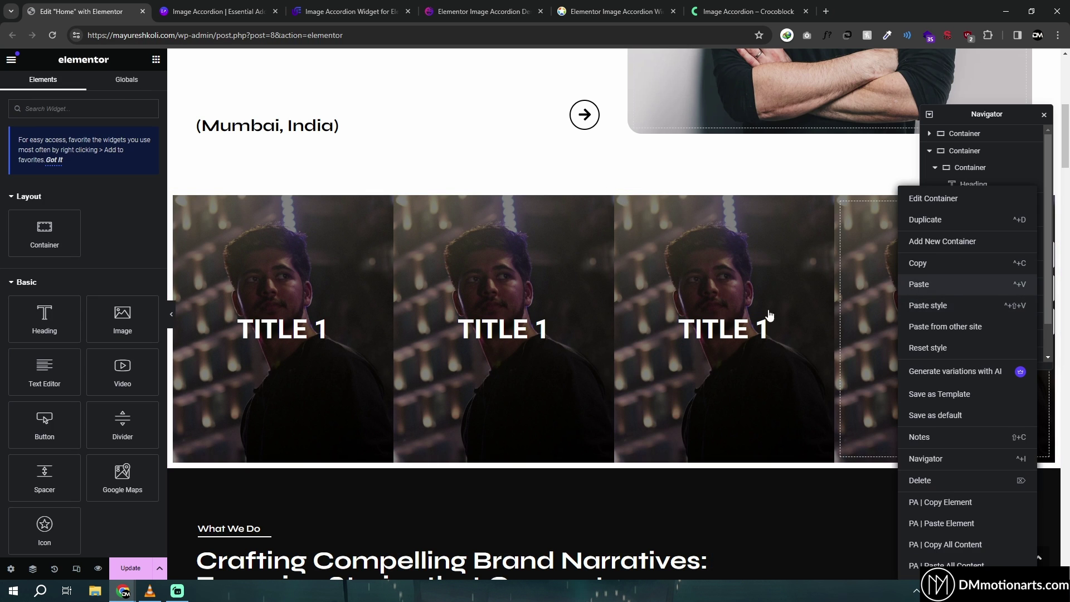
click(917, 285)
Change the second column's heading text to "TITLE 2".
click(540, 333)
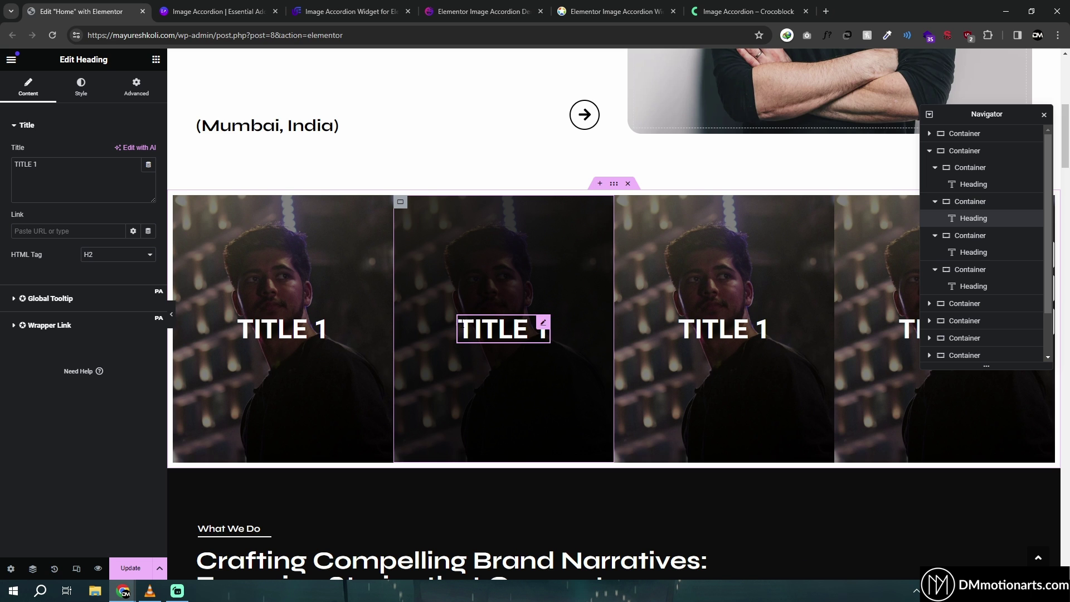
key(BackSpace)
text(2)
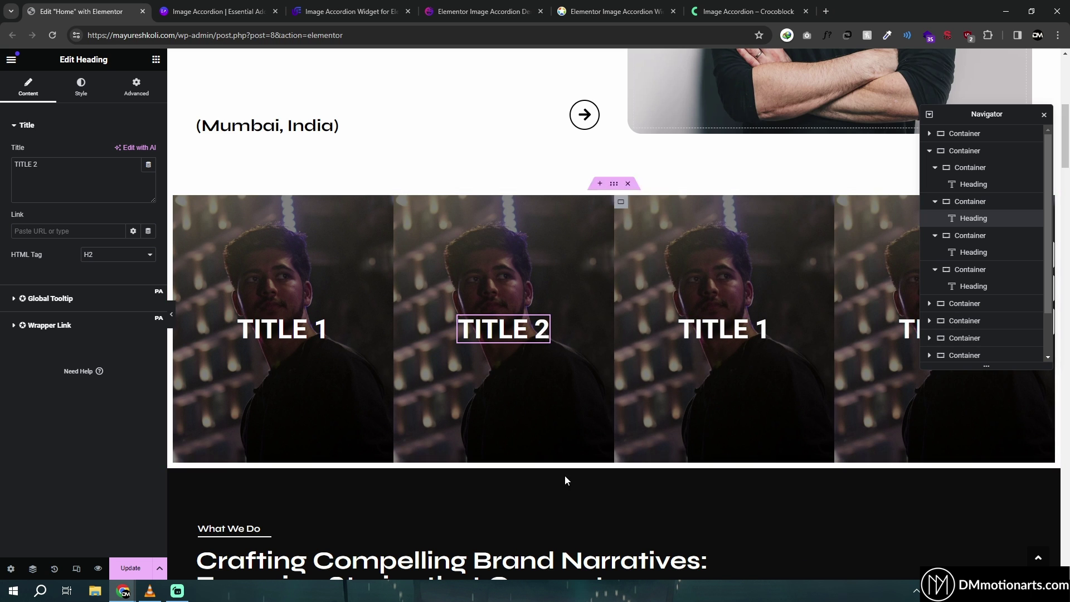
Set the parent container's padding to 0 px on all sides and its bottom margin to 50 px.
click(605, 189)
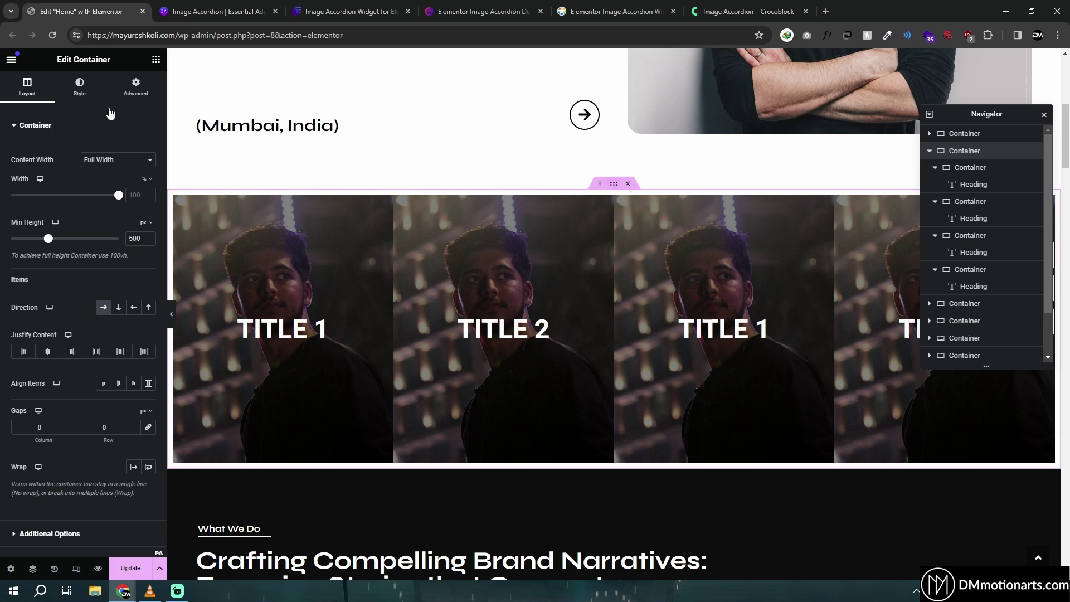
click(134, 88)
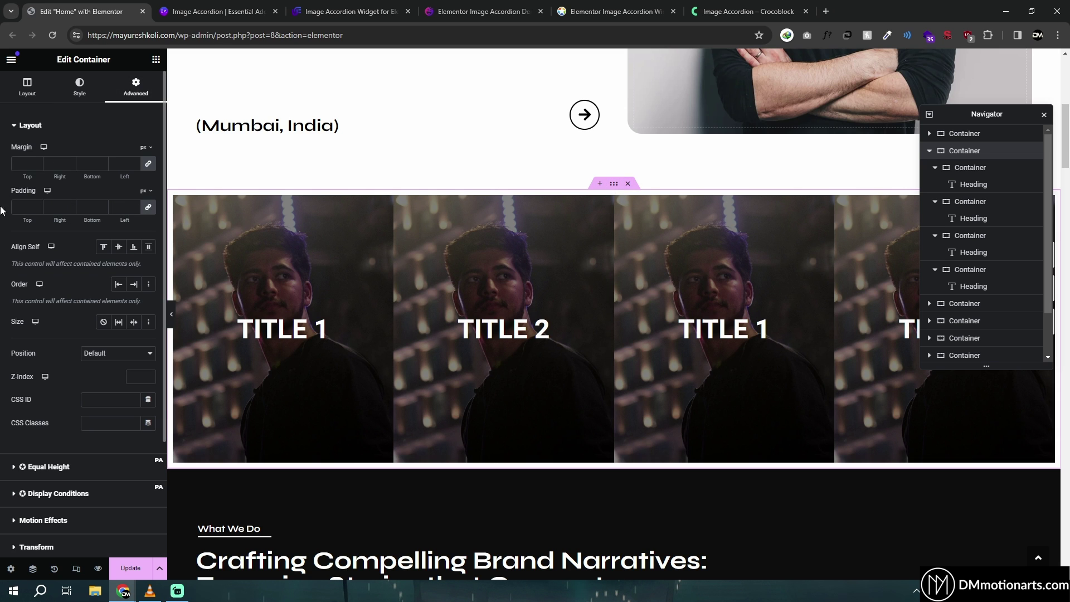
click(128, 207)
text(0)
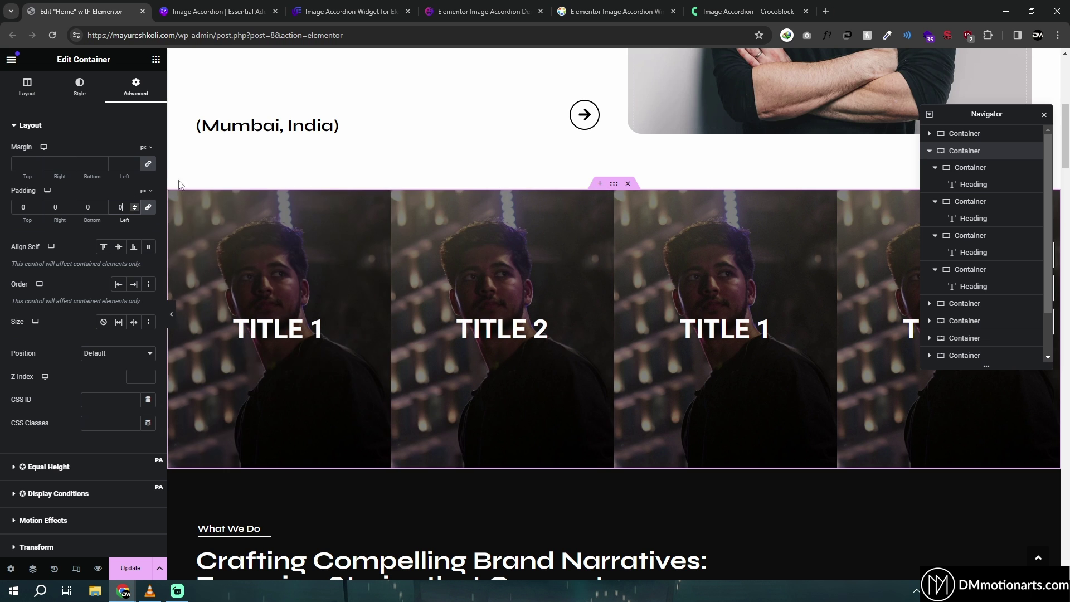
click(89, 163)
text(50)
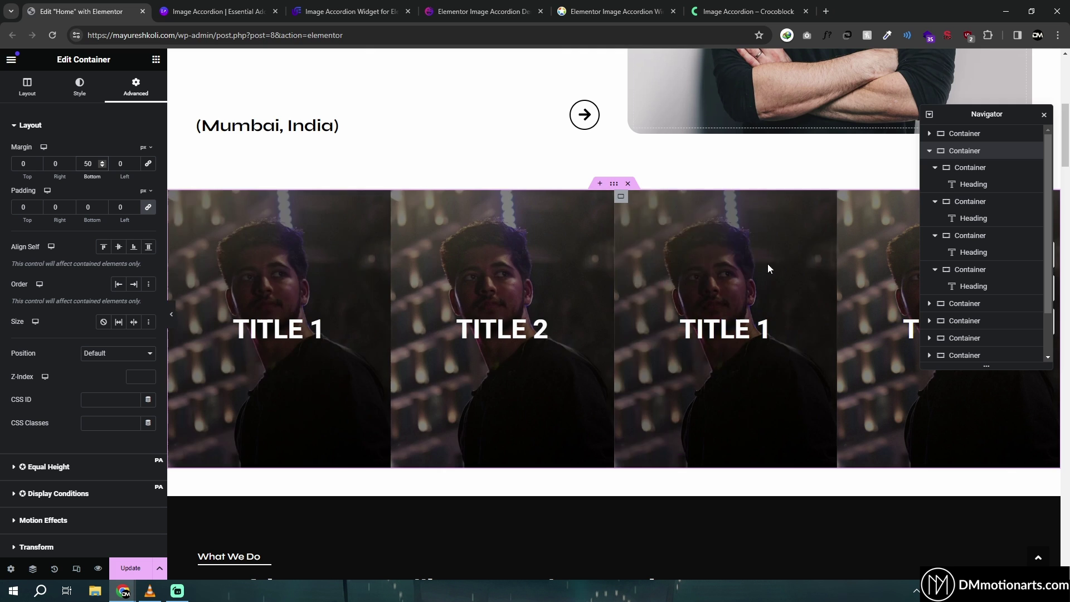
Assign the CSS class service1 to the first column container.
click(173, 197)
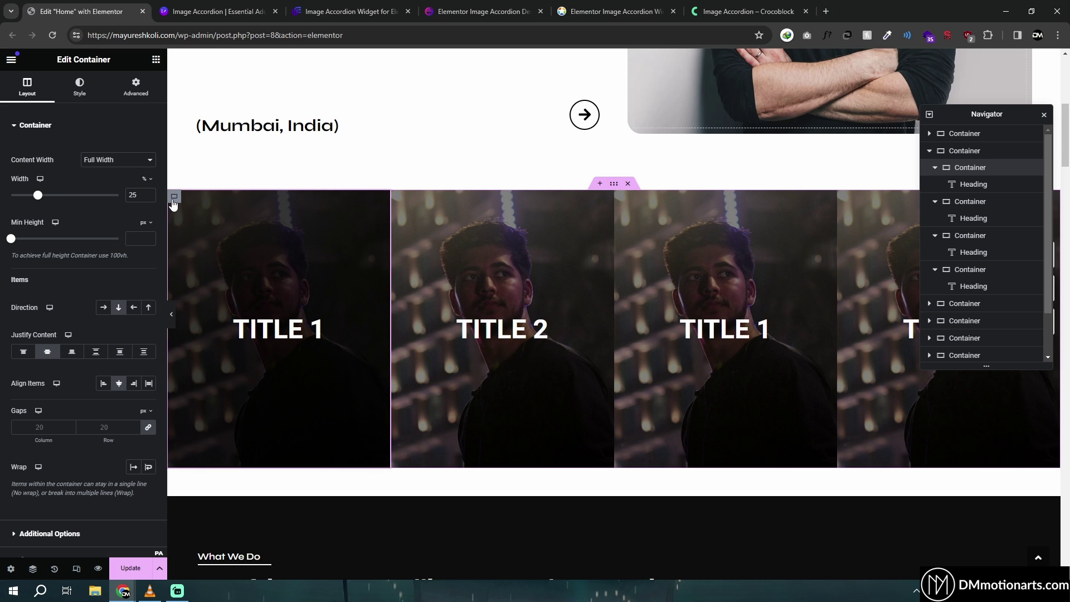
click(136, 86)
scroll(63, 256, down, 3)
click(124, 312)
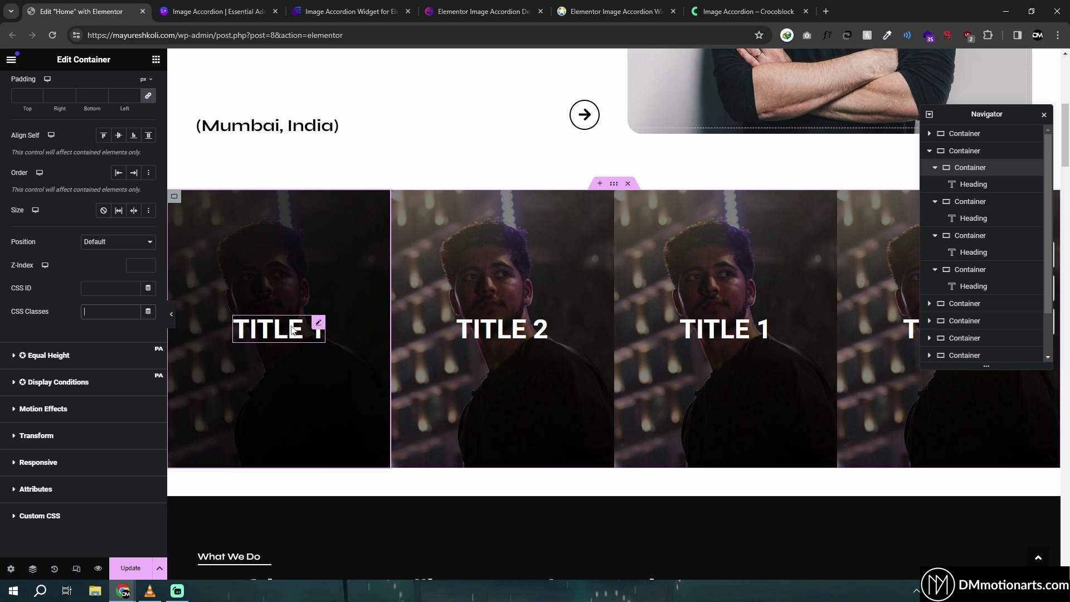
click(96, 317)
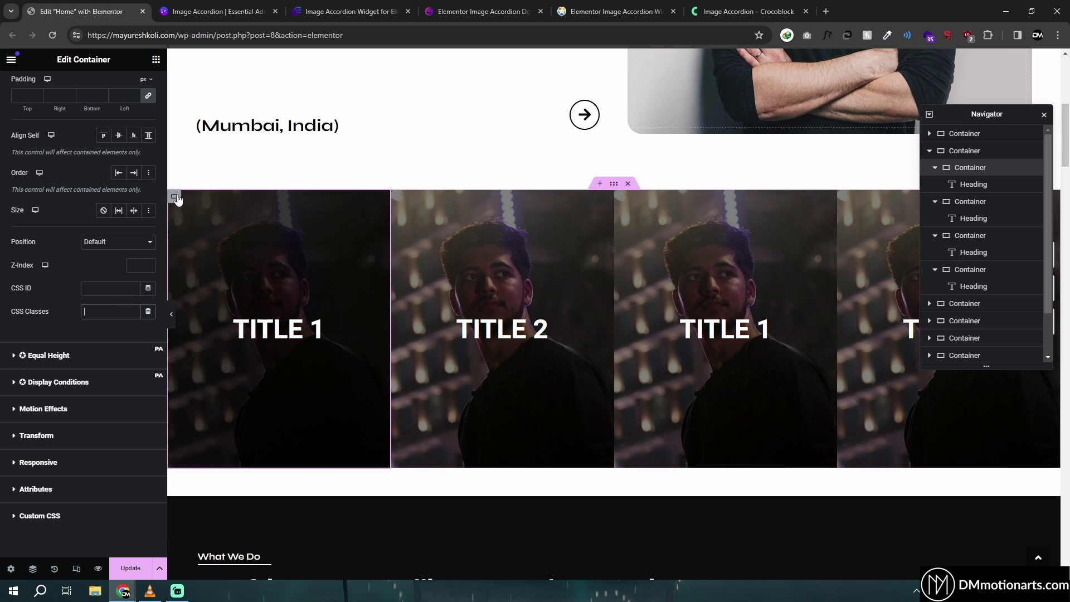
click(112, 310)
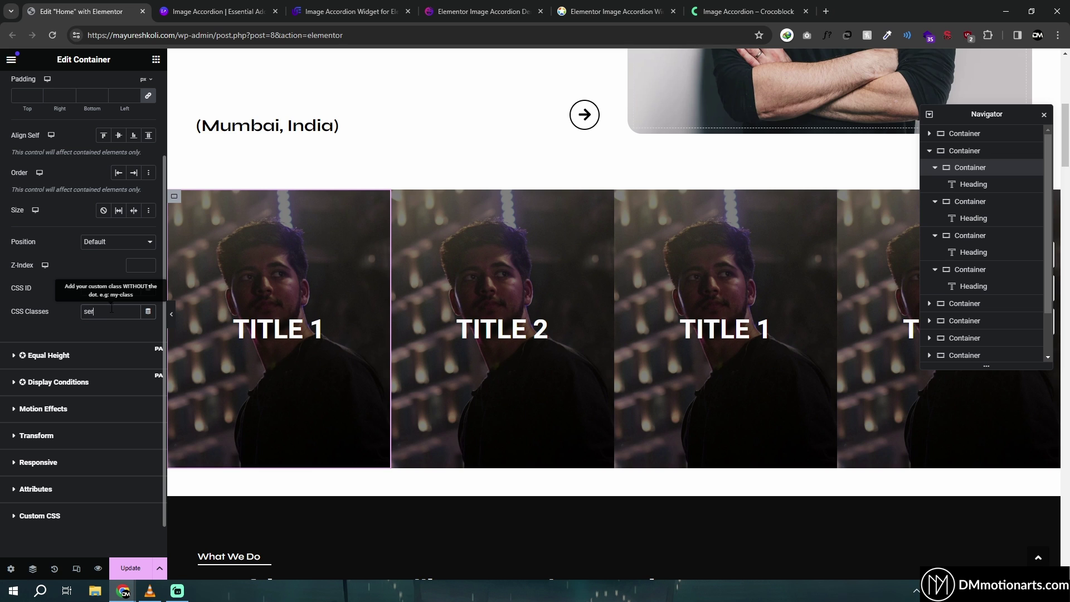
double_click(112, 310)
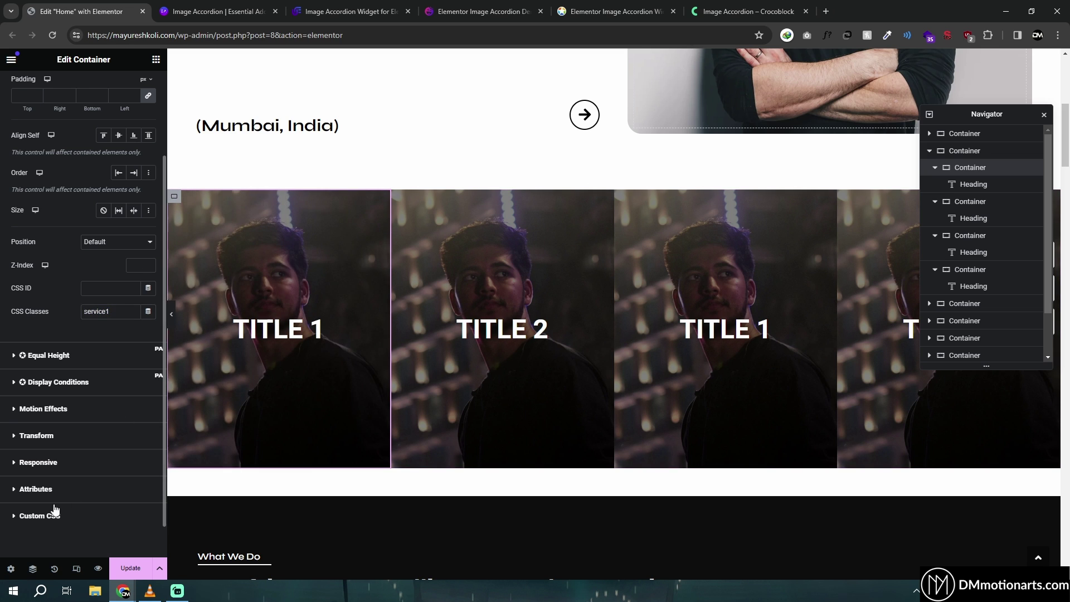
Add a custom CSS rule to the first column for .service1:hover with width: 80%.
click(39, 516)
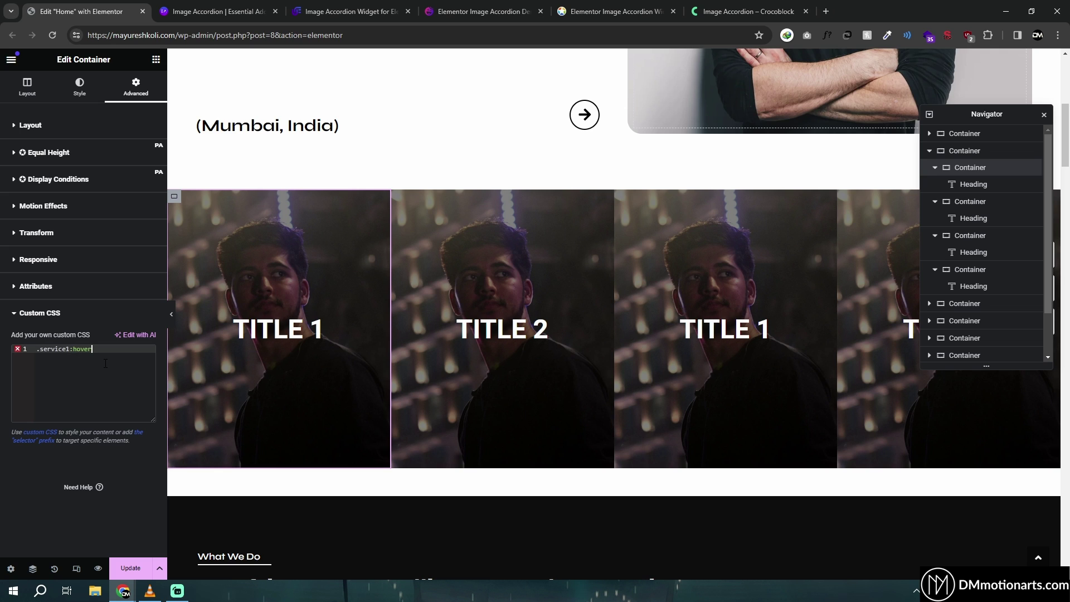
key(Return)
key(Return)
key(Return)
key(Return)
key(Up)
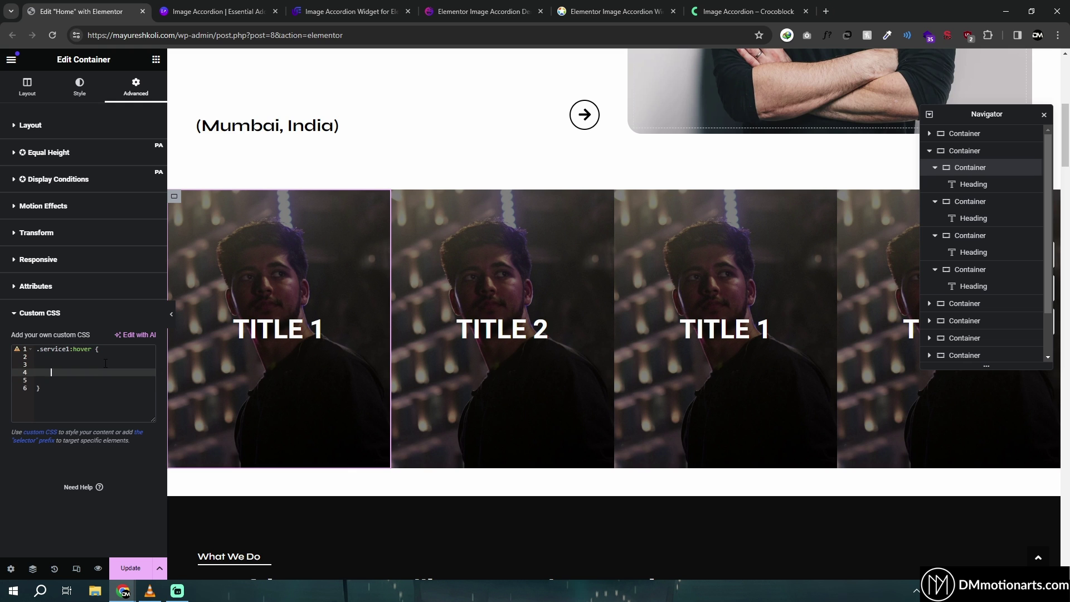
text(wi)
key(Return)
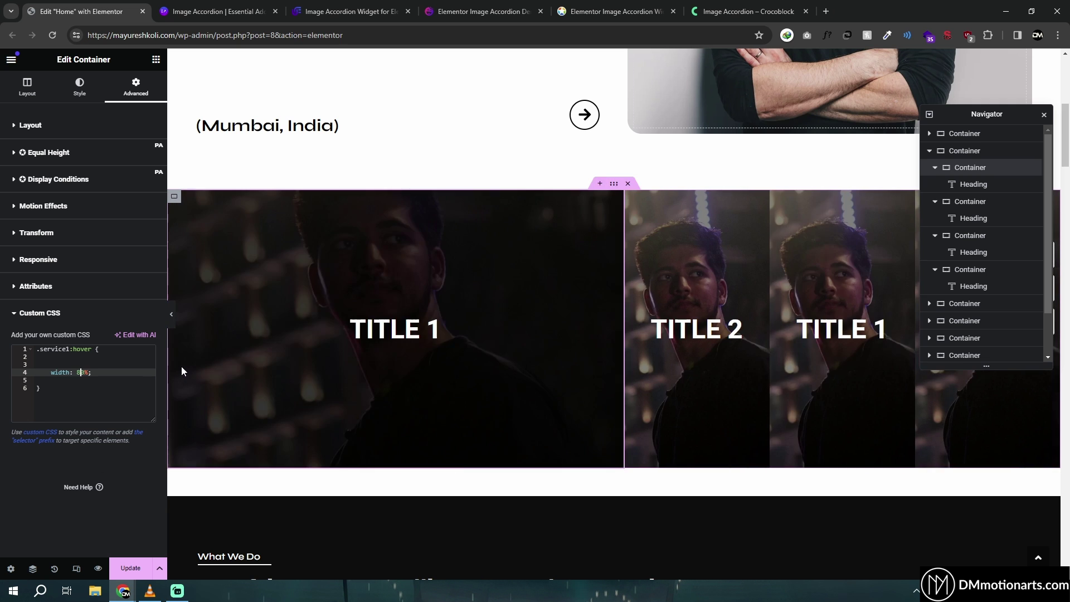
Try a width of 10% in the .service1:hover rule.
key(BackSpace)
text(8)
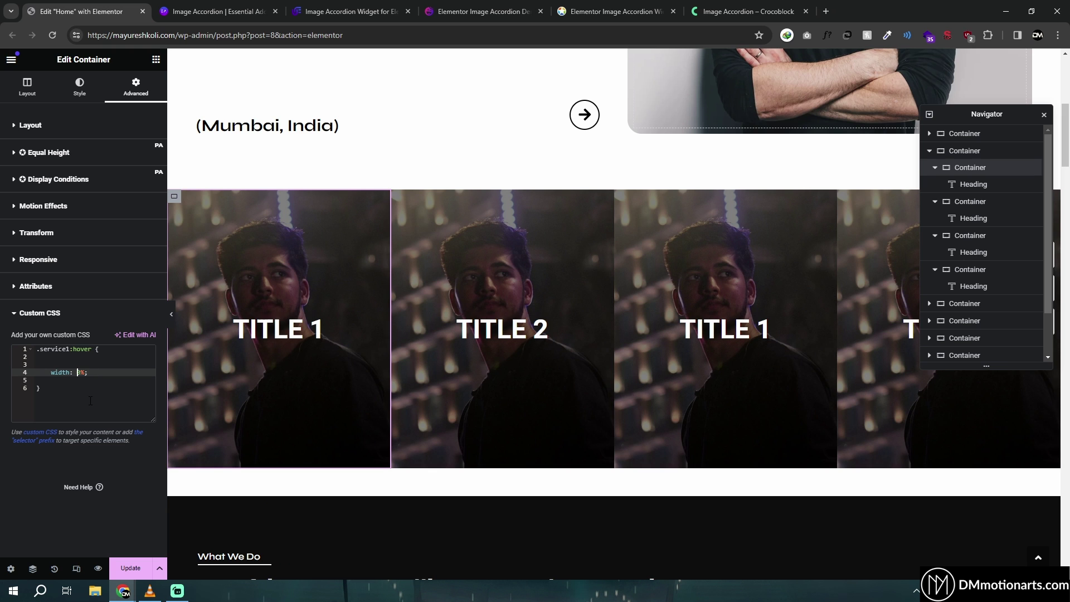
text(10)
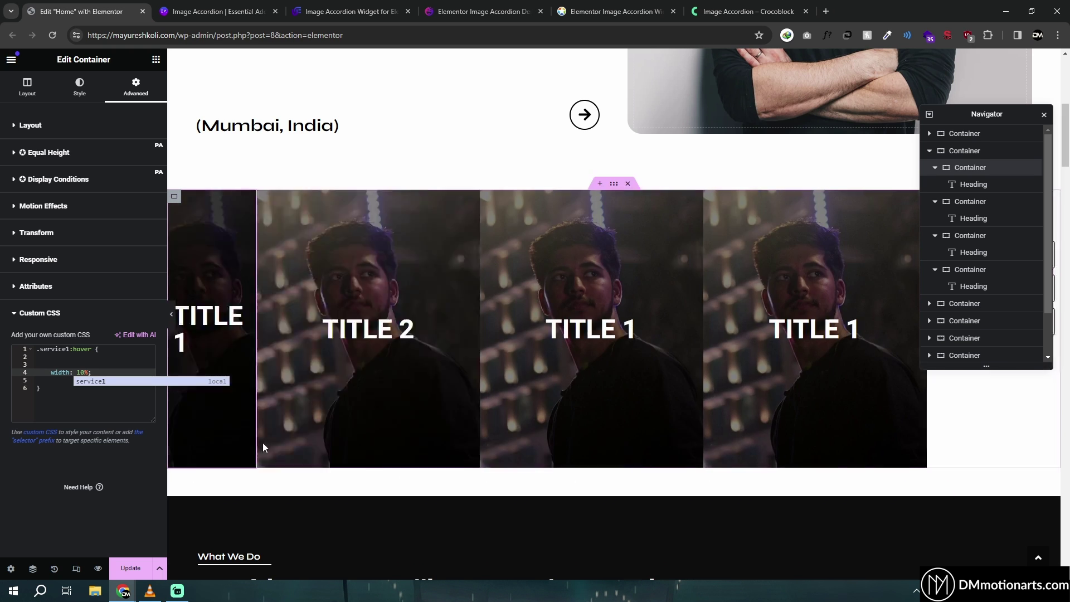
click(136, 366)
Set the width in the .service1:hover rule to 50%.
double_click(83, 372)
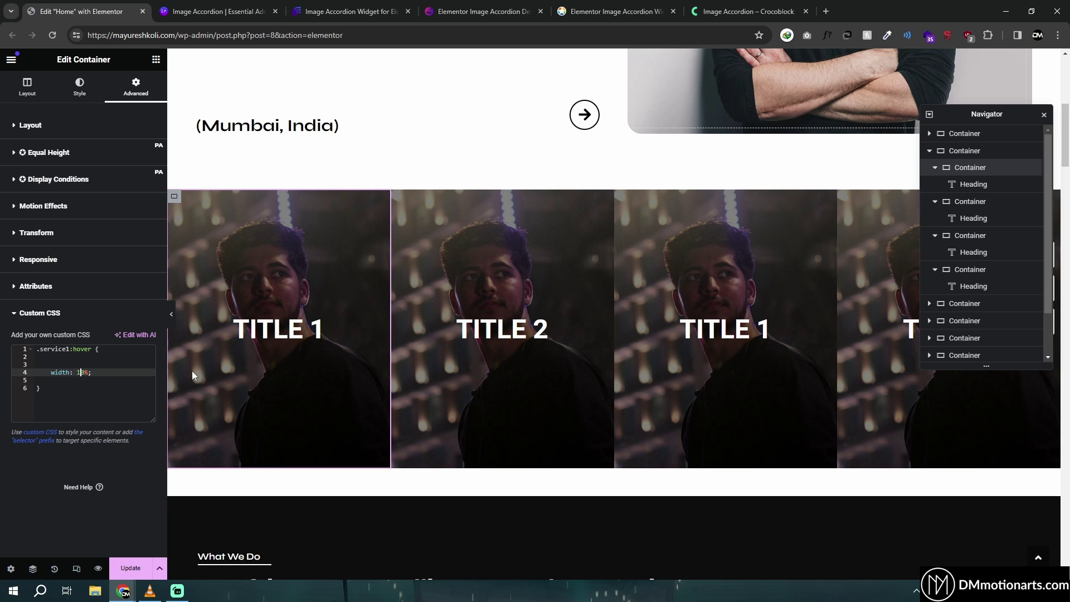
key(BackSpace)
text(3)
key(BackSpace)
text(50)
Insert an empty .service1 rule above the .service1:hover rule in the first column's custom CSS.
click(39, 349)
key(Return)
key(Return)
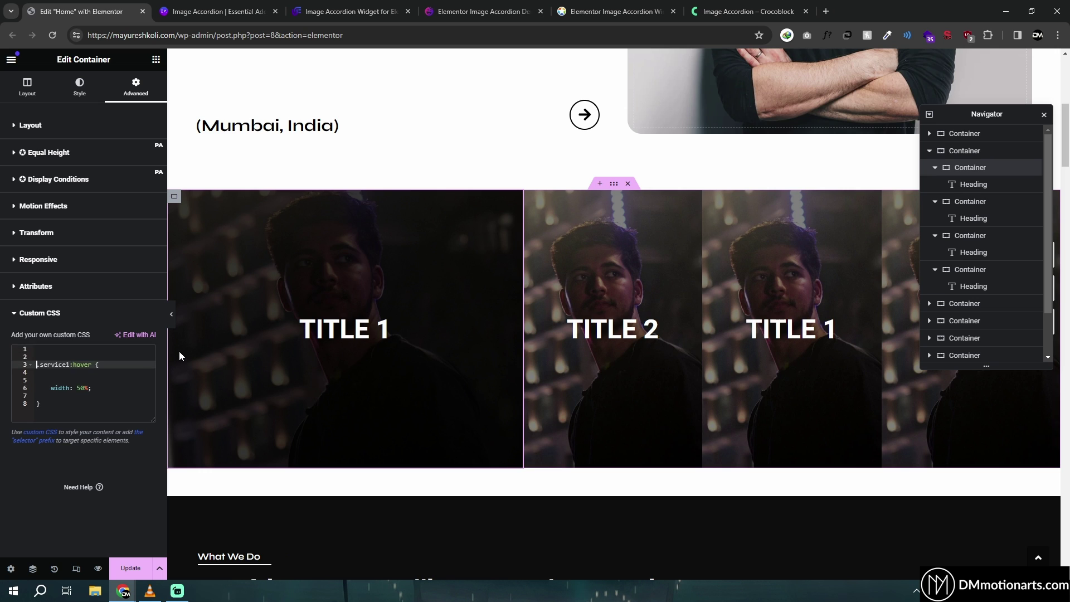
key(Up)
key(Up)
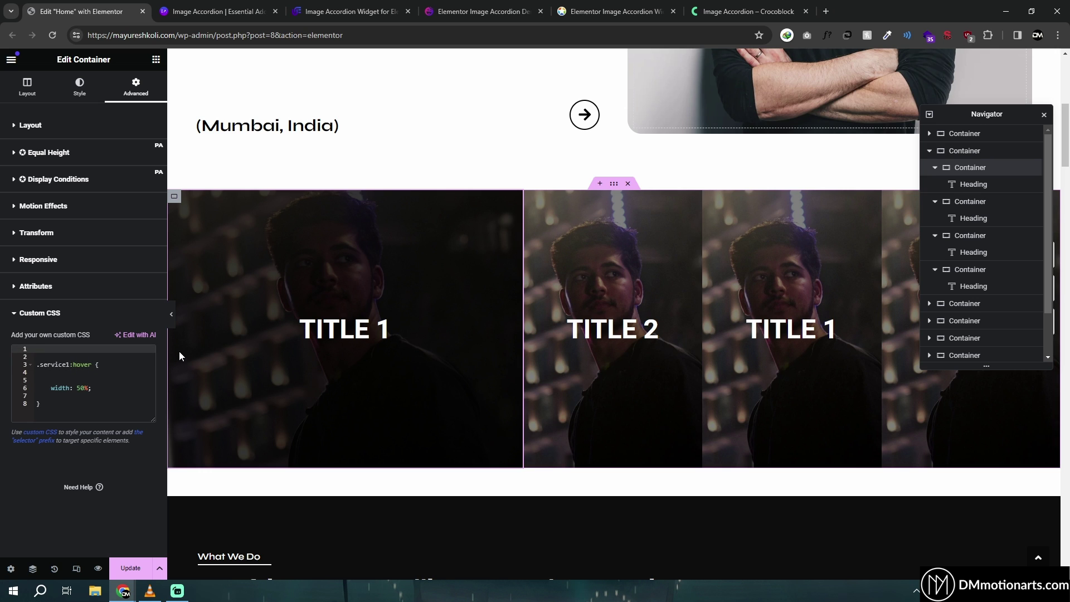
text(.s)
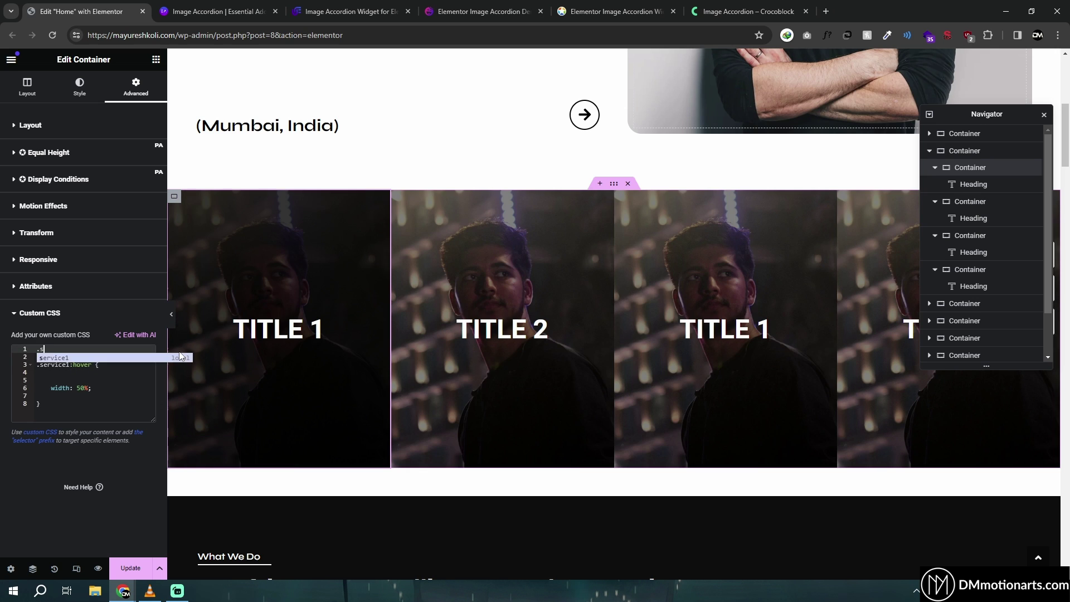
text(ervice)
key(Return)
text({)
key(Return)
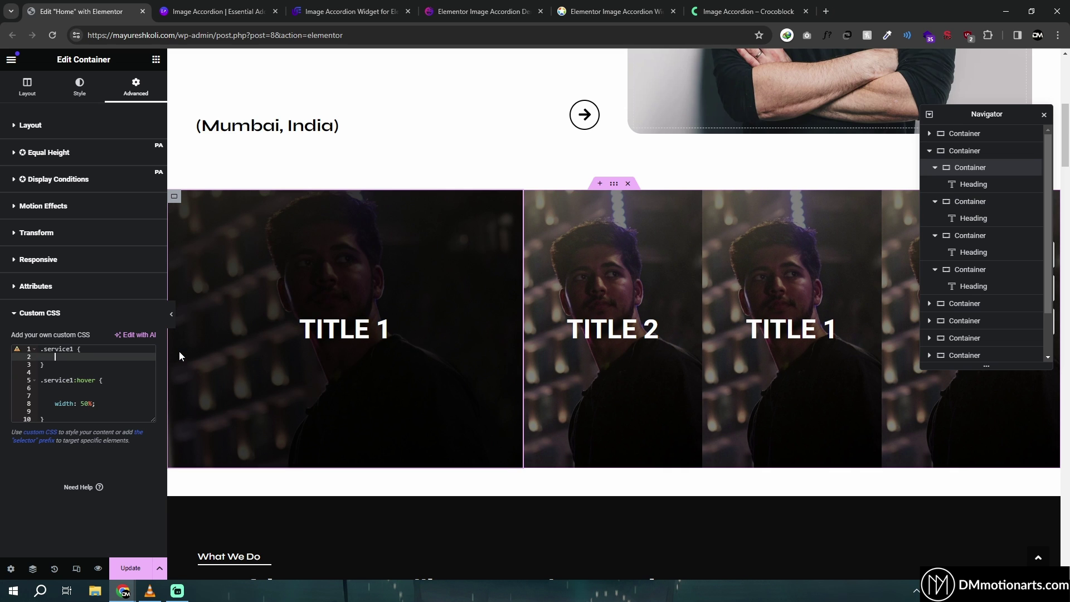
Add a transition of 0.3s to the .service1 rule in the first column's custom CSS.
key(Return)
text(transi)
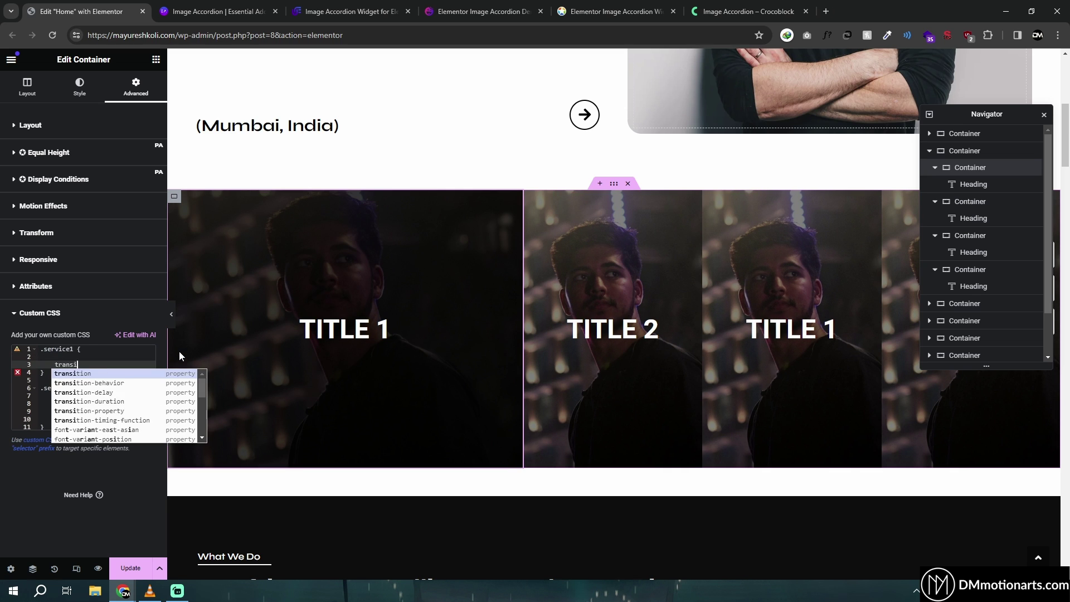
key(Return)
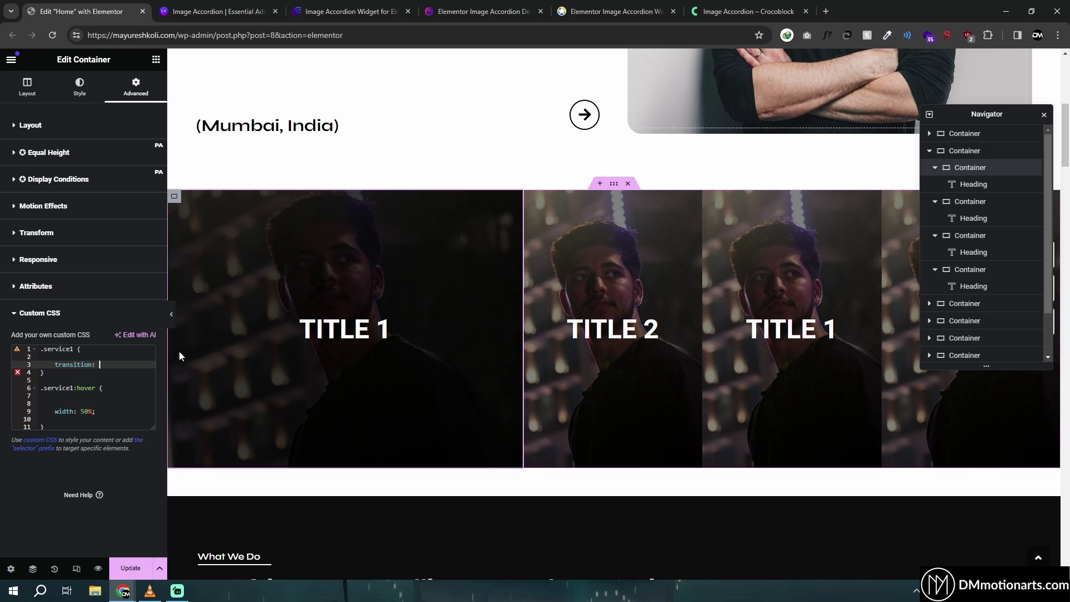
text(0.3s;)
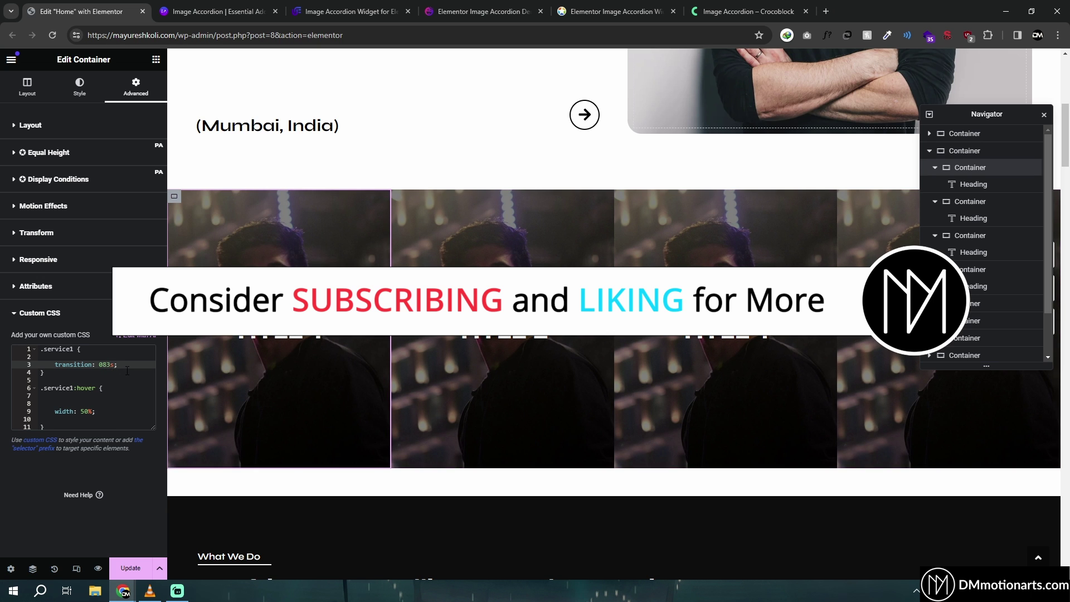
Try transition durations of 0.8s and 0.1s in the .service1 rule, then settle on 0.3s.
key(BackSpace)
key(BackSpace)
text(.8)
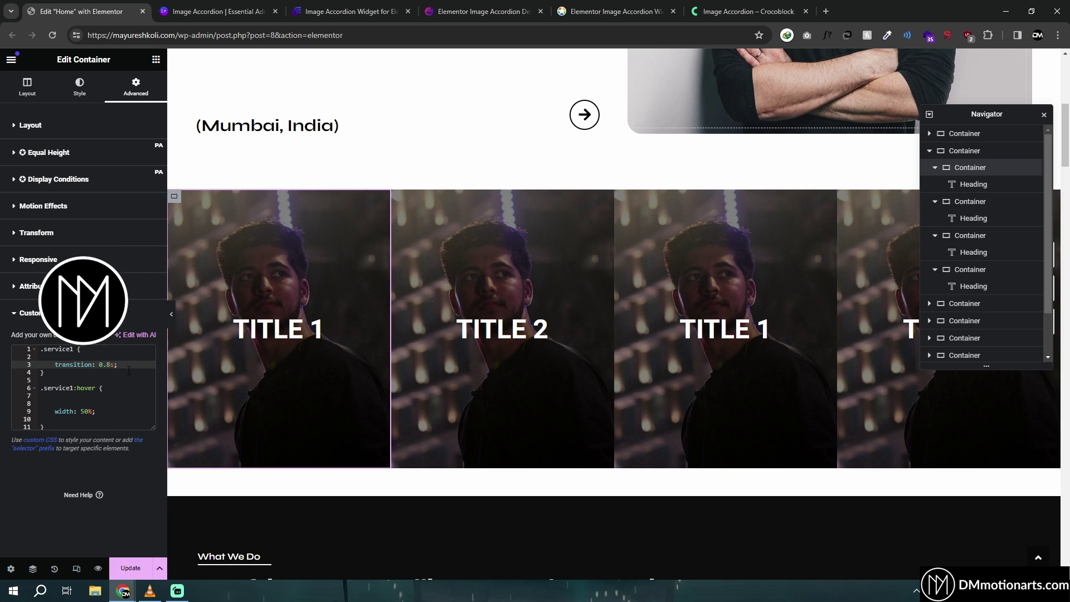
key(BackSpace)
text(1)
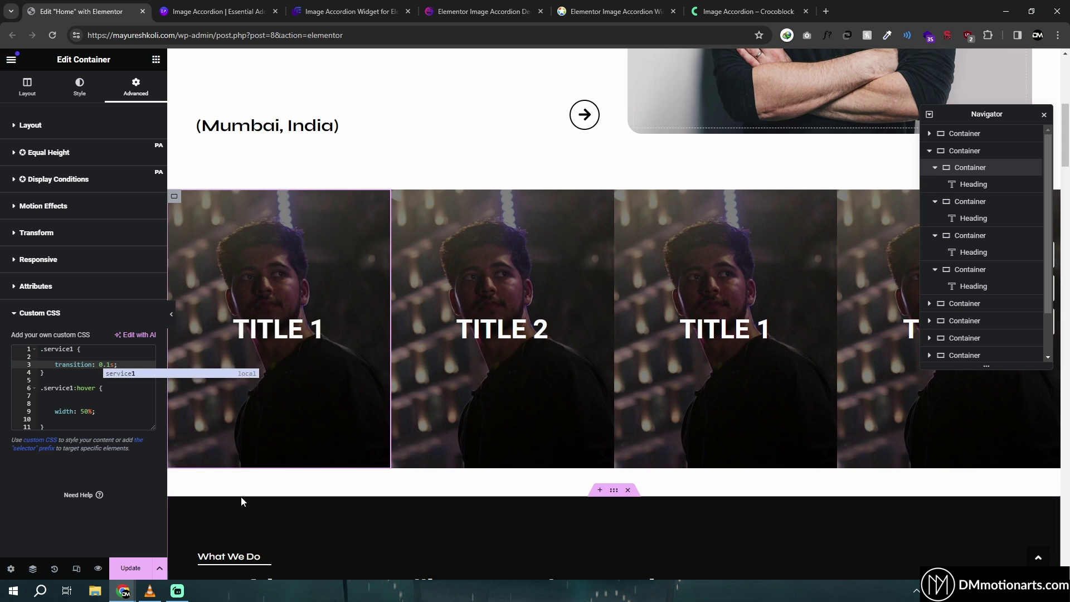
key(BackSpace)
text(3)
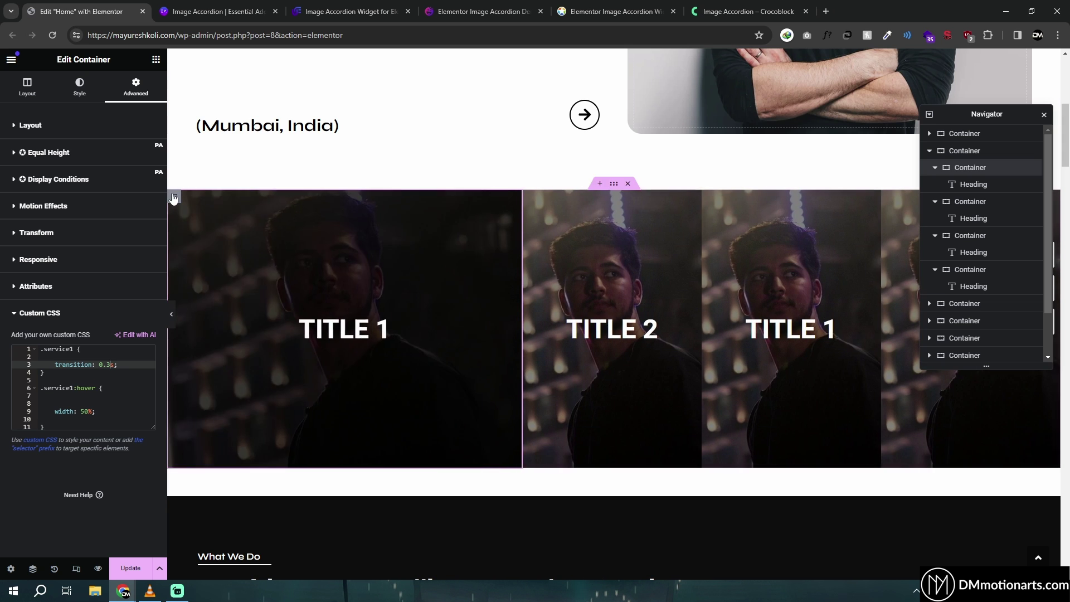
Copy the first column's custom CSS and give the second column the CSS class service2.
click(87, 402)
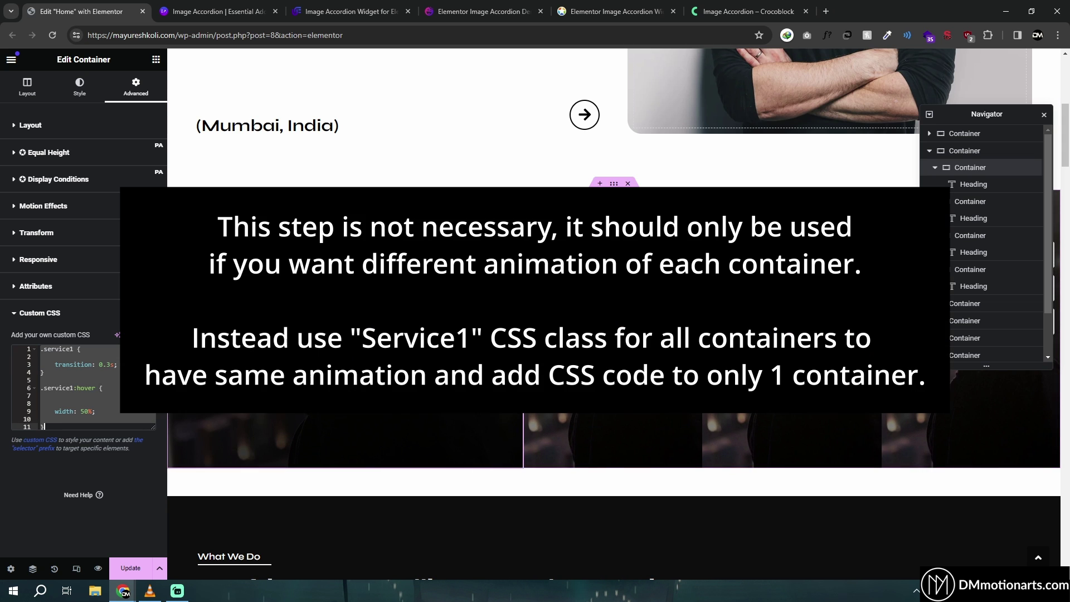
click(137, 92)
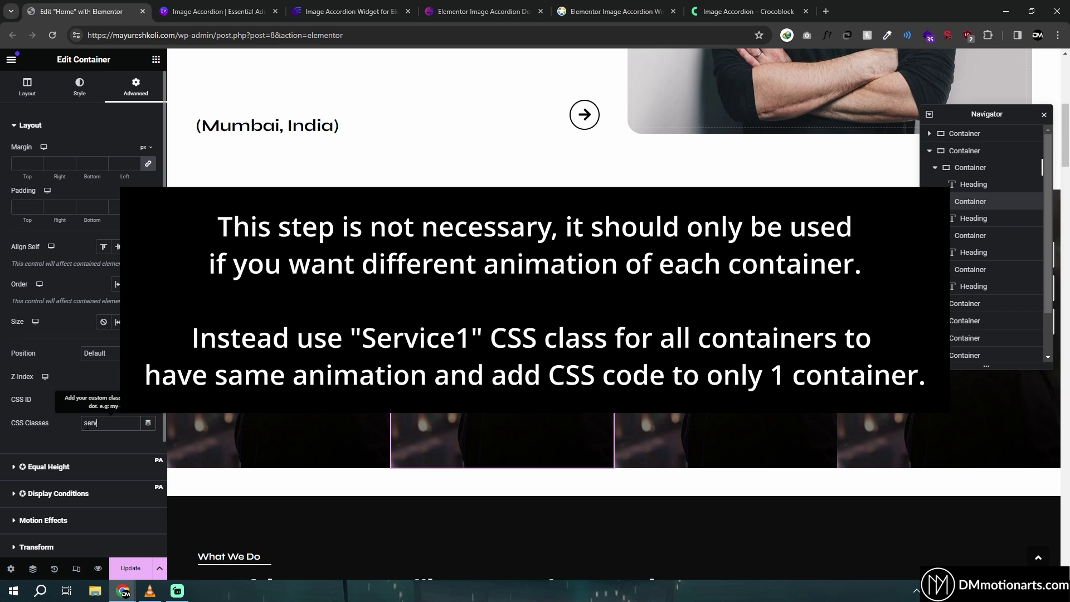
Paste the copied CSS into a new Notepad document, change both selectors to .service2, and copy the code.
click(40, 590)
text(note)
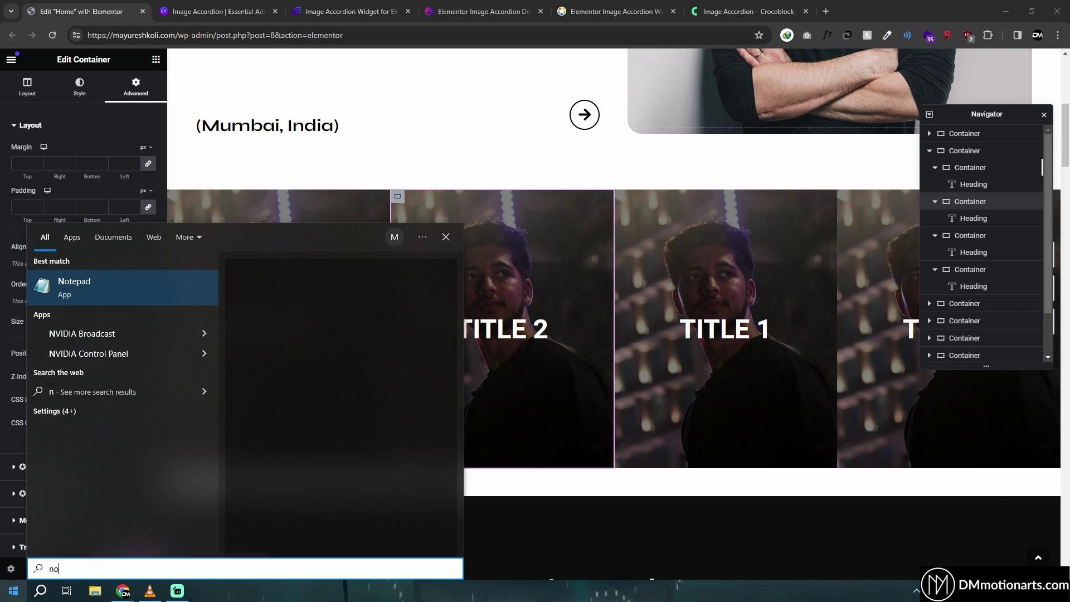
key(Return)
text(.service1 {      transition: 0.3s; }  .service1:hover {       width: 50%;  })
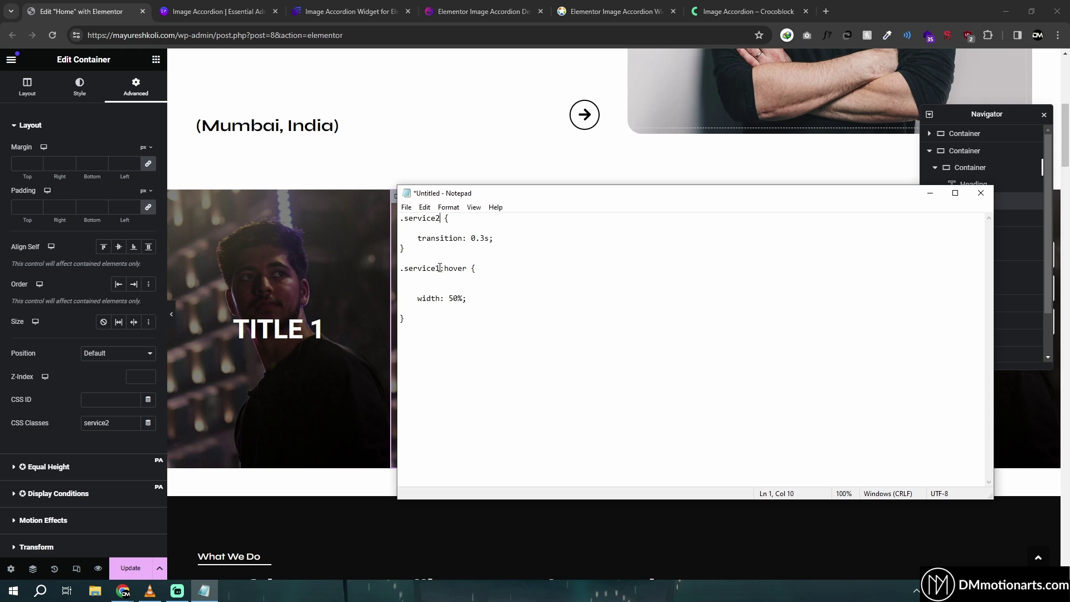
drag(399, 217, 547, 323)
key(ctrl+c)
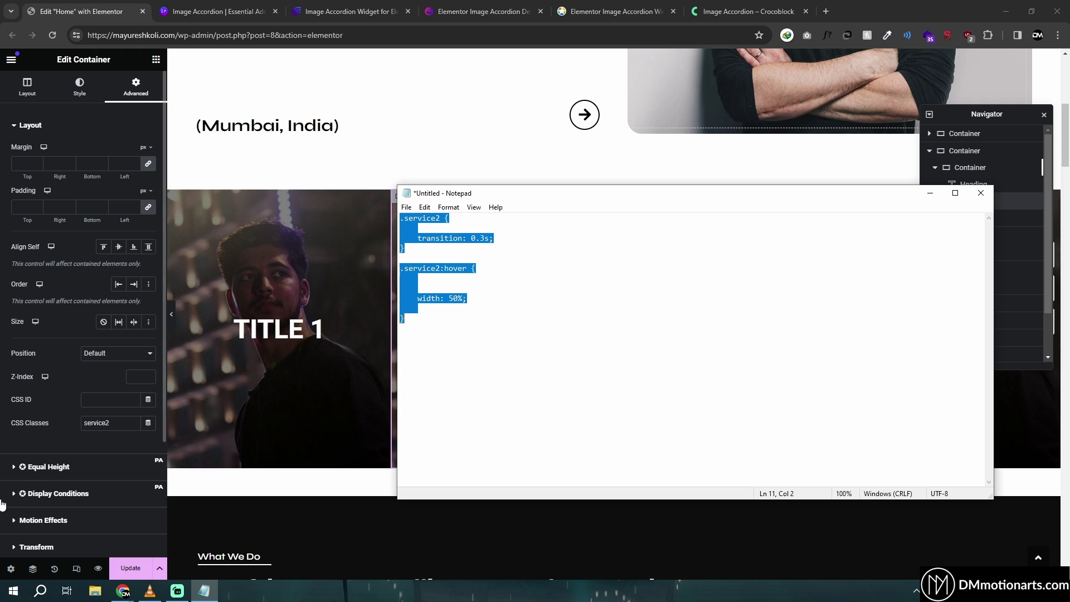
Paste the .service2 and .service2:hover rules into the second column's custom CSS.
scroll(84, 390, down, 3)
click(34, 479)
click(79, 398)
key(ctrl+v)
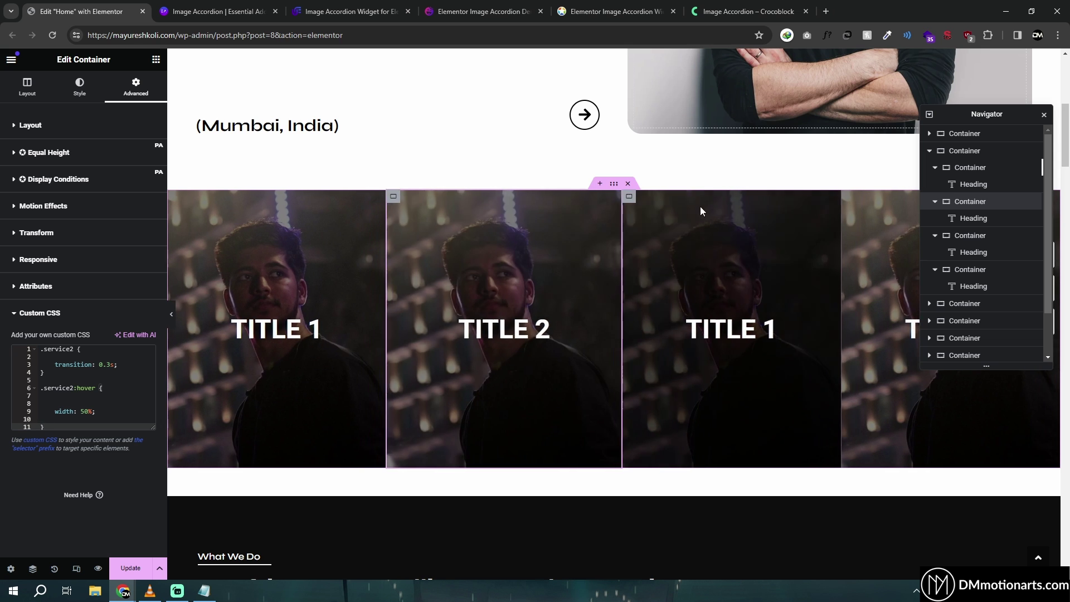
Select the third column, then change both selectors to .service3 in Notepad and copy the code.
click(628, 197)
key(alt+Tab)
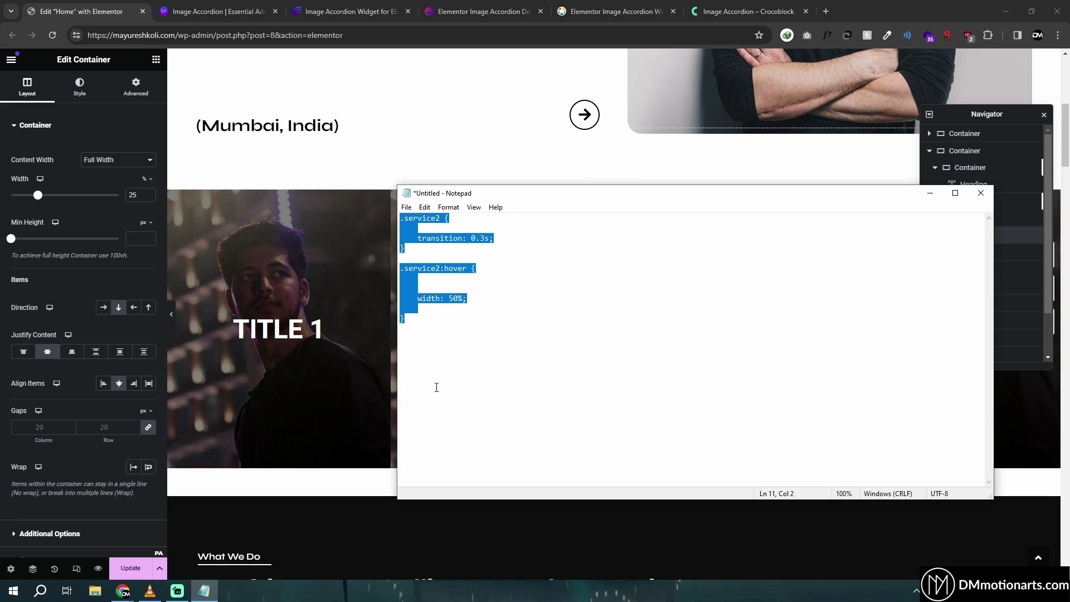
click(444, 219)
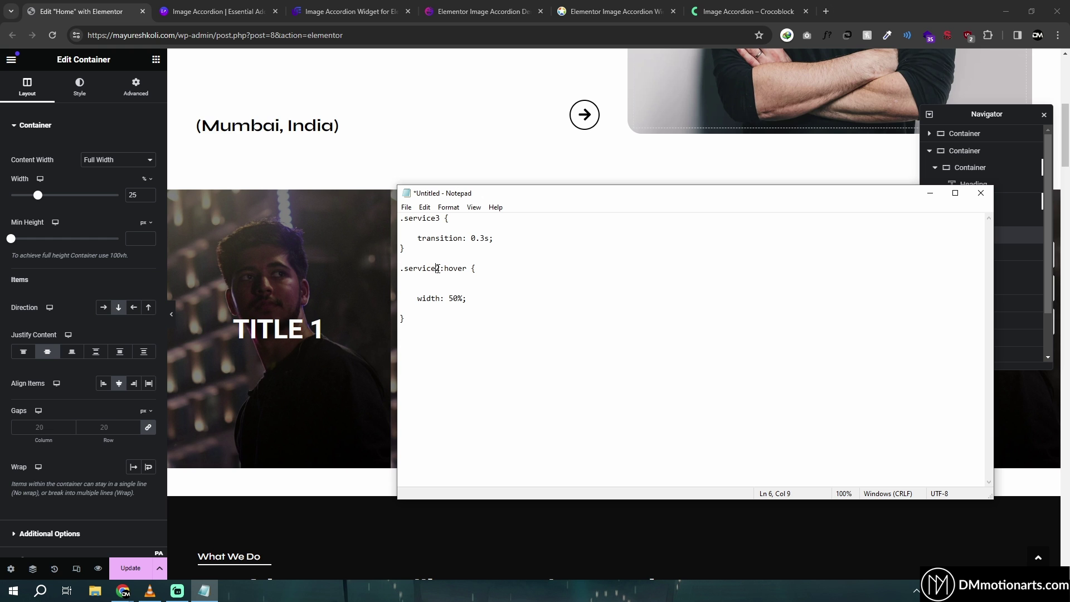
key(ctrl+a)
key(alt+Tab)
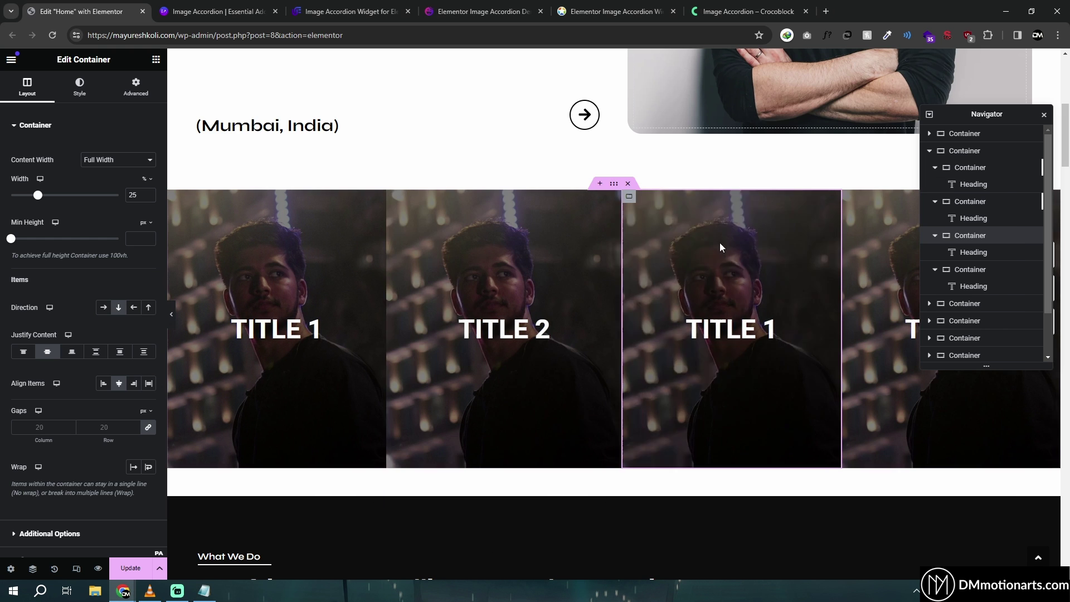
Paste the .service3 and .service3:hover rules into the third column's custom CSS.
click(136, 87)
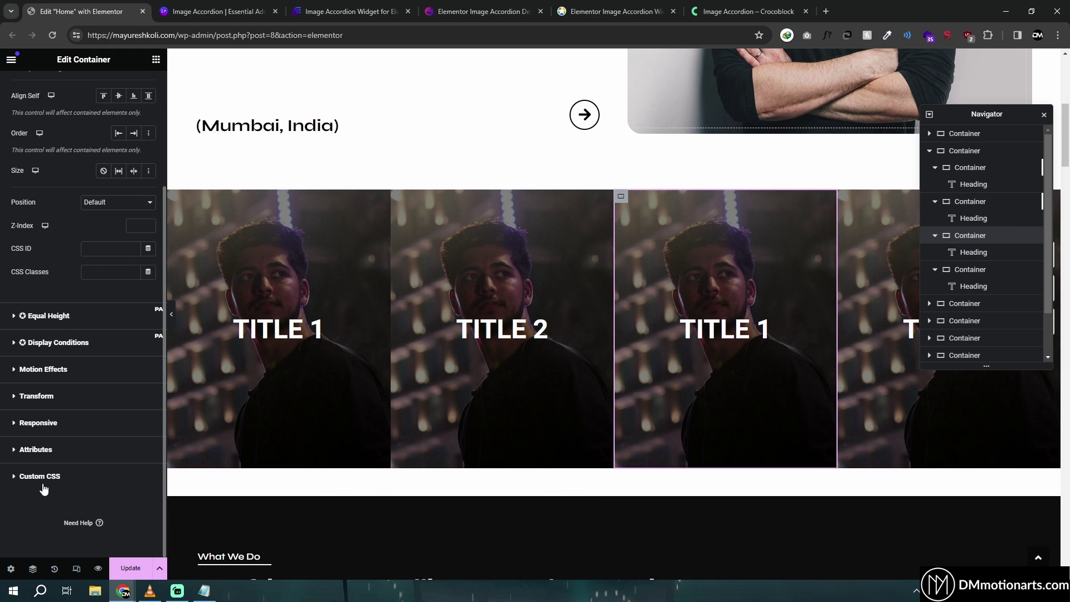
click(36, 475)
click(84, 393)
text(.service3 {      transition: 0.3s; }  .service3:hover {       width: 50%;  })
Give the third column the CSS class service3.
click(30, 128)
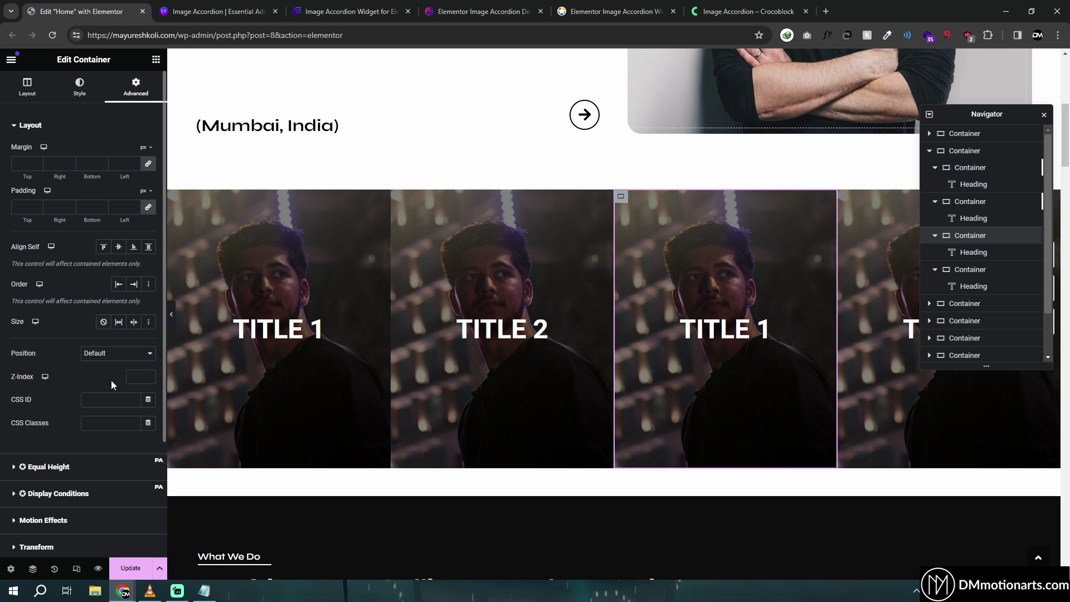
click(112, 424)
text(service3)
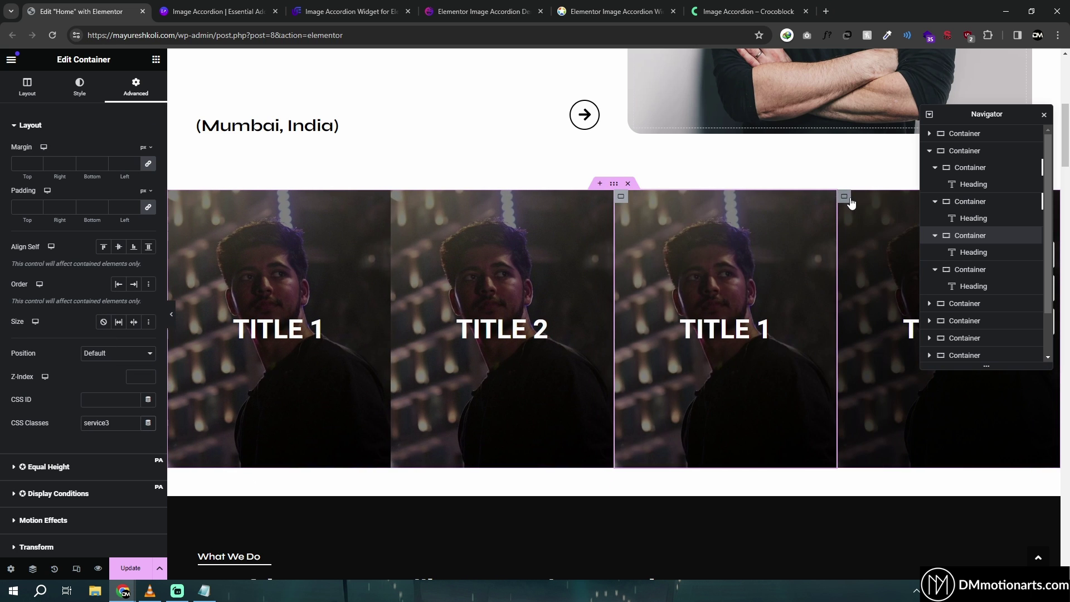
Give the fourth column the CSS class service4.
click(882, 206)
click(135, 87)
click(109, 422)
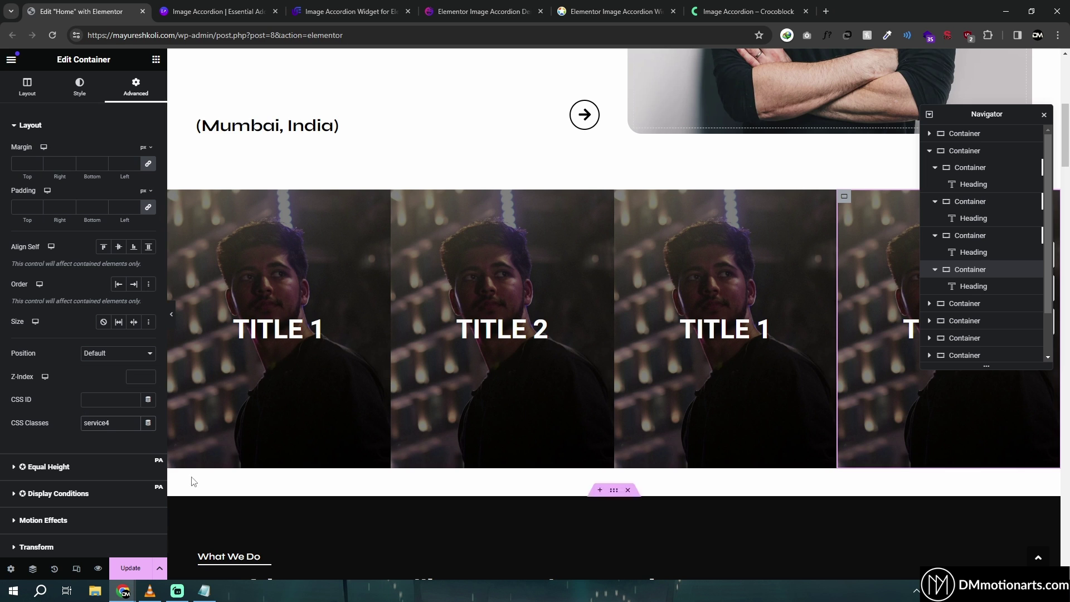
Switch to Notepad, change both selectors in the code to .service4, and copy it.
scroll(109, 422, down, 3)
click(204, 590)
click(443, 219)
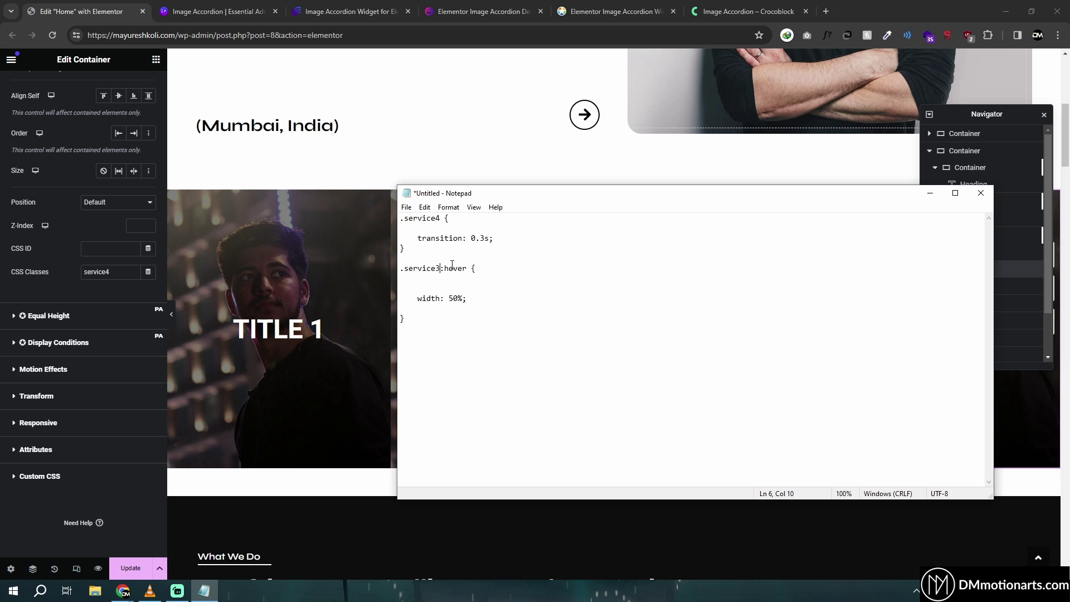
key(ctrl+a)
key(ctrl+c)
Paste the .service4 and .service4:hover rules into the fourth column's custom CSS.
click(34, 475)
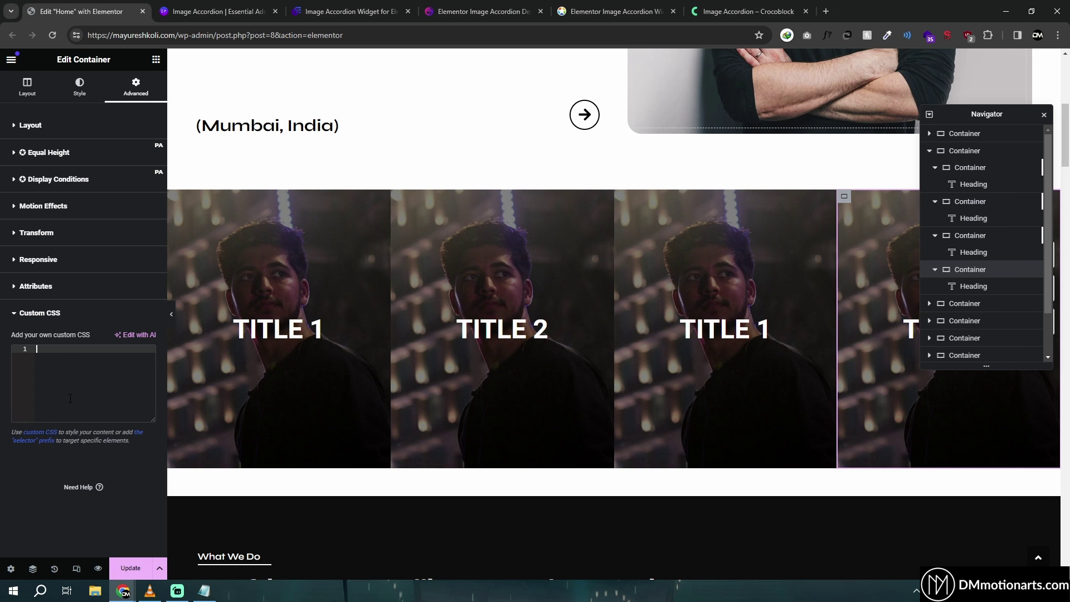
click(84, 385)
key(ctrl+v)
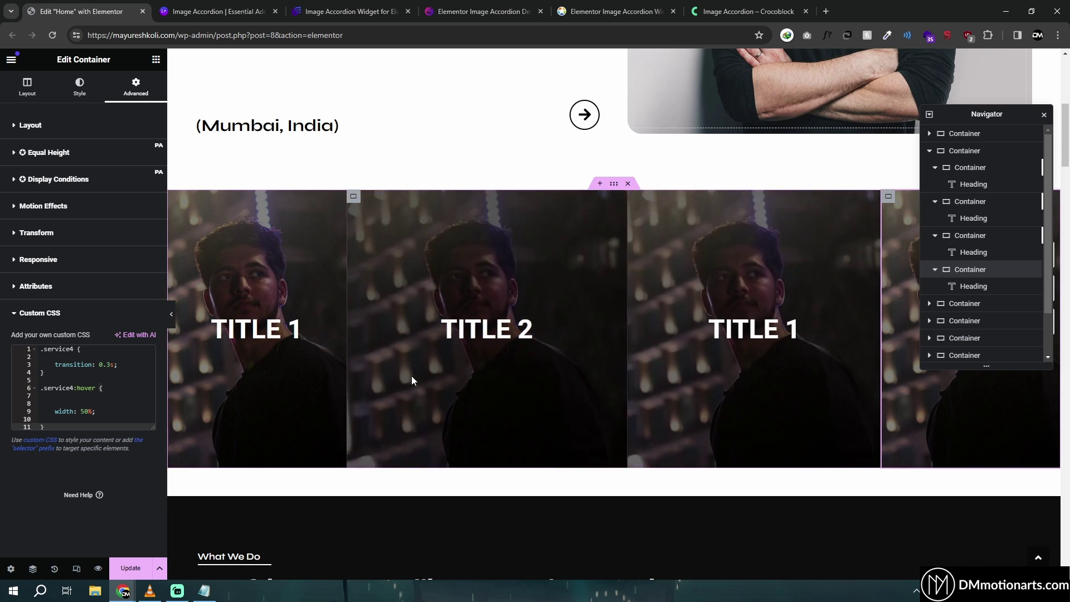
Set the first column's HTML tag to a (link) and enter # as its link.
click(175, 203)
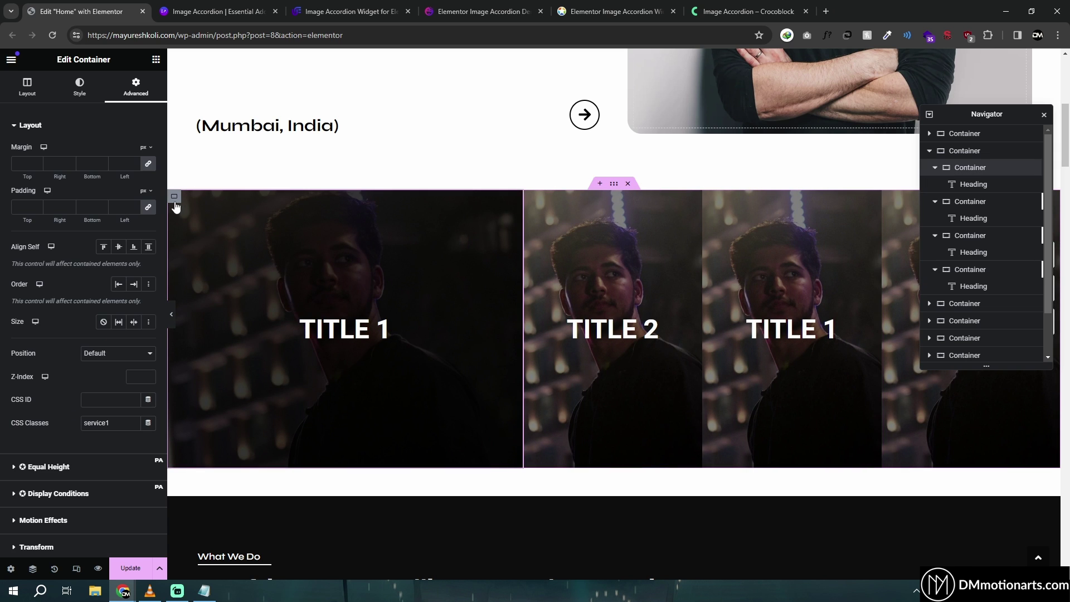
click(27, 88)
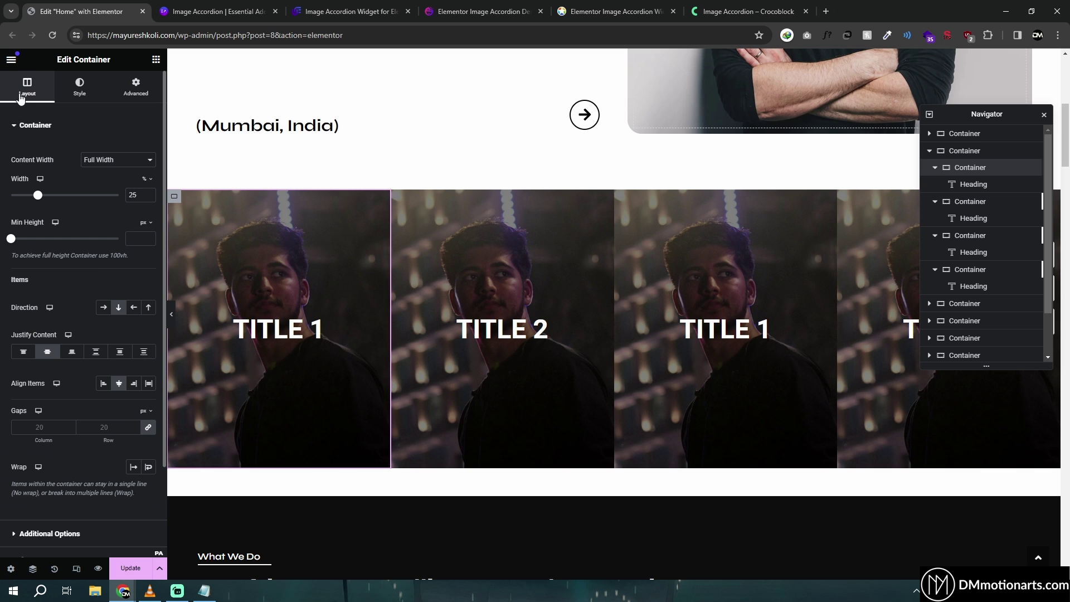
scroll(21, 383, down, 2)
click(15, 423)
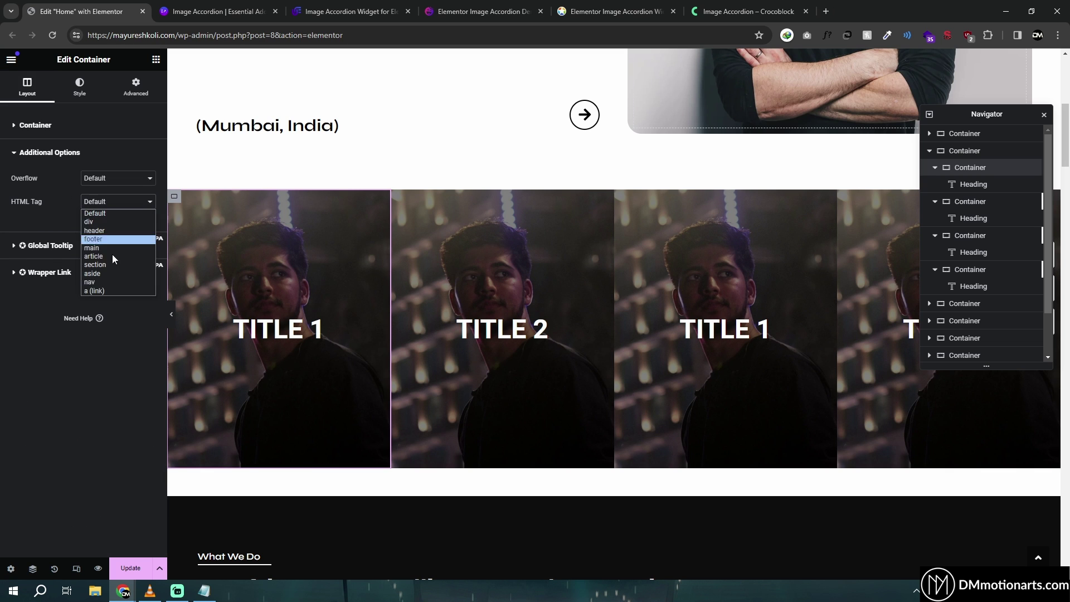
click(109, 290)
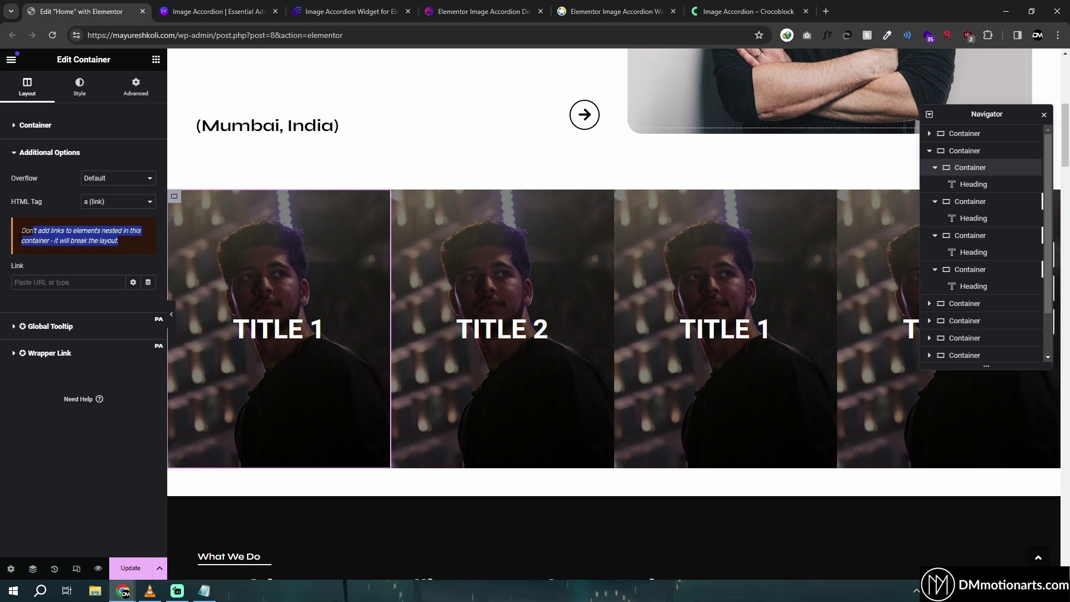
click(138, 244)
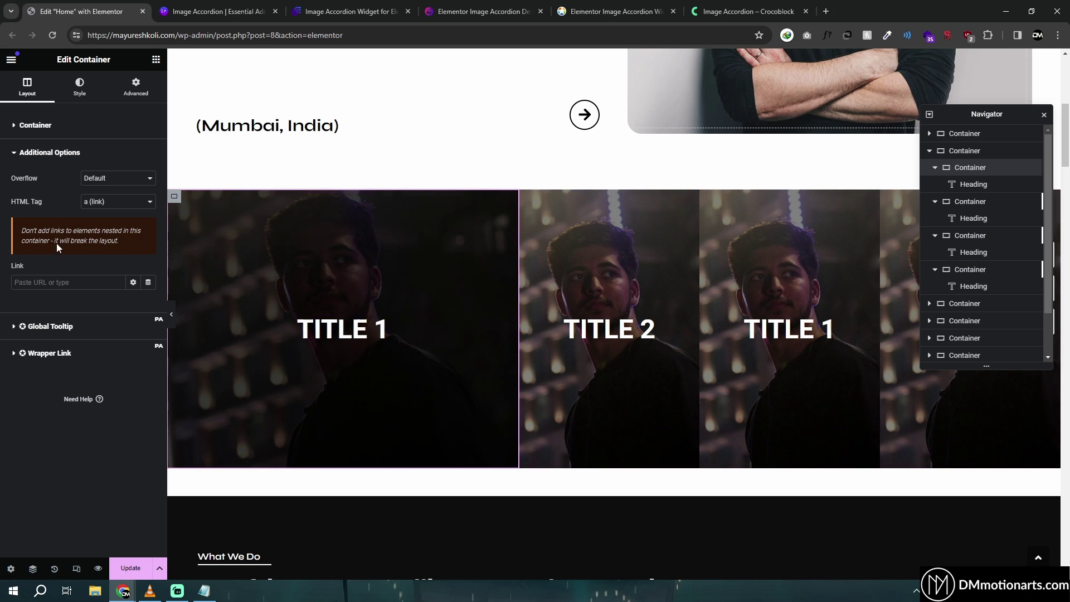
click(28, 286)
text(#)
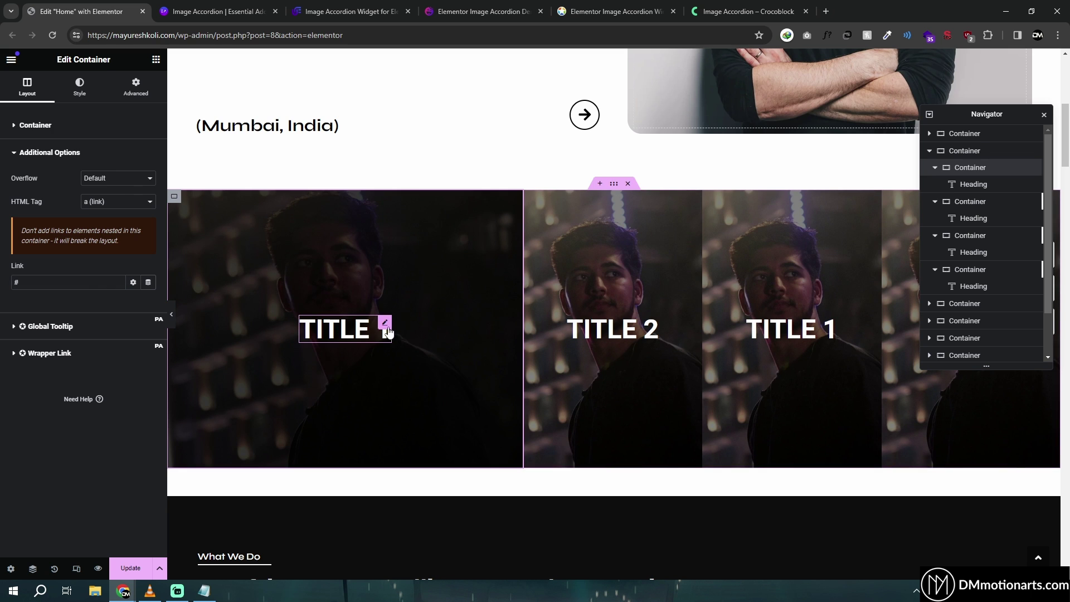
Update the page and view the accordion section on the live site.
click(385, 332)
click(134, 570)
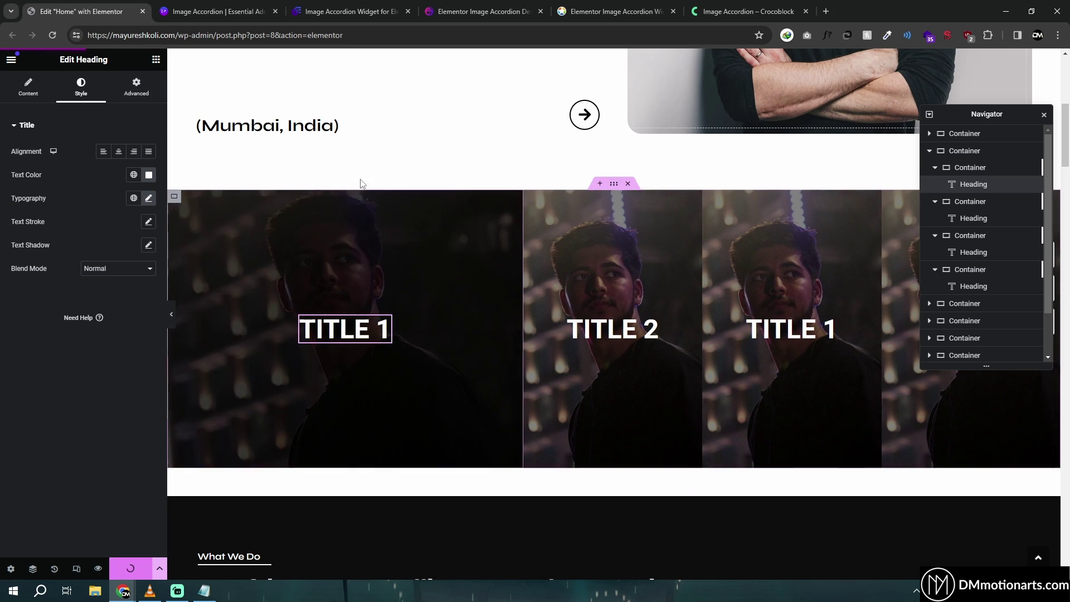
click(11, 61)
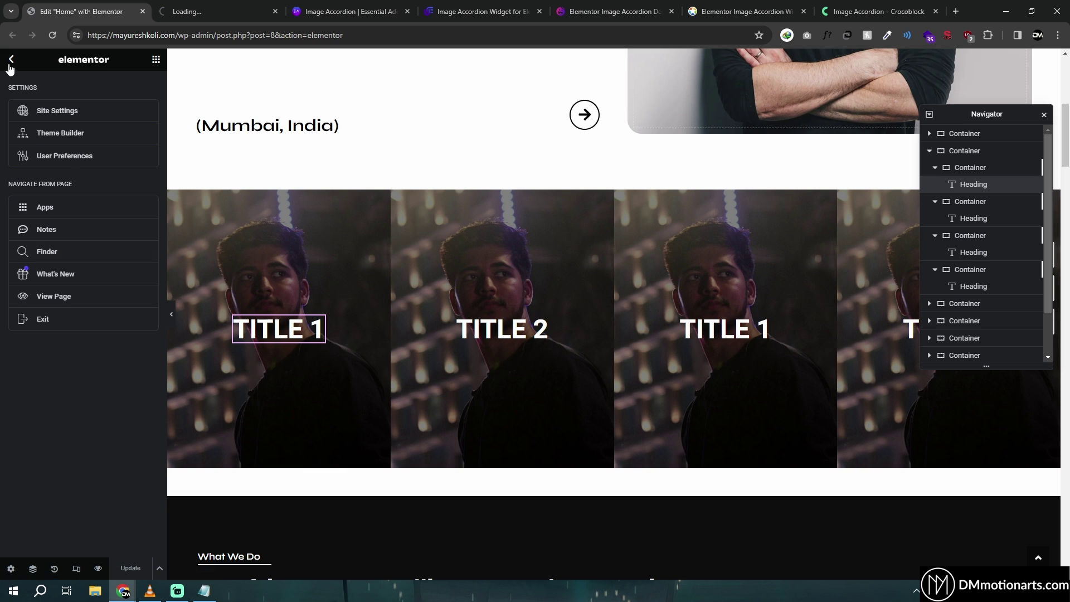
click(211, 17)
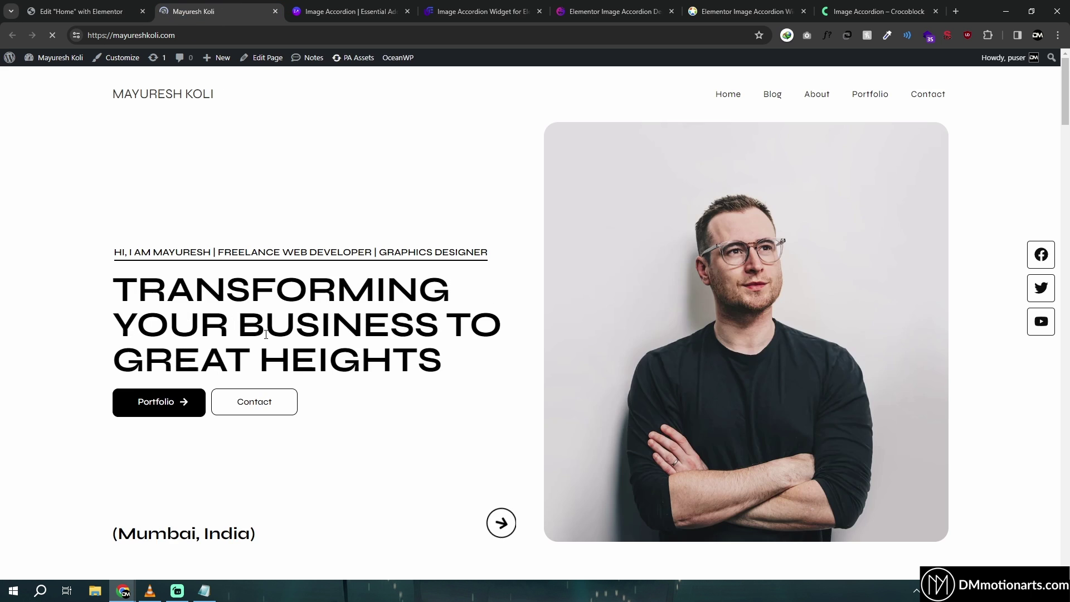
scroll(266, 334, down, 7)
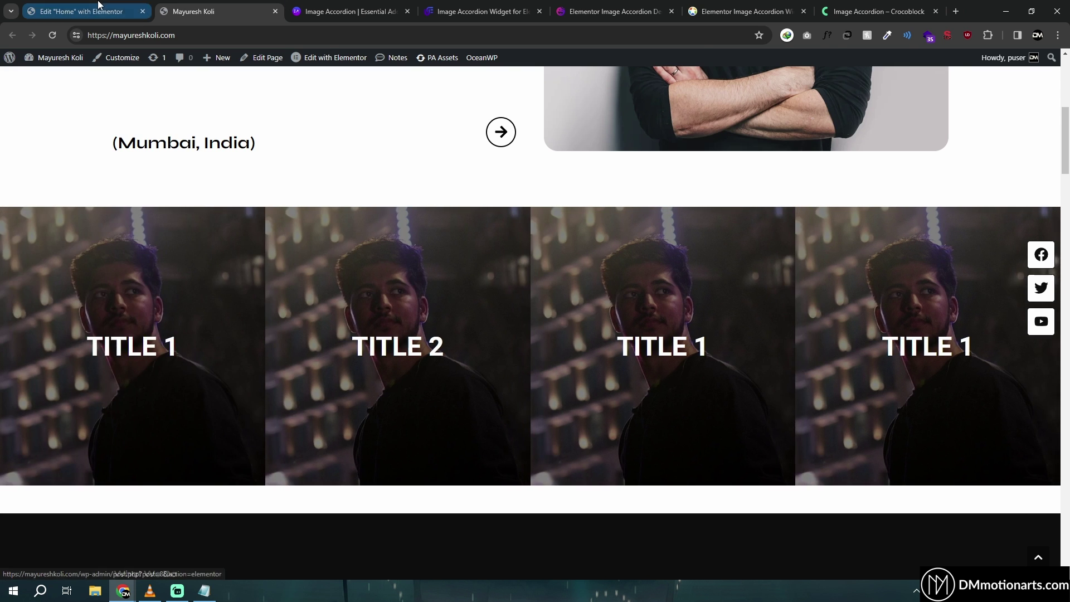
Enter # as the link of the first column's TITLE 1 heading, update the page, and check the accordion on the live site.
click(83, 11)
click(384, 324)
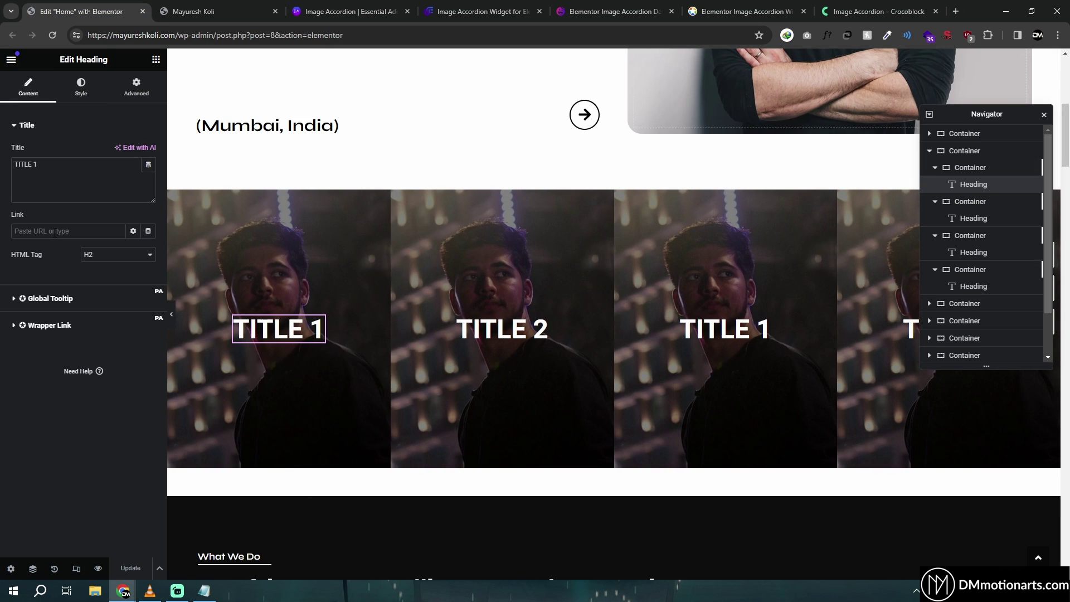
click(131, 569)
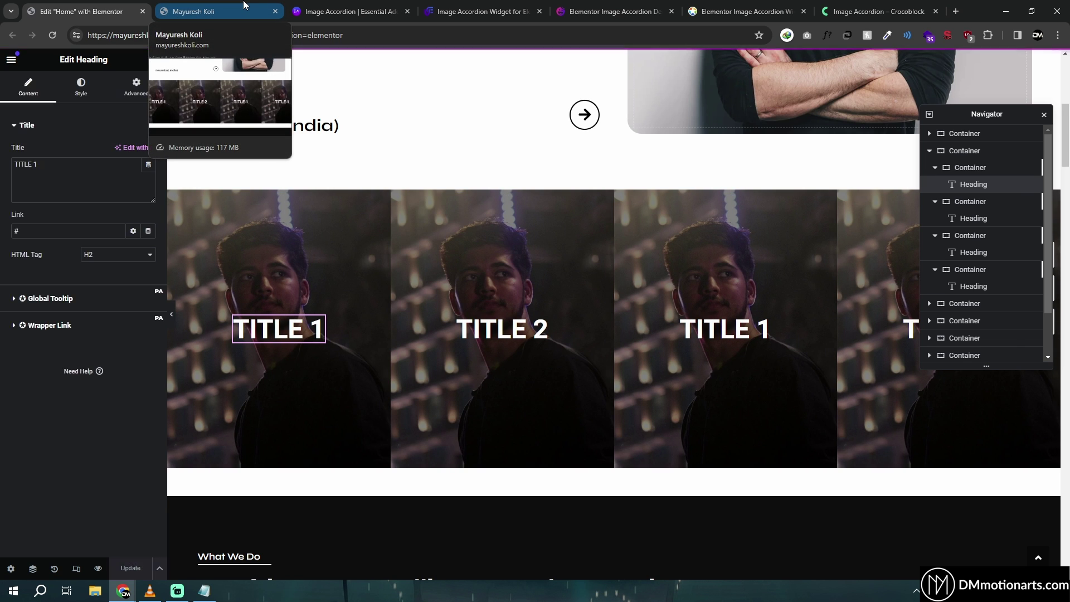
click(243, 7)
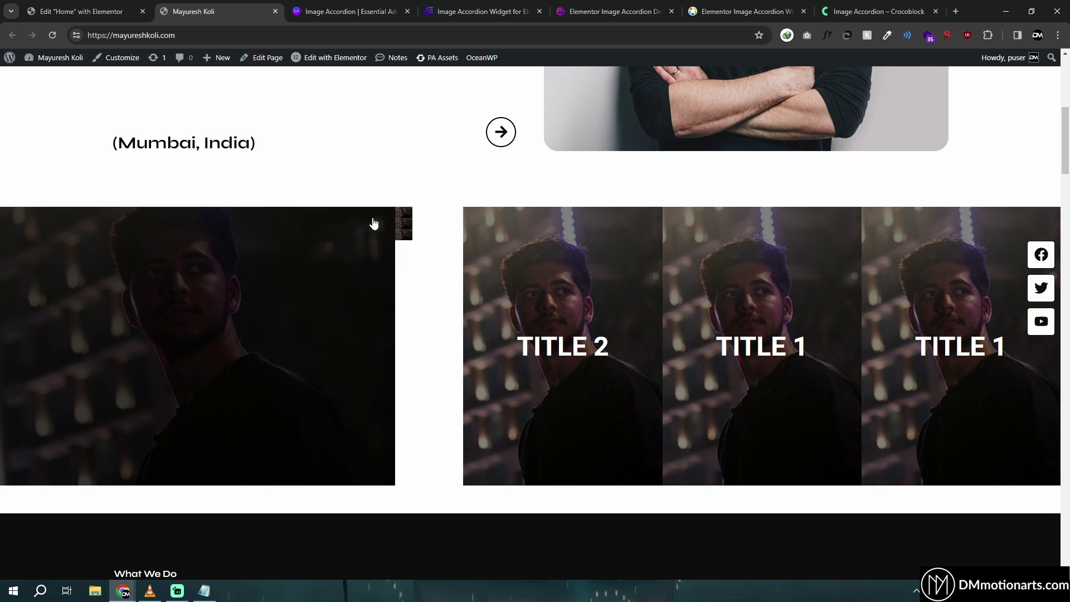
Clear the link of the first column's TITLE 1 heading and open the column's additional options.
click(84, 11)
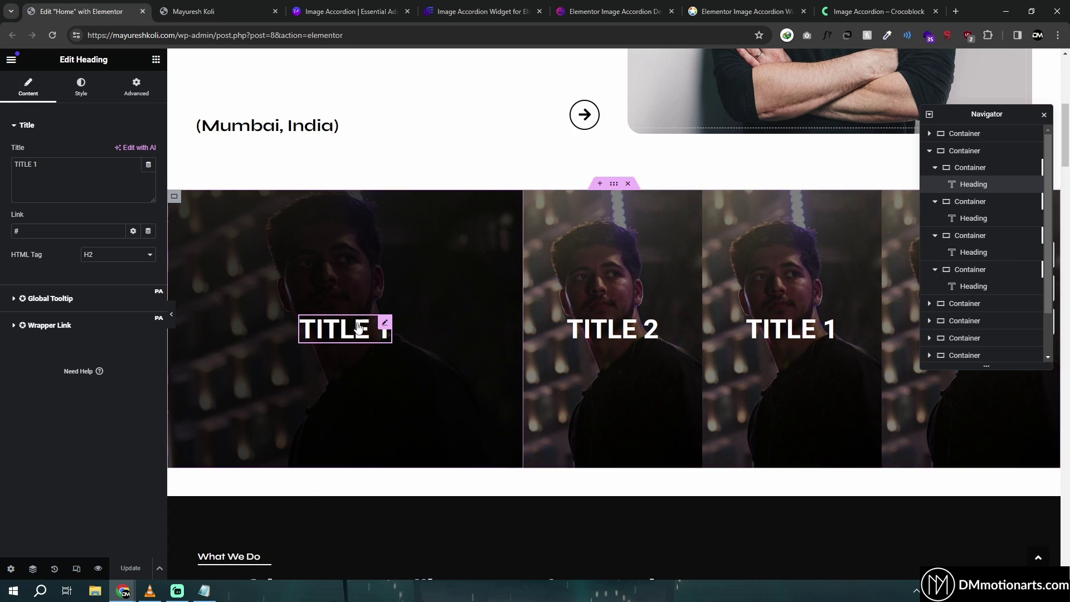
click(68, 231)
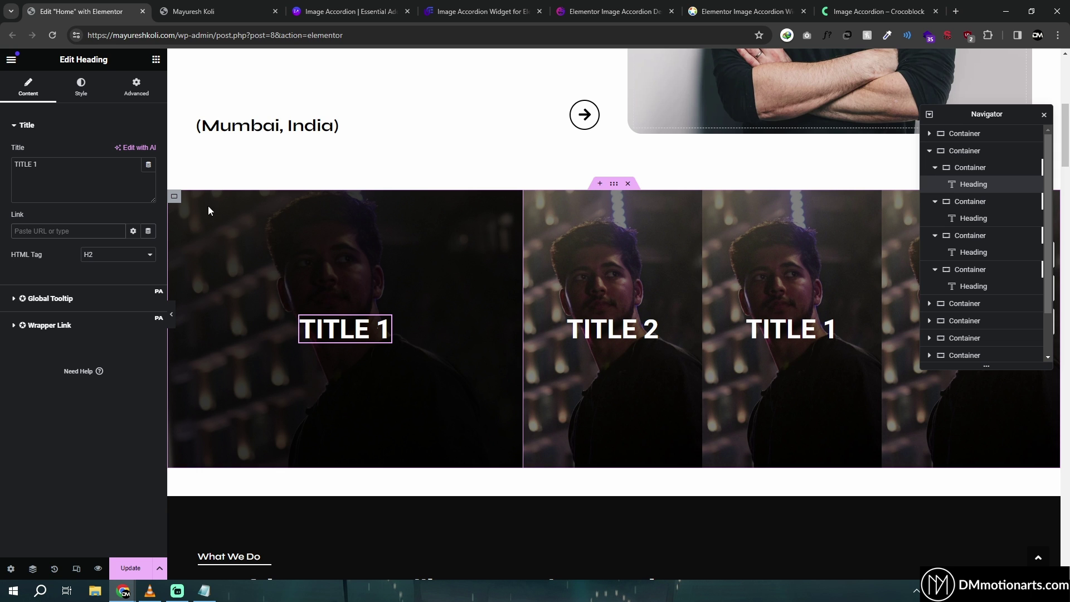
click(174, 197)
click(34, 533)
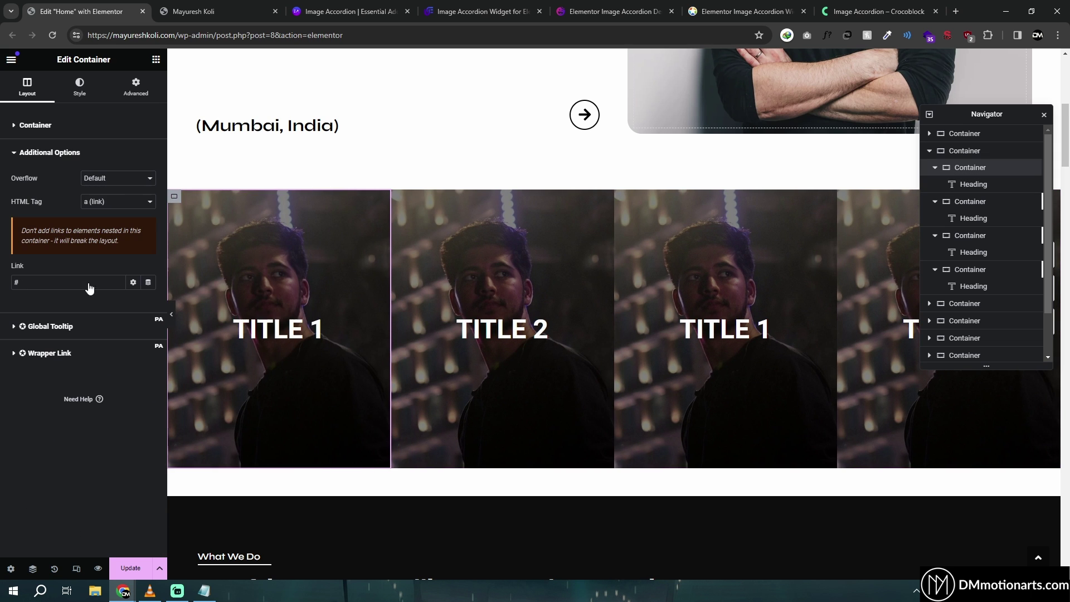
Add a Button widget below TITLE 1 in the first column and check the accordion on the live site.
click(156, 59)
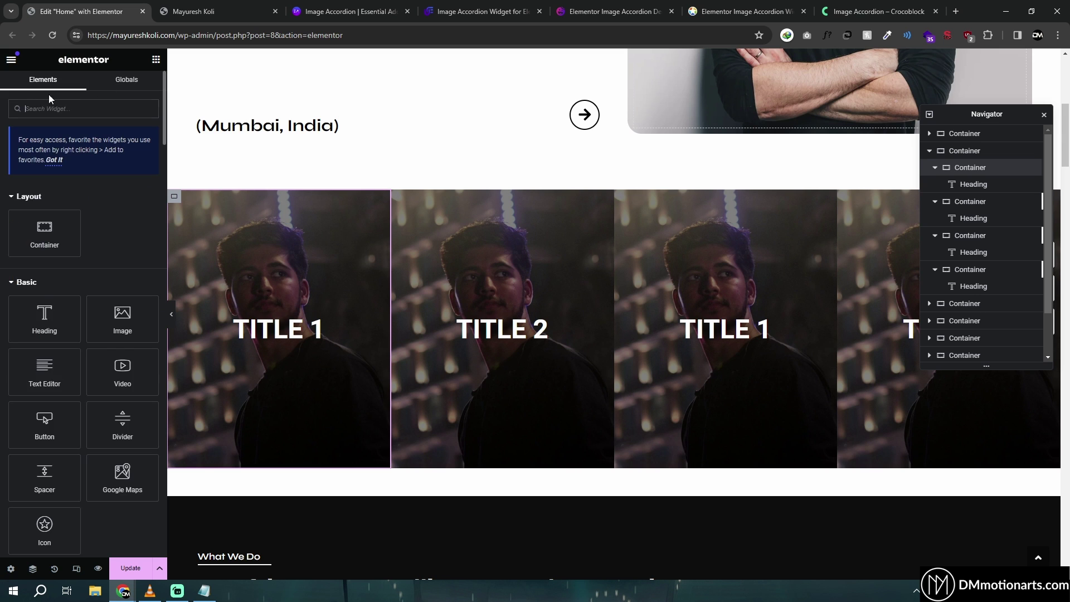
click(54, 109)
text(butt)
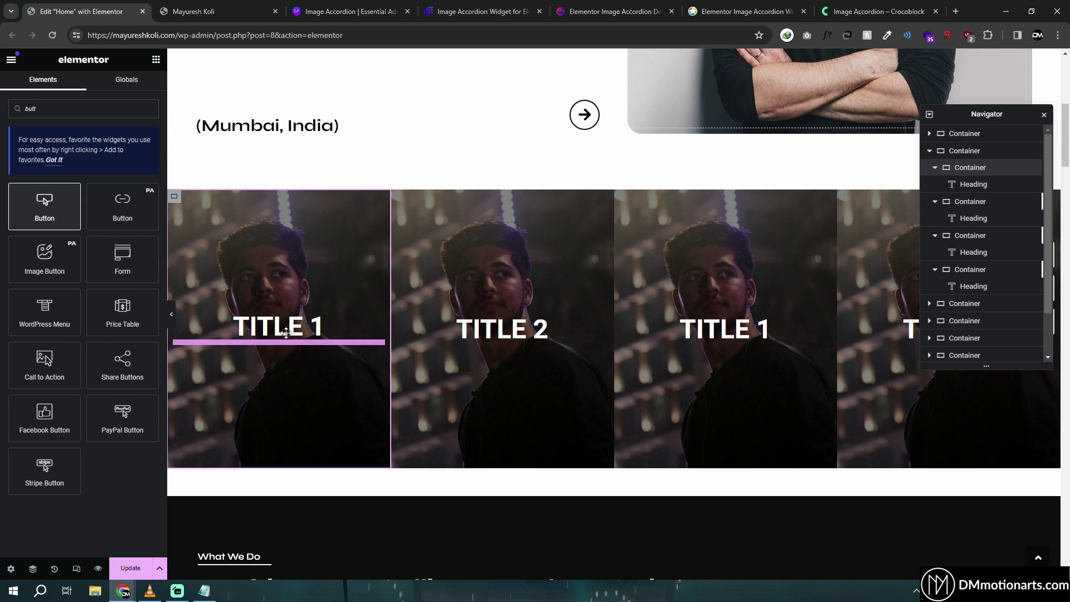
drag(286, 333, 286, 334)
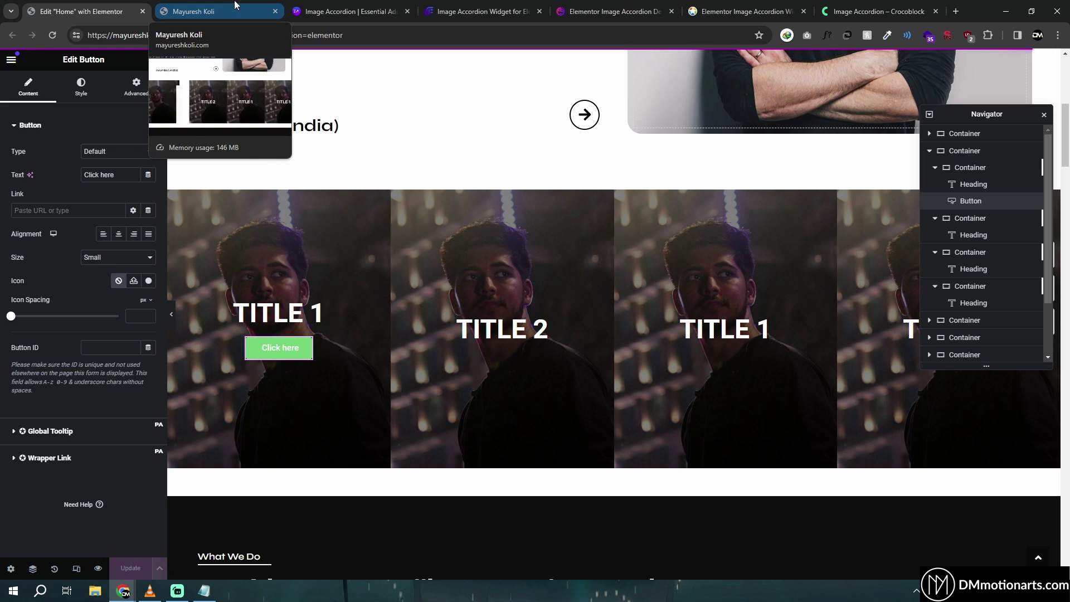
click(234, 6)
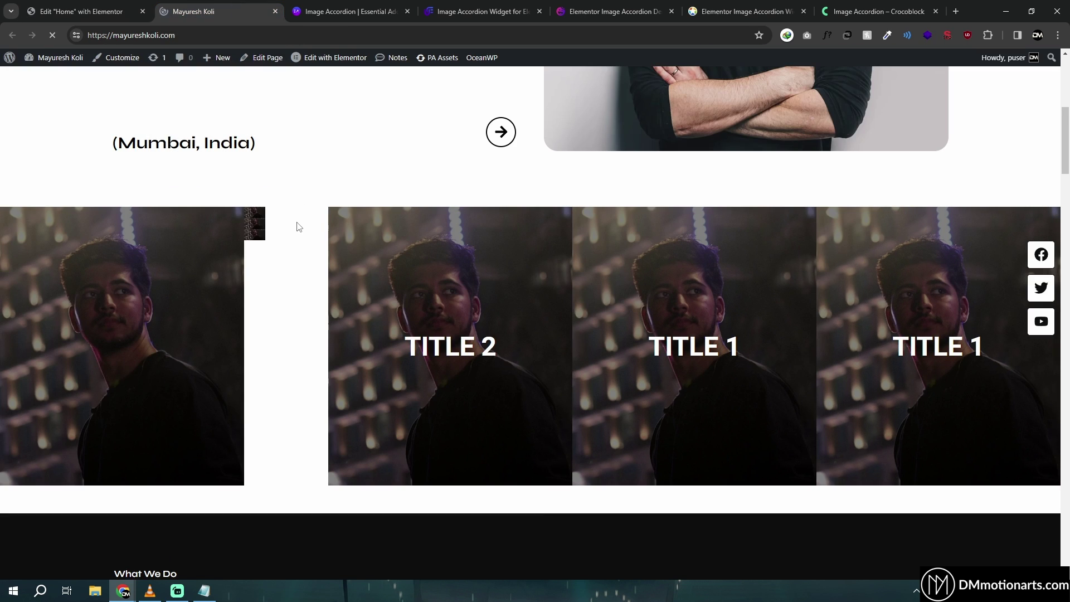
Delete the button from the first column and duplicate the TITLE 1 heading there.
click(106, 11)
key(Delete)
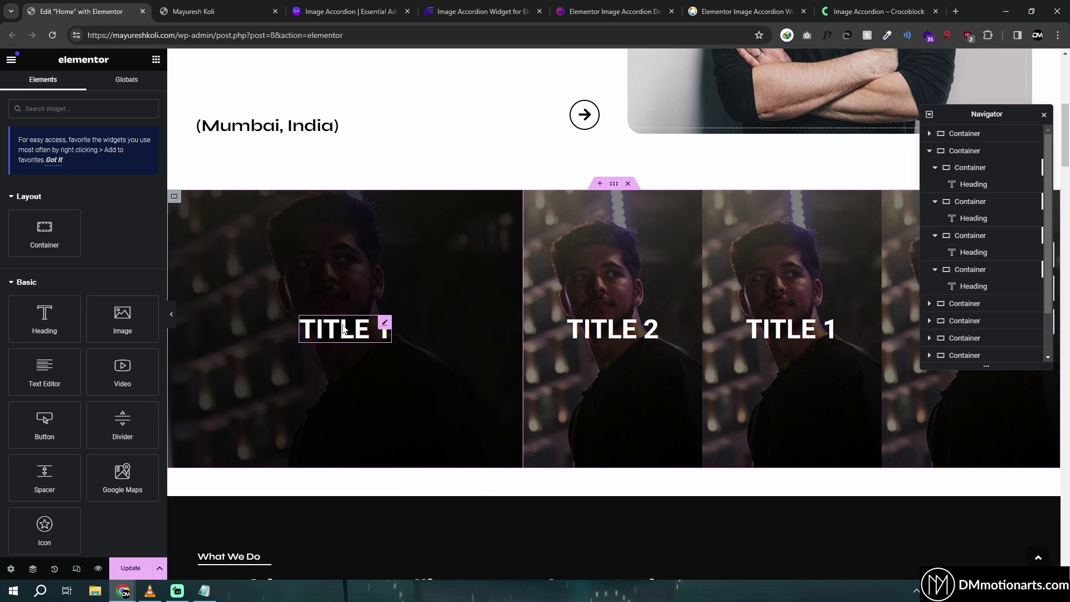
right_click(343, 329)
click(365, 262)
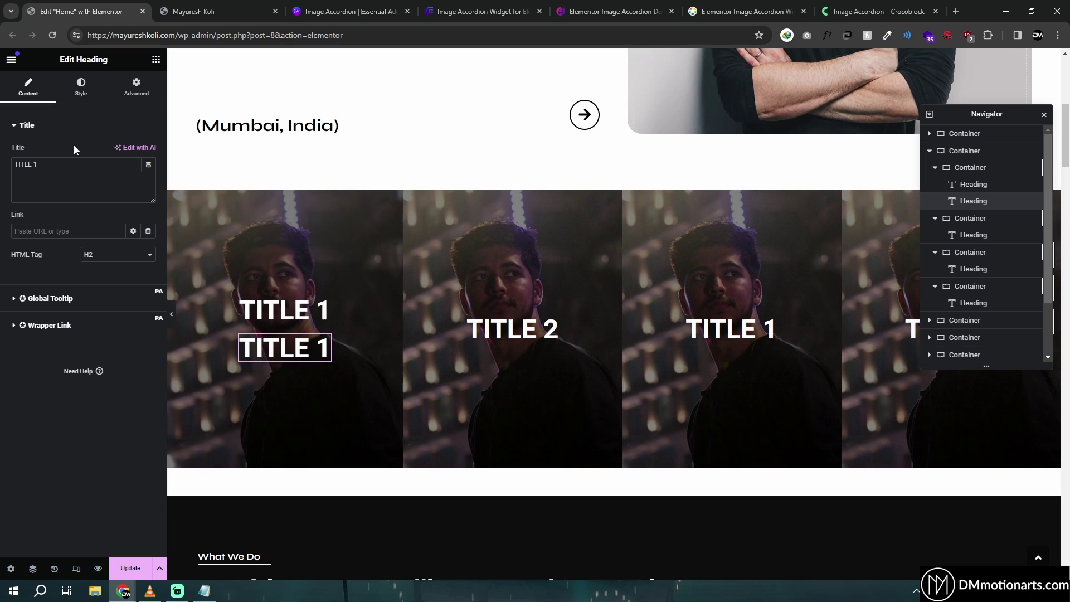
Give the duplicated TITLE 1 heading a light pink classic background and 20 px padding on all sides.
click(136, 87)
scroll(77, 325, down, 5)
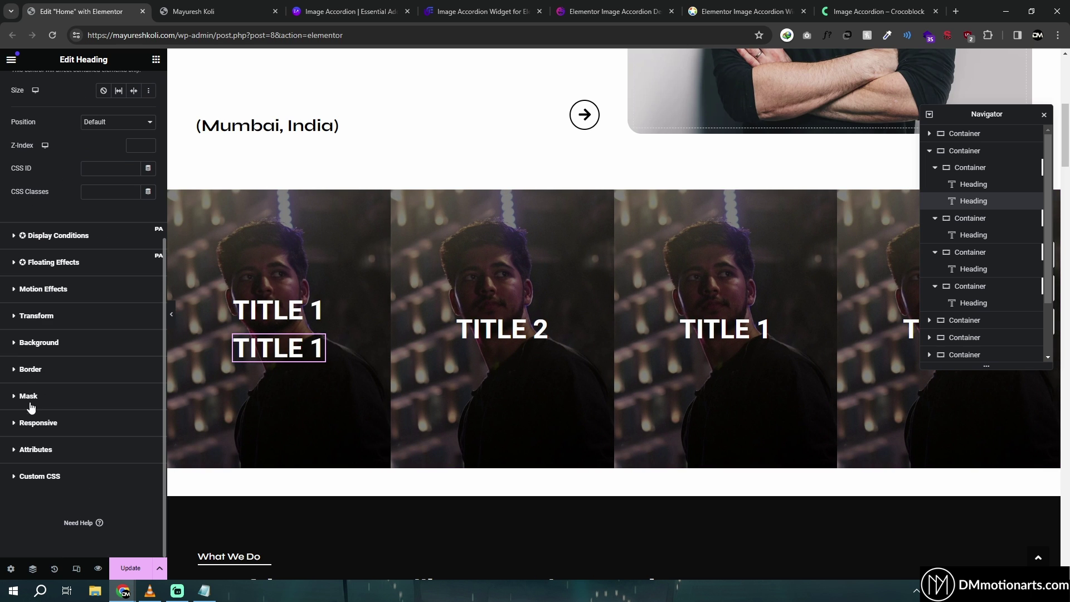
click(21, 352)
click(133, 309)
click(148, 331)
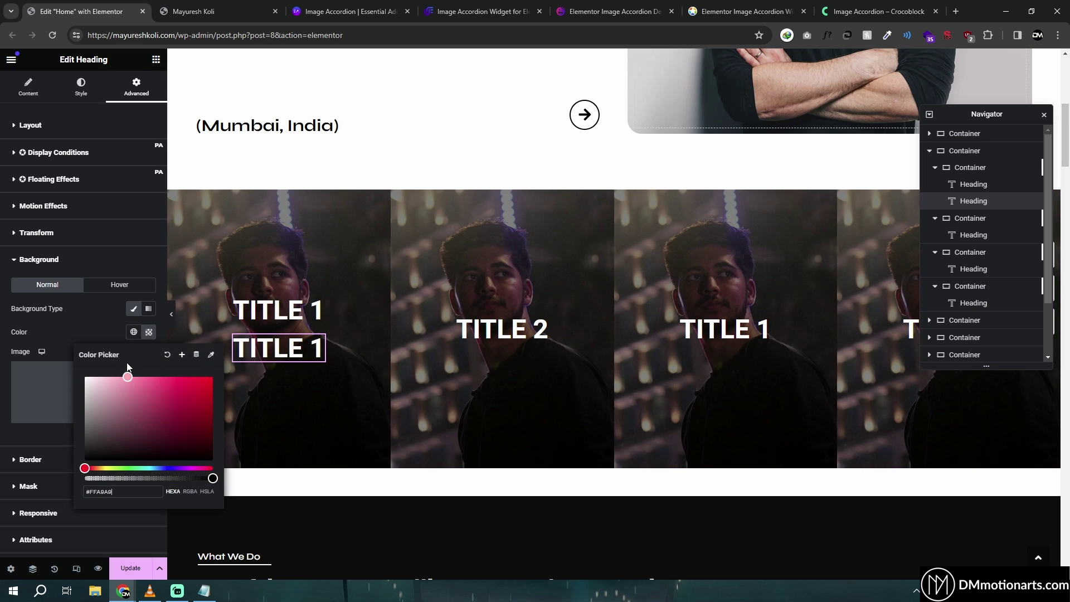
click(36, 114)
click(121, 207)
text(2)
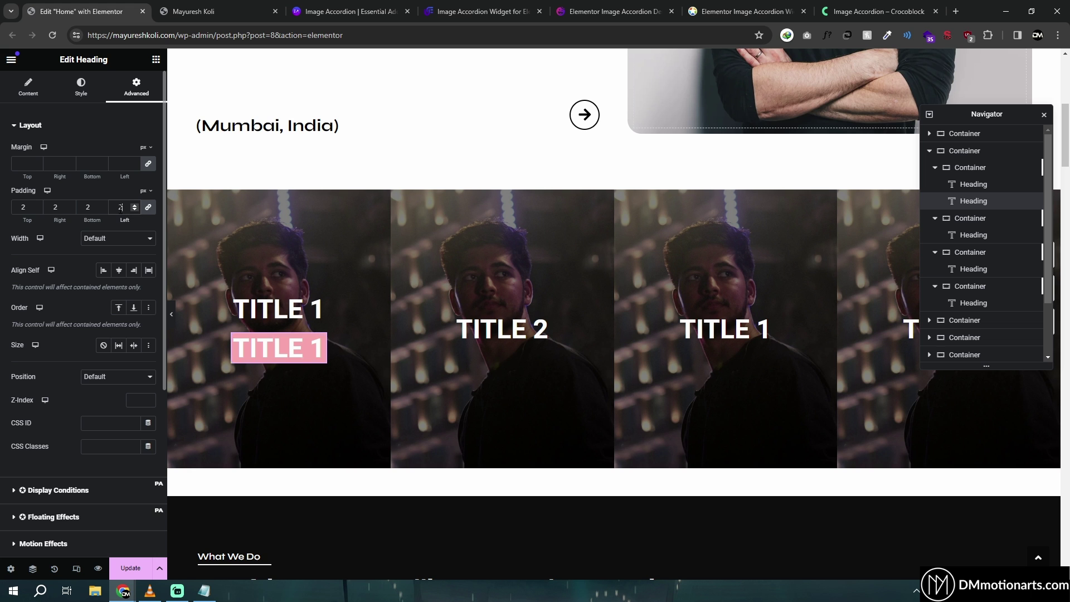
text(0)
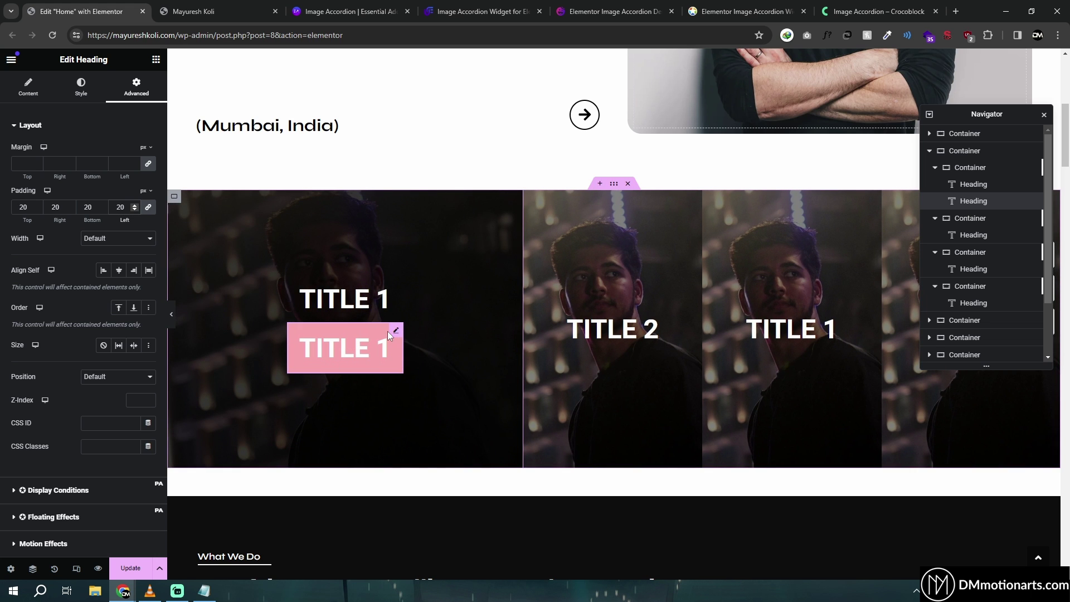
Delete the pink duplicate heading from the first column.
right_click(393, 337)
click(424, 481)
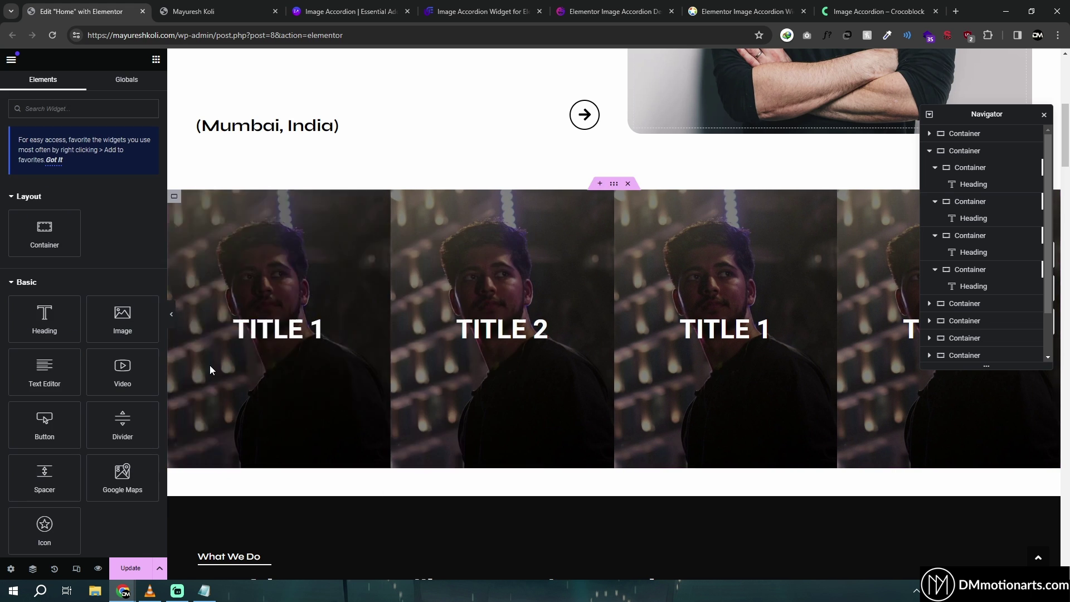
In tablet view, set the accordion container's direction to row and clear its minimum height override.
click(353, 140)
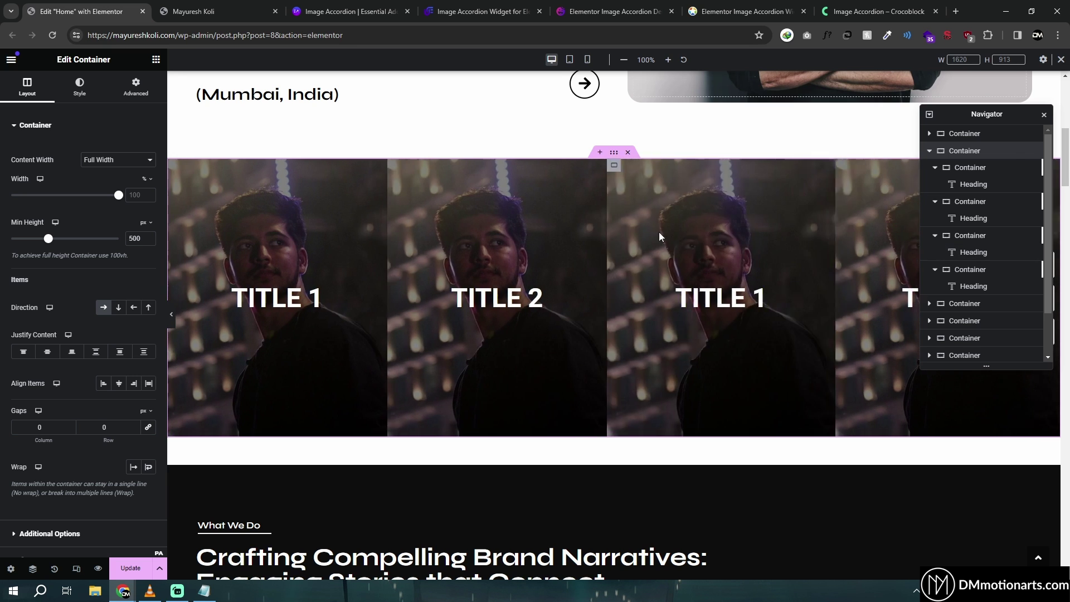
click(569, 60)
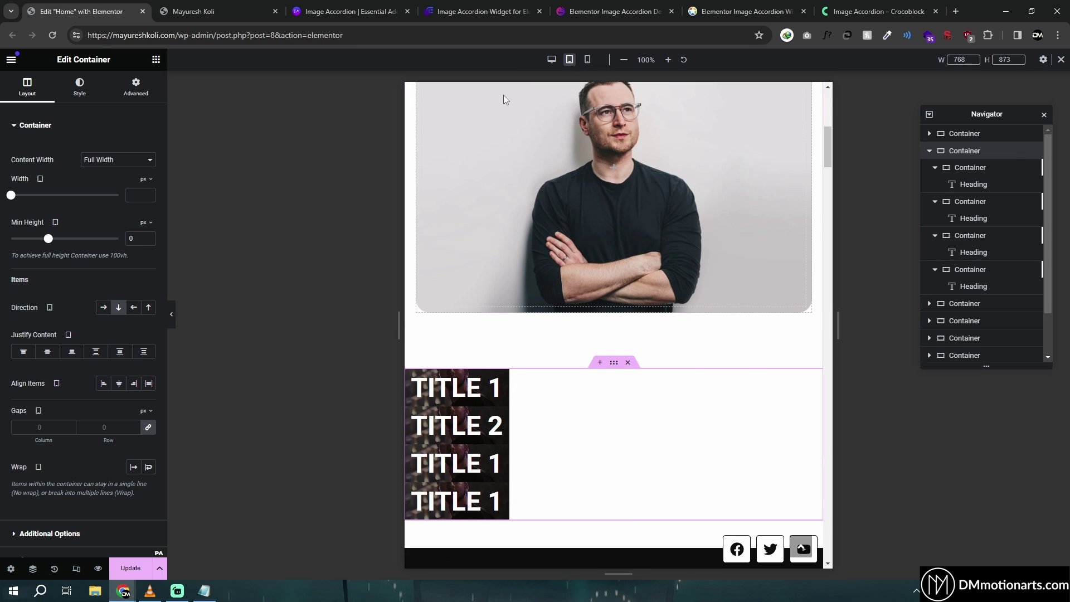
click(103, 307)
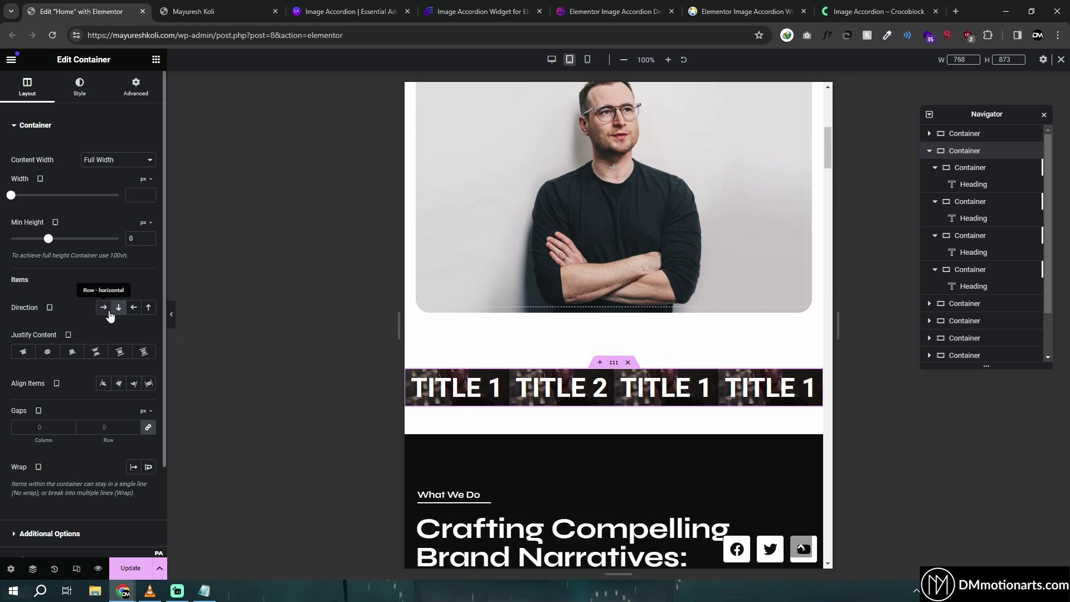
scroll(500, 268, down, 1)
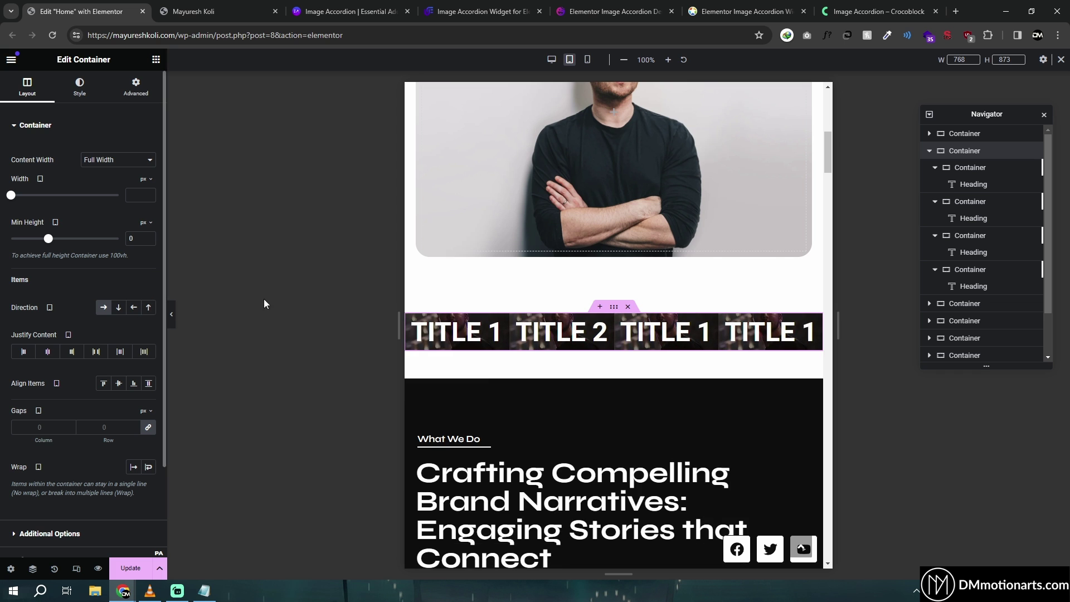
click(137, 239)
key(BackSpace)
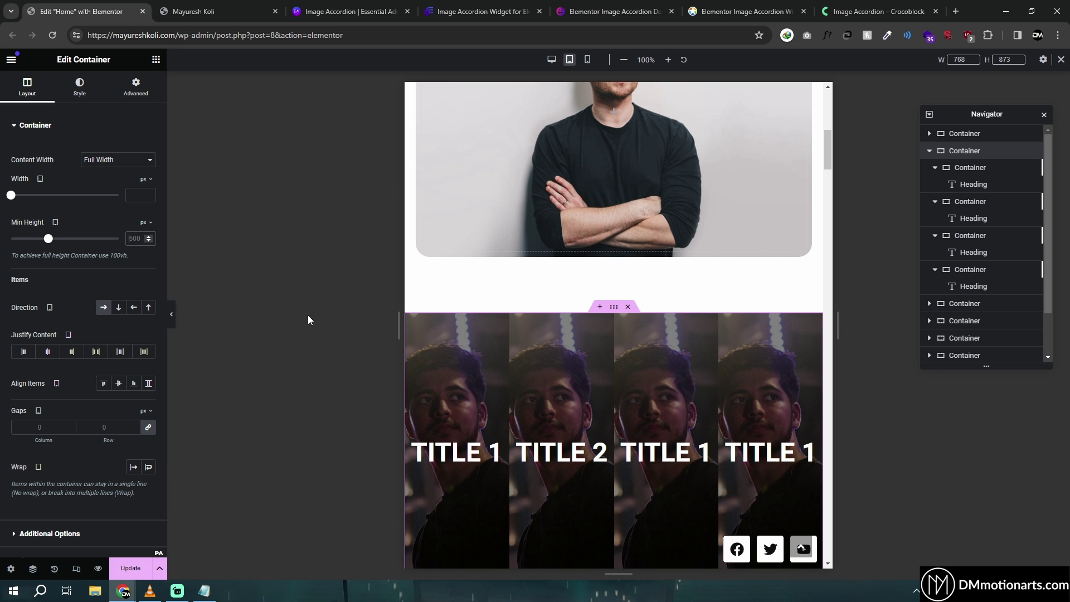
scroll(490, 275, down, 2)
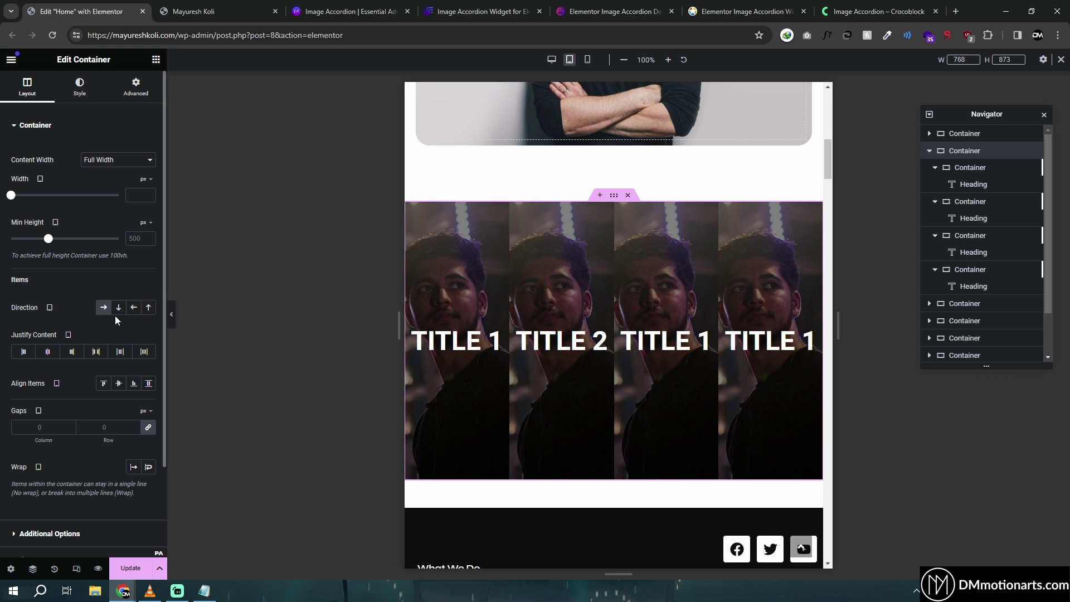
Compare the column and row directions for the accordion container in tablet view and choose column.
click(118, 307)
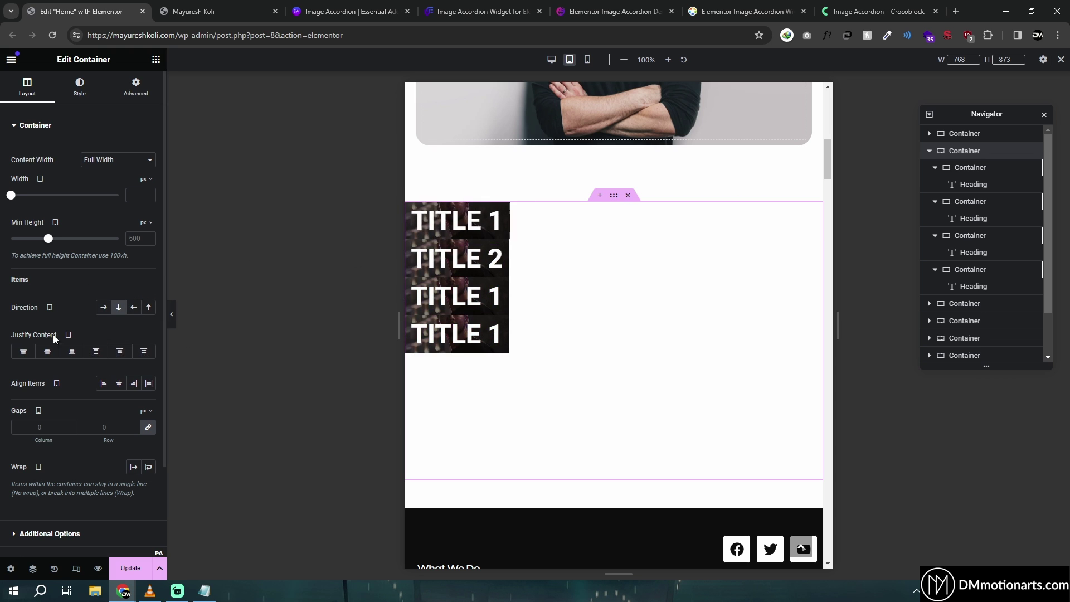
click(103, 307)
click(119, 307)
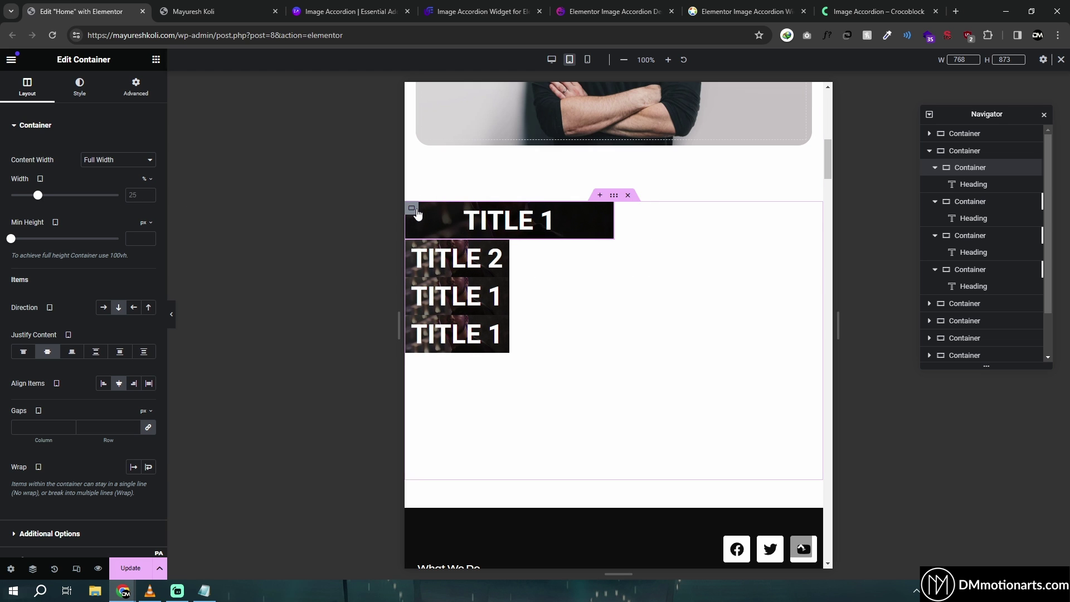
Set the first column's tablet width to 100% and review the .service1 rules in its custom CSS.
drag(34, 196, 119, 195)
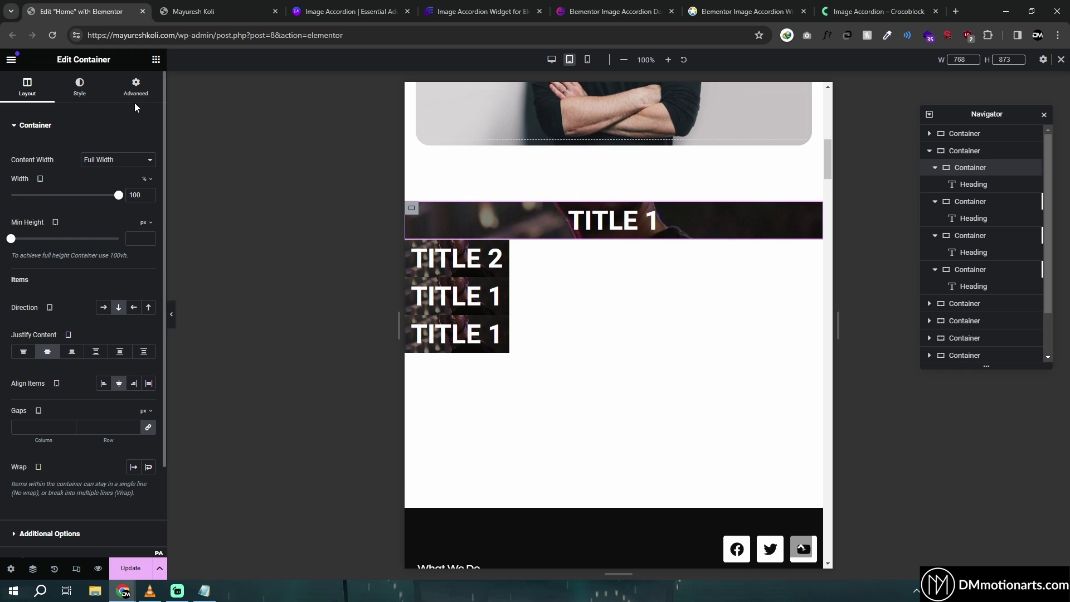
click(135, 87)
click(39, 476)
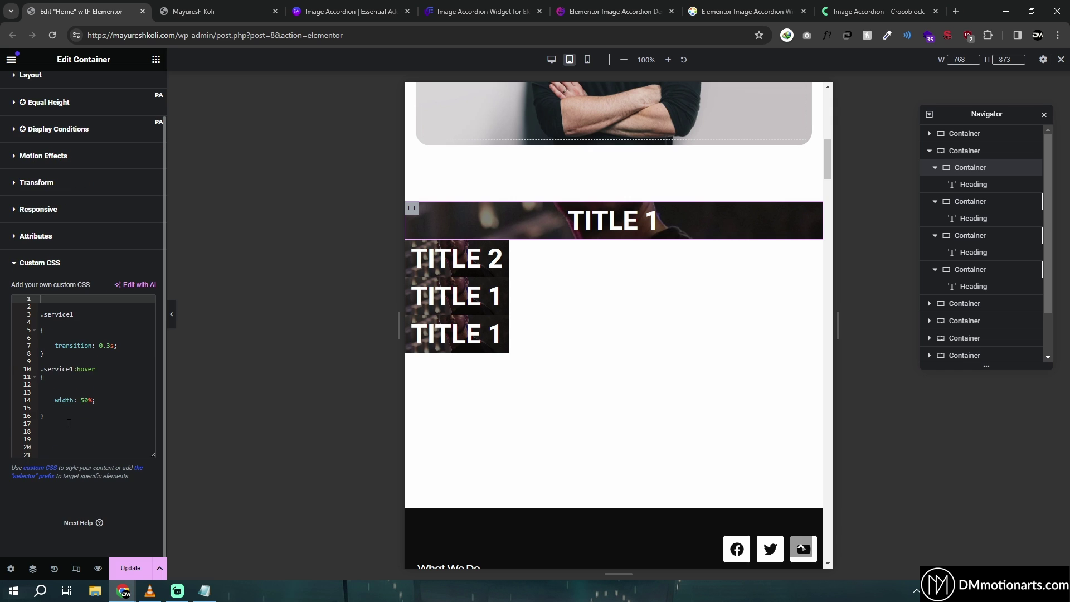
drag(44, 416, 42, 306)
click(41, 307)
click(120, 400)
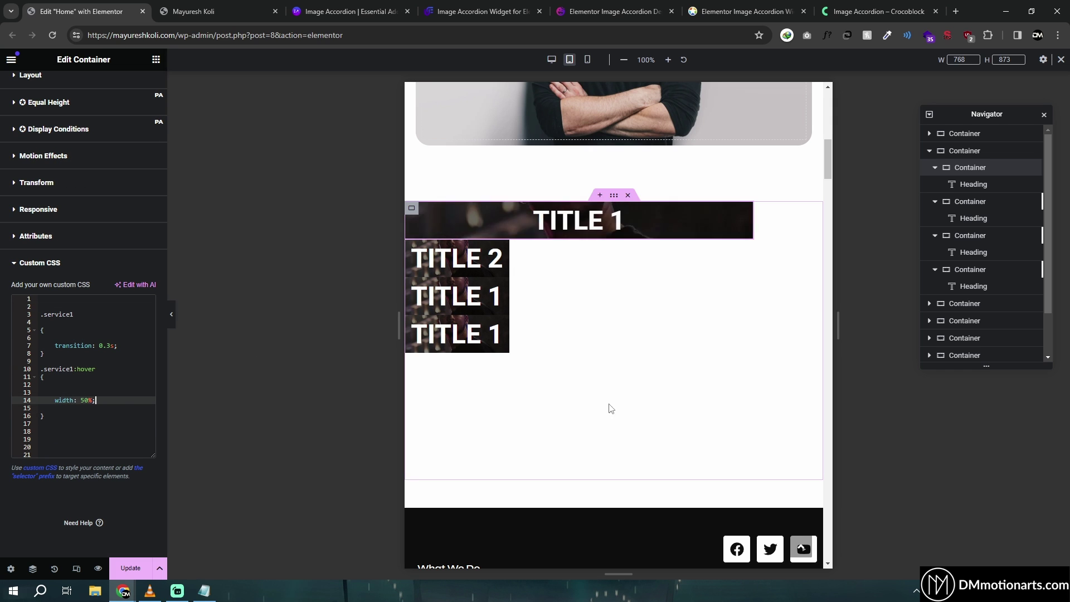
Clear the first column's tablet width override.
scroll(118, 197, up, 3)
click(27, 88)
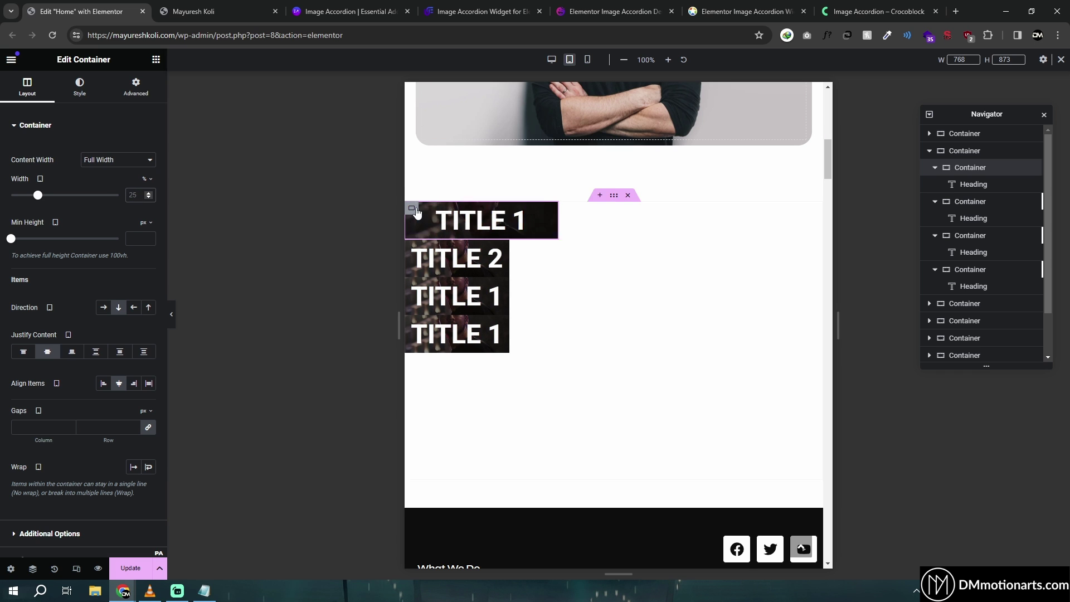
Open the first column's custom CSS and adjust the blank lines above the .service1 rule.
click(135, 88)
scroll(55, 362, down, 5)
click(25, 476)
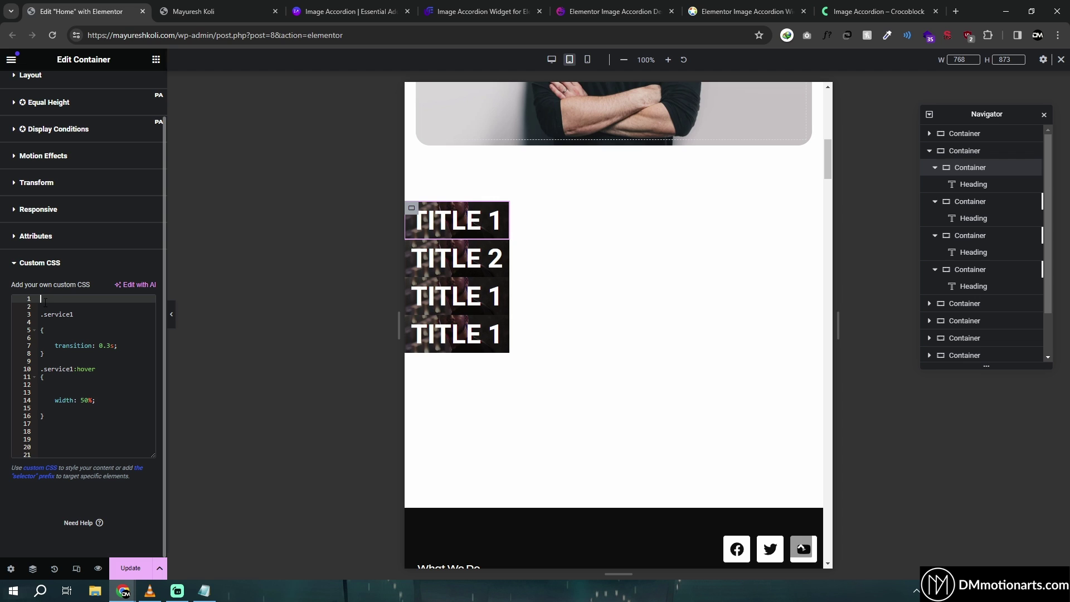
key(Delete)
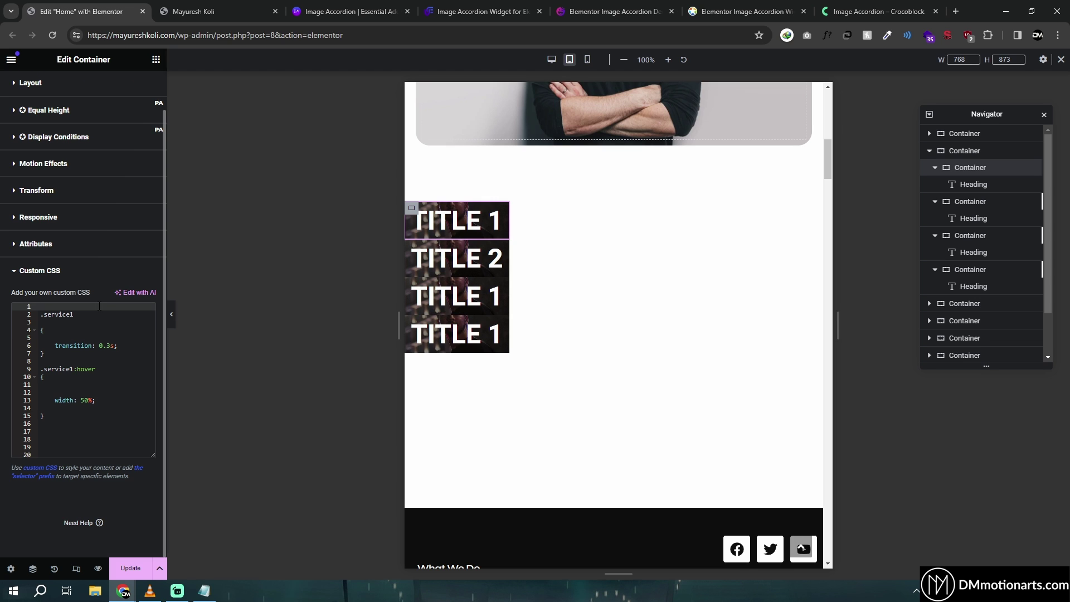
mouse_move(40, 320)
mouse_down()
mouse_move(56, 431)
mouse_move(38, 318)
mouse_up()
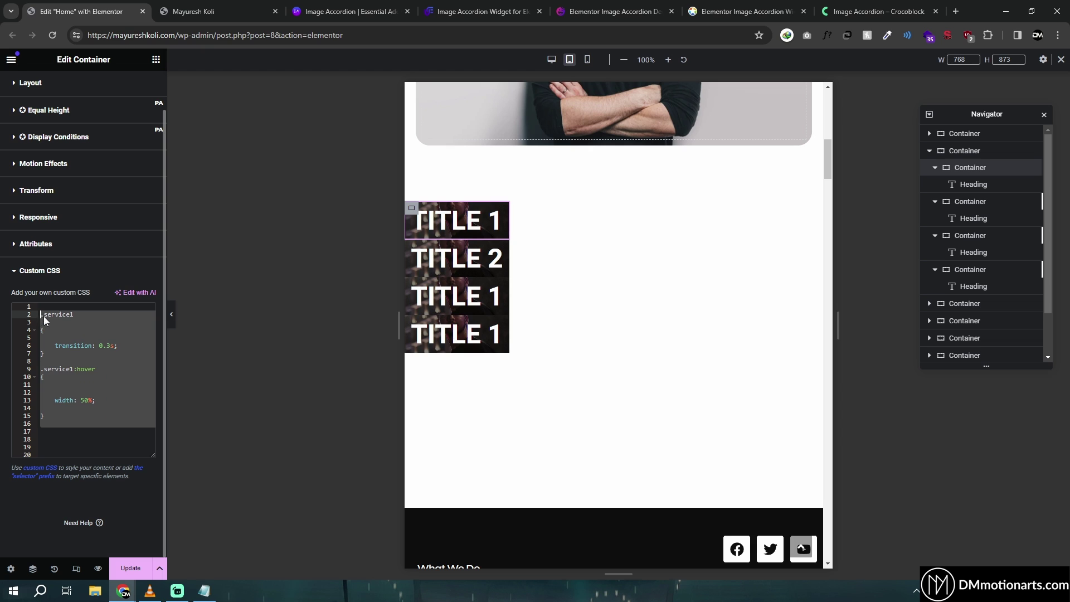
click(44, 316)
click(52, 305)
key(Return)
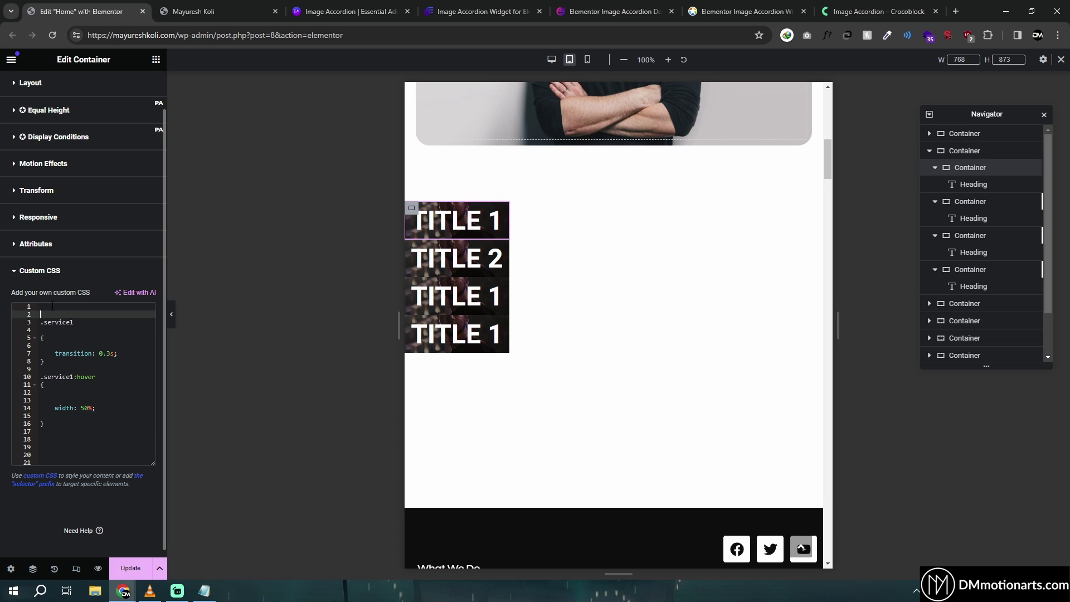
click(204, 590)
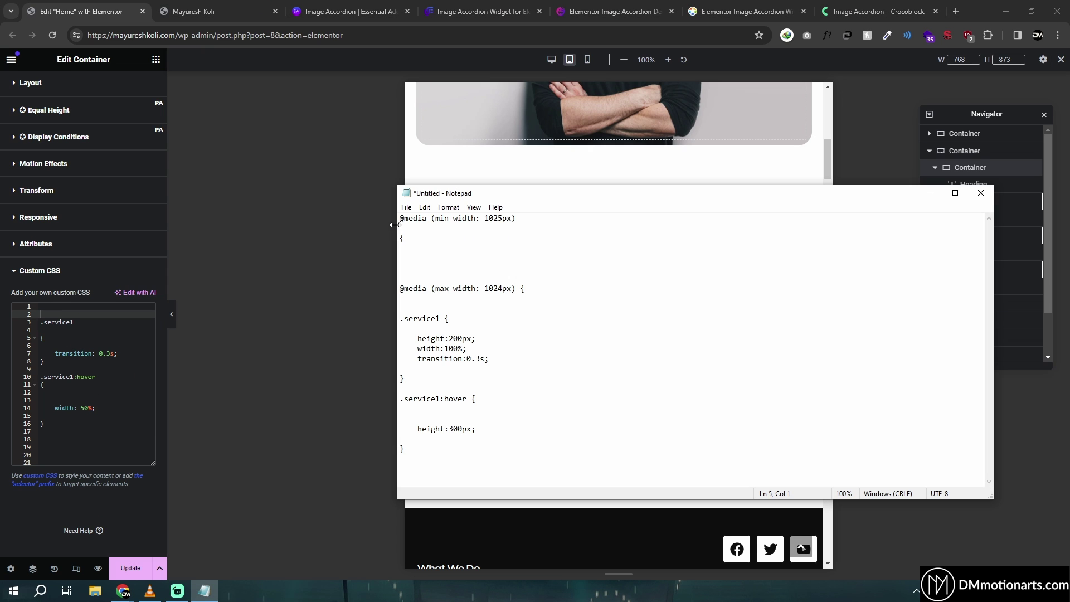
drag(400, 219, 528, 219)
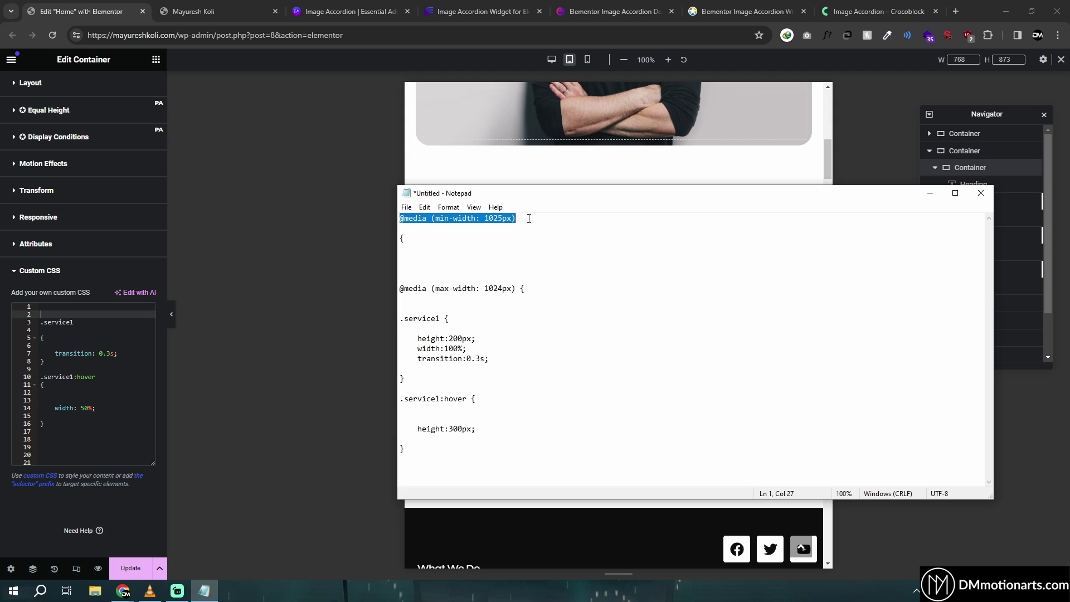
click(528, 217)
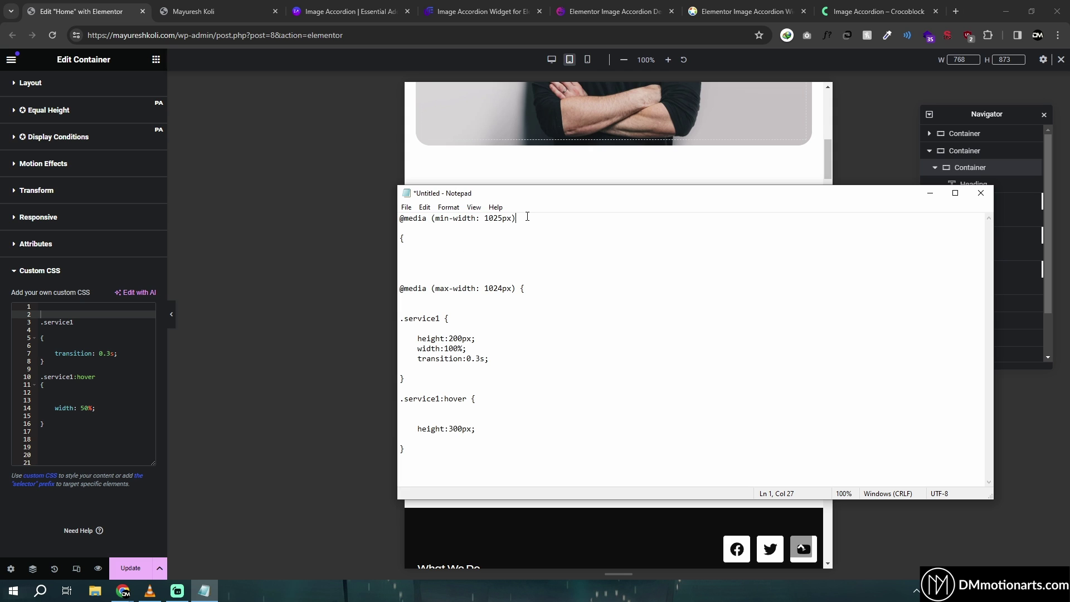
shift+click(402, 218)
key(ctrl+c)
click(70, 307)
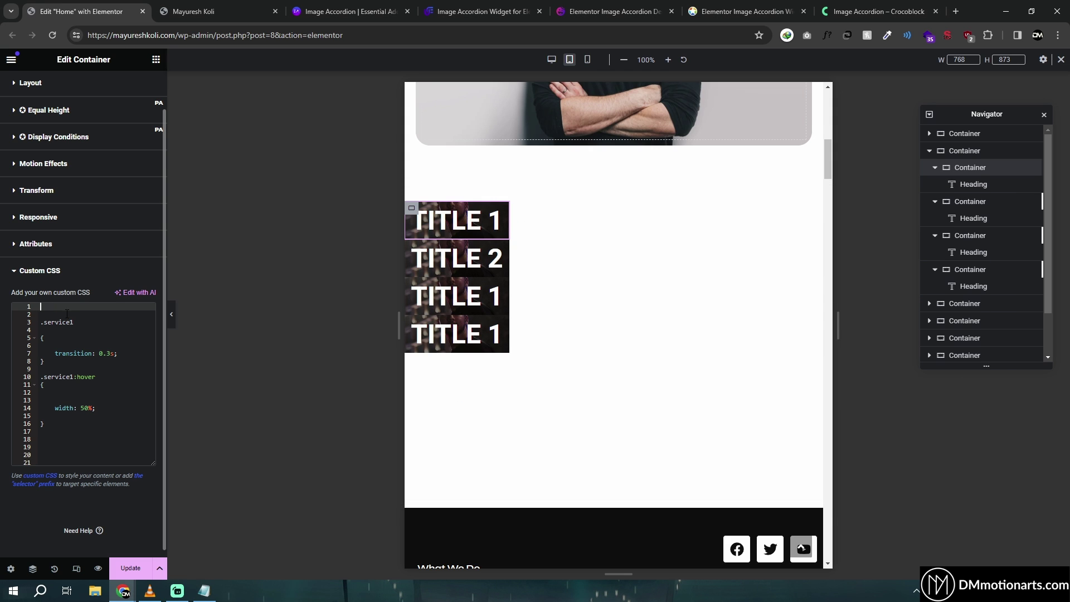
key(ctrl+v)
key(Return)
key(Return)
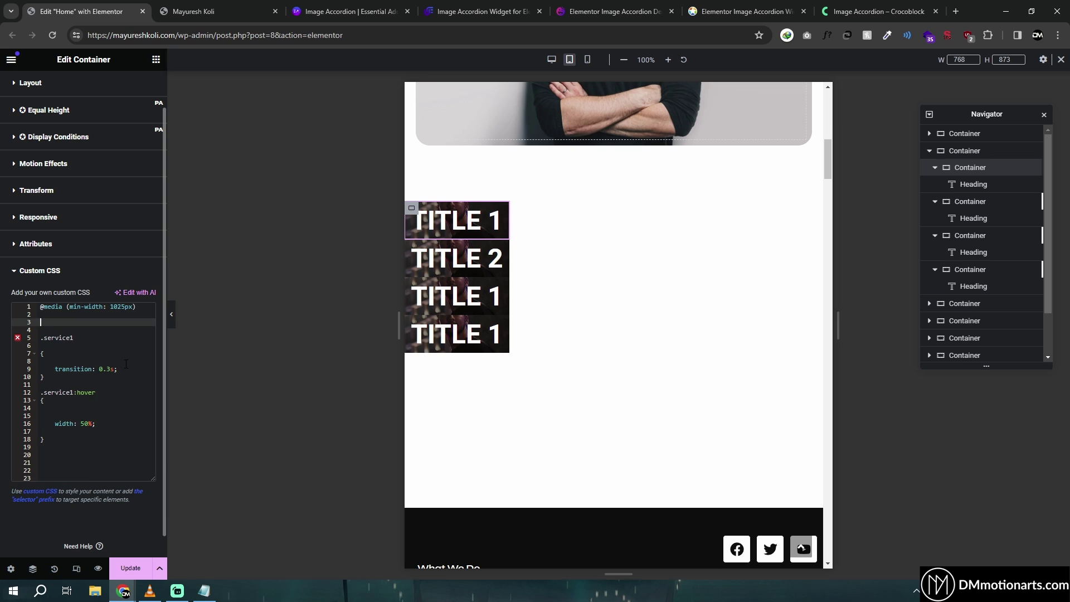
click(61, 456)
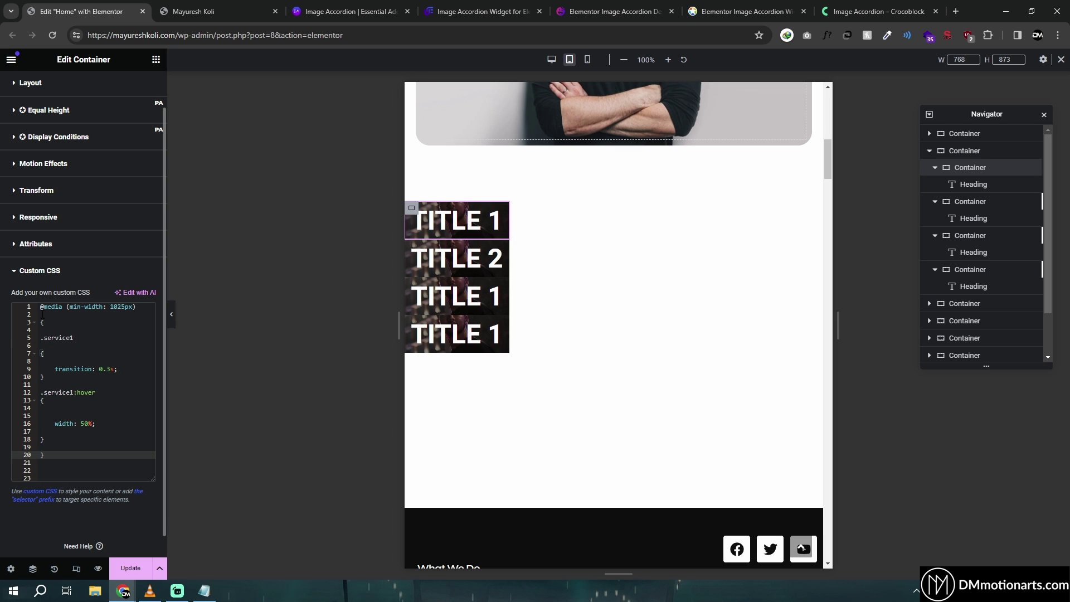
drag(43, 314, 41, 447)
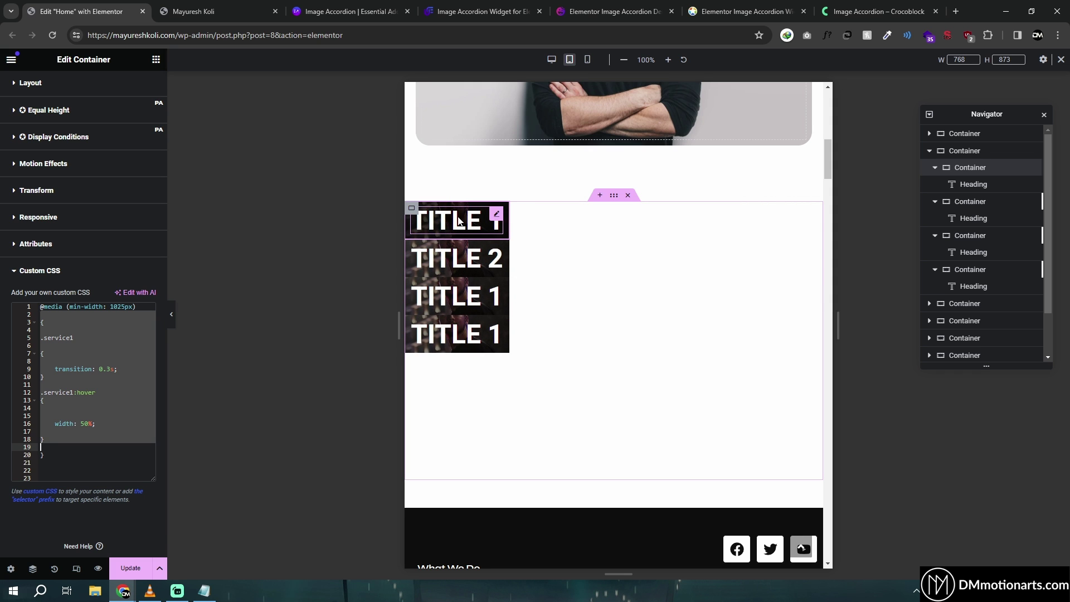
drag(44, 455, 40, 313)
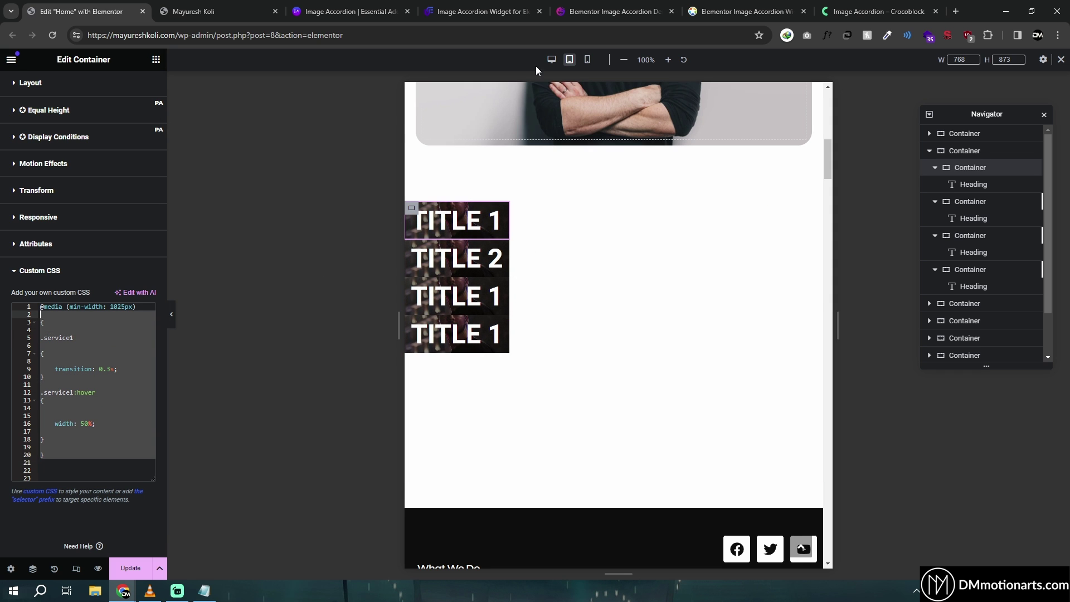
Compare the accordion's layout in the desktop preview with the tablet portrait preview.
click(550, 60)
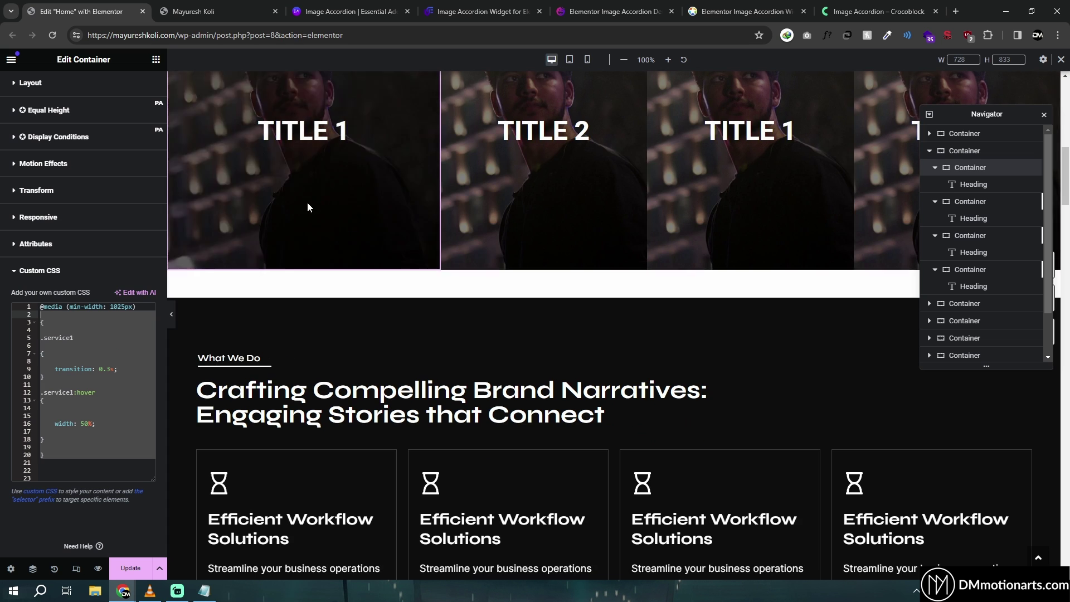
scroll(560, 92, up, 3)
scroll(560, 91, up, 1)
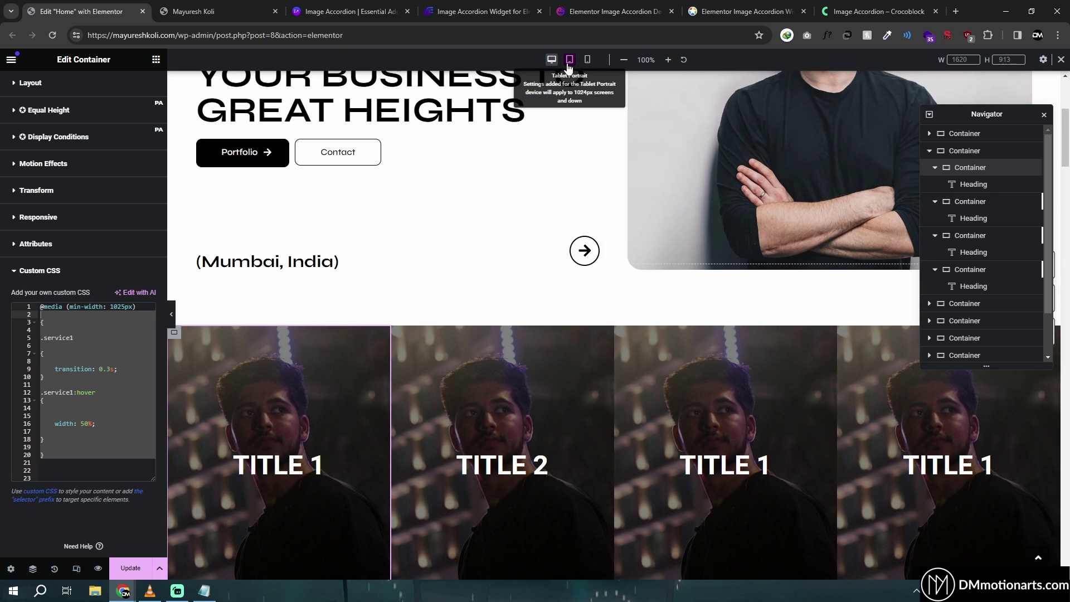
click(569, 59)
scroll(533, 301, down, 4)
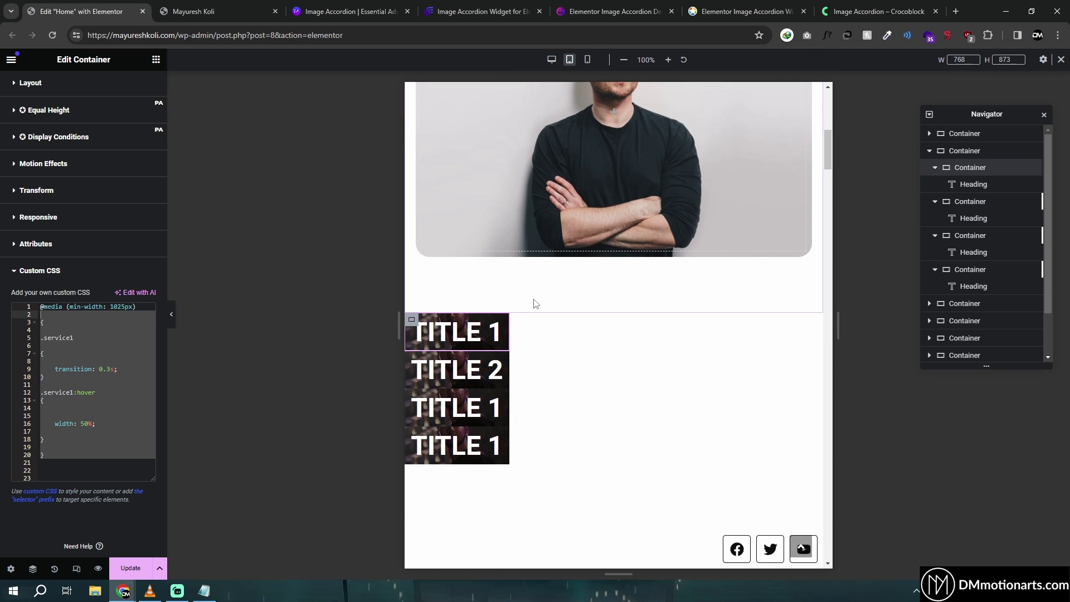
Add two blank lines after the closing brace of the min-width: 1025px block and check its opening and closing braces.
click(93, 454)
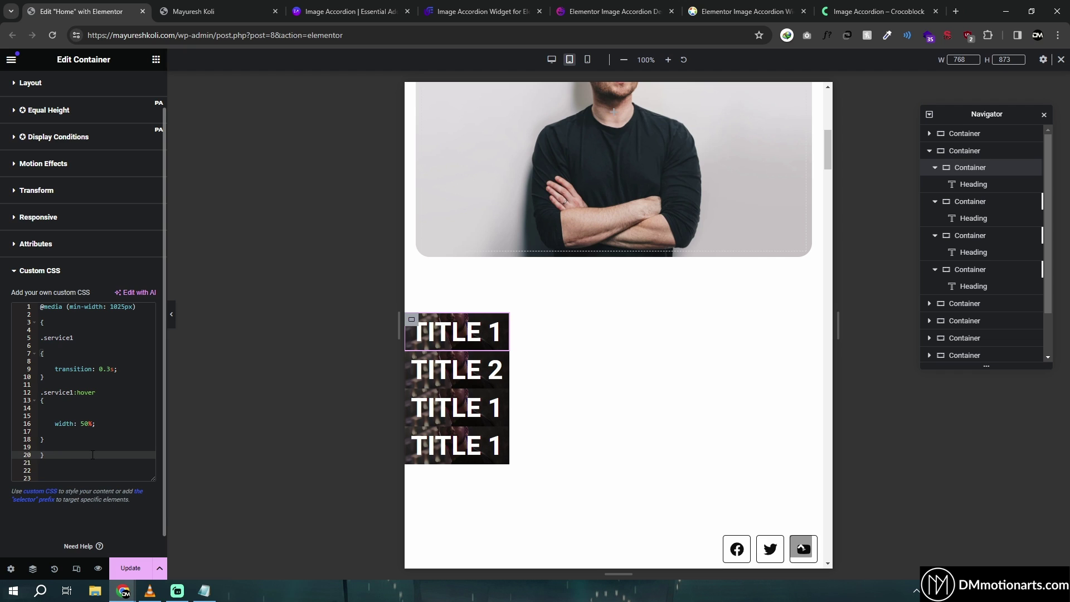
key(Return)
key(Return)
scroll(70, 408, down, 1)
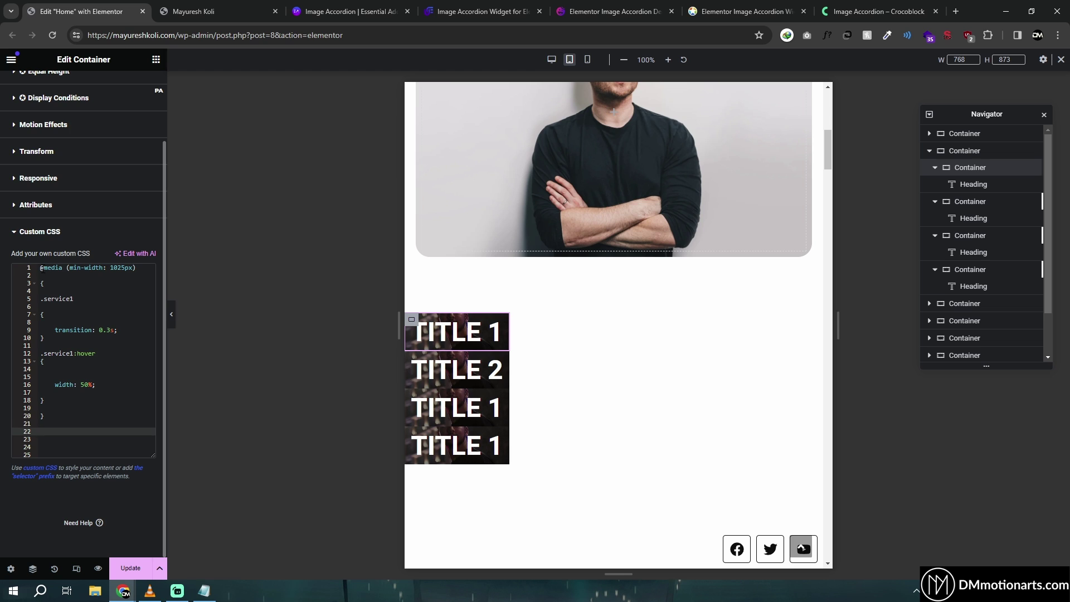
mouse_move(40, 267)
mouse_down()
mouse_move(103, 411)
mouse_move(40, 267)
mouse_up()
click(103, 411)
click(45, 283)
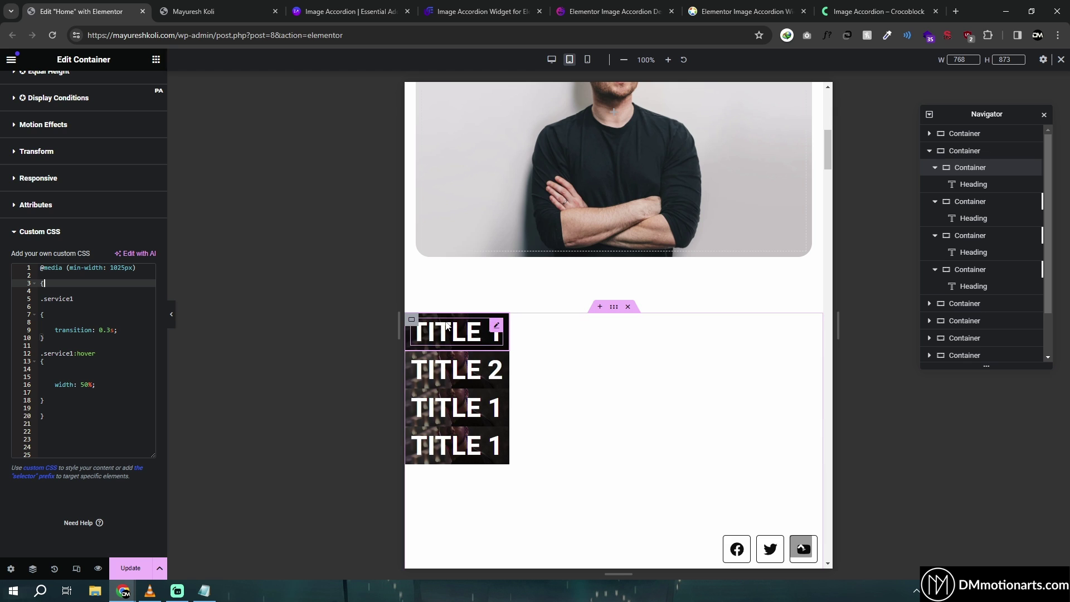
click(412, 328)
click(28, 88)
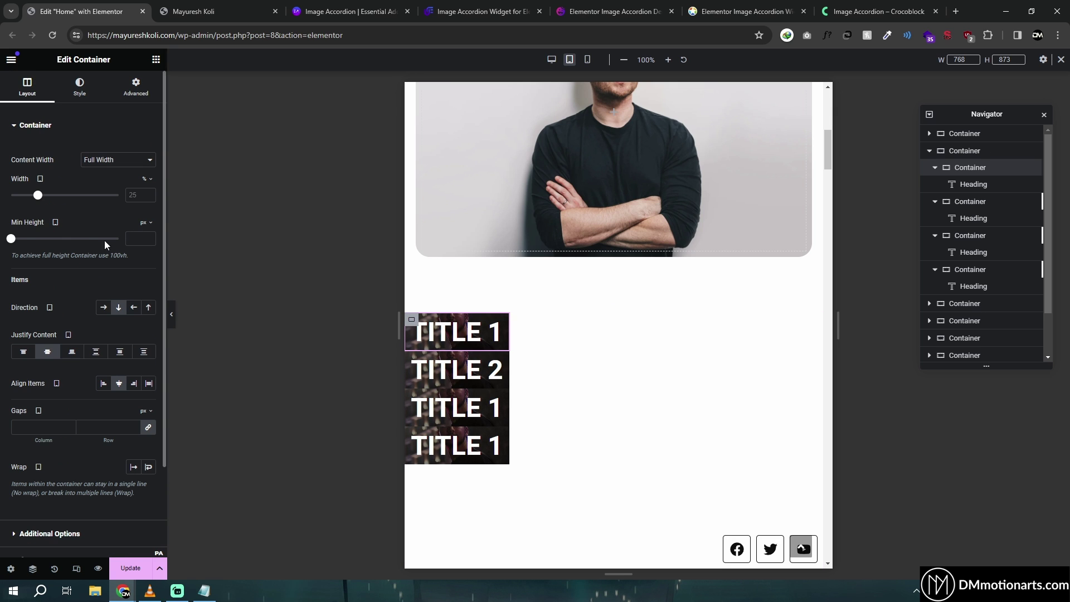
drag(37, 196, 50, 195)
key(BackSpace)
key(BackSpace)
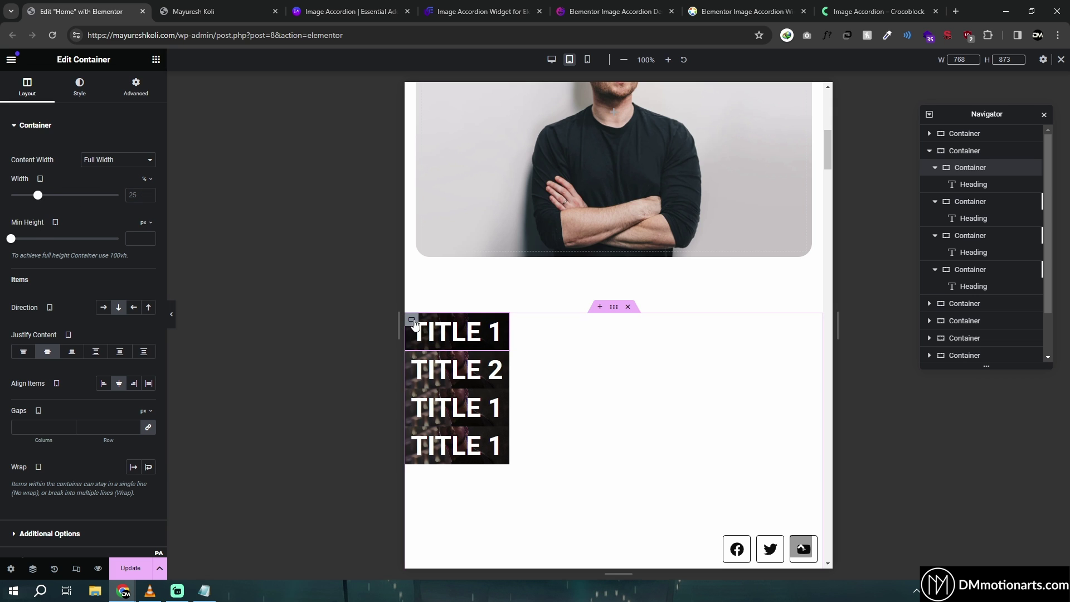
click(135, 86)
scroll(21, 468, down, 5)
click(22, 471)
scroll(55, 390, down, 5)
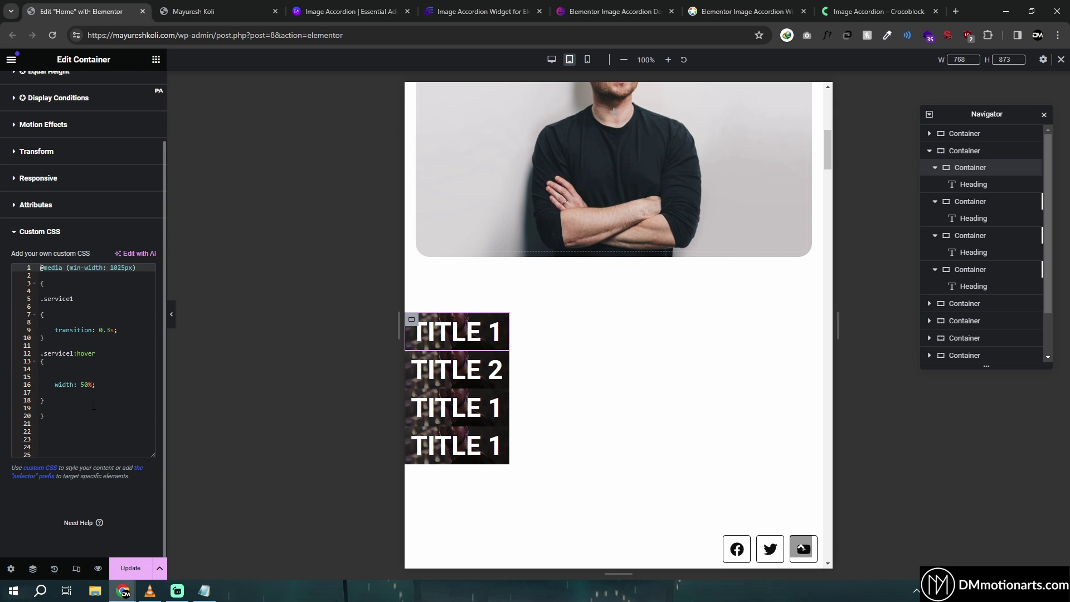
click(100, 442)
key(Return)
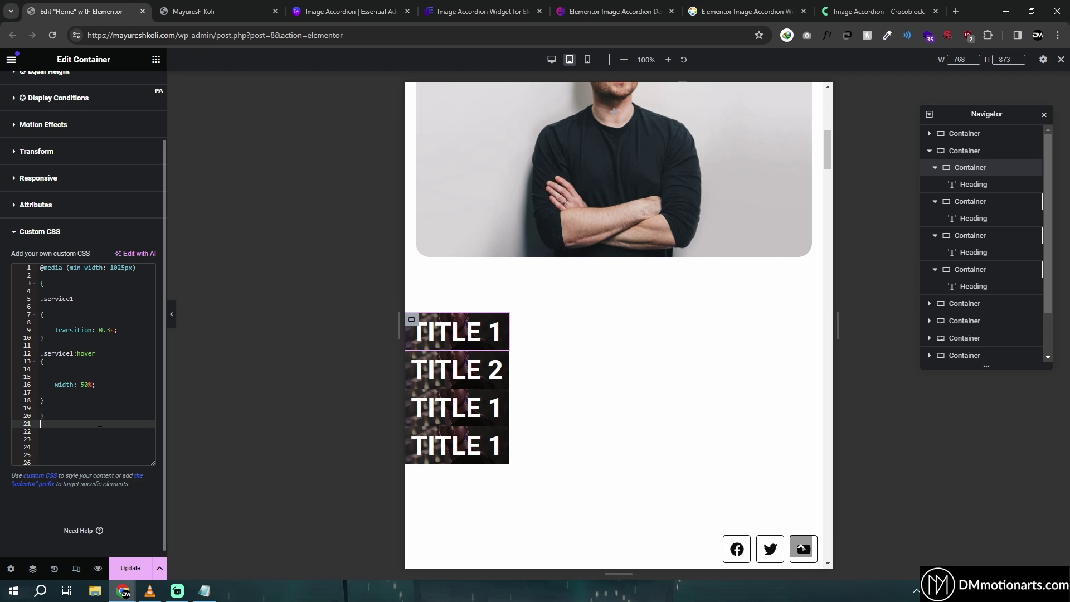
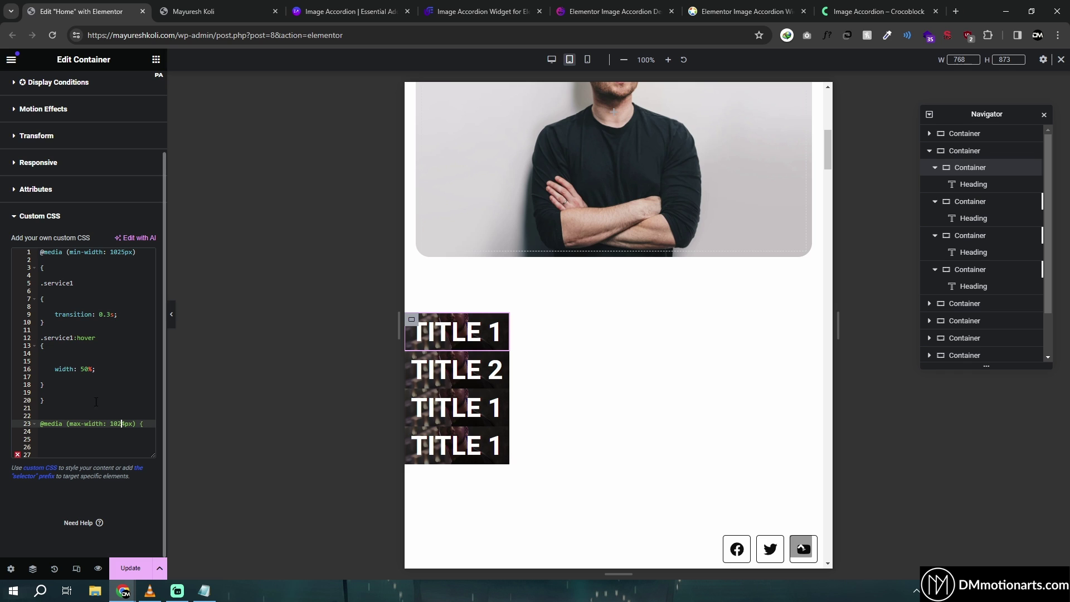
click(204, 590)
click(439, 300)
drag(402, 322, 479, 461)
click(492, 453)
Copy the .service1 and .service1:hover rules into the max-width: 1024px block and end it with a closing brace.
drag(42, 289, 44, 384)
key(ctrl+c)
click(76, 439)
key(ctrl+v)
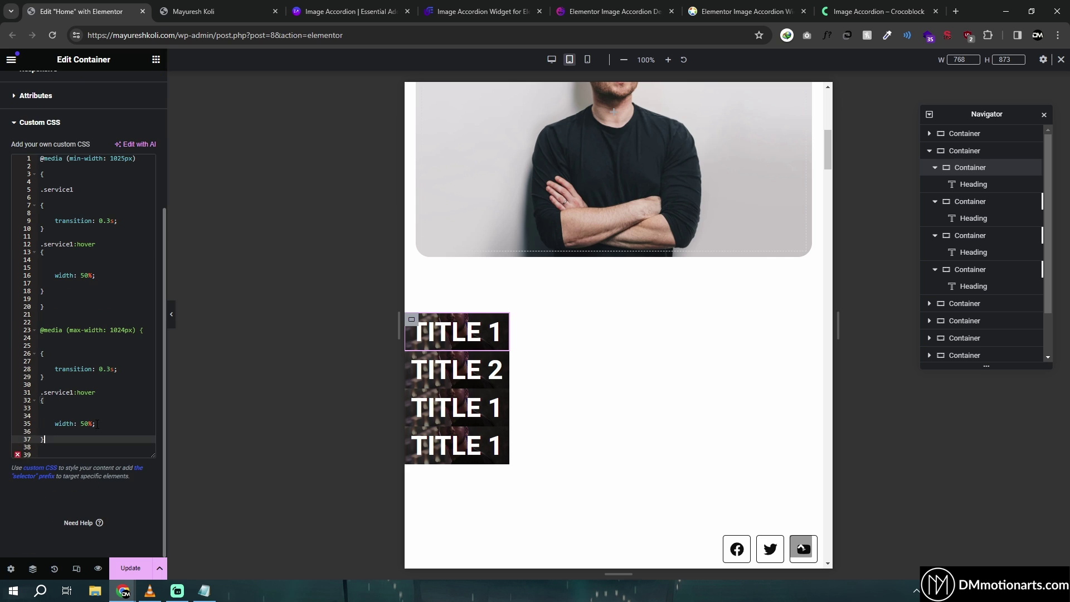
text(})
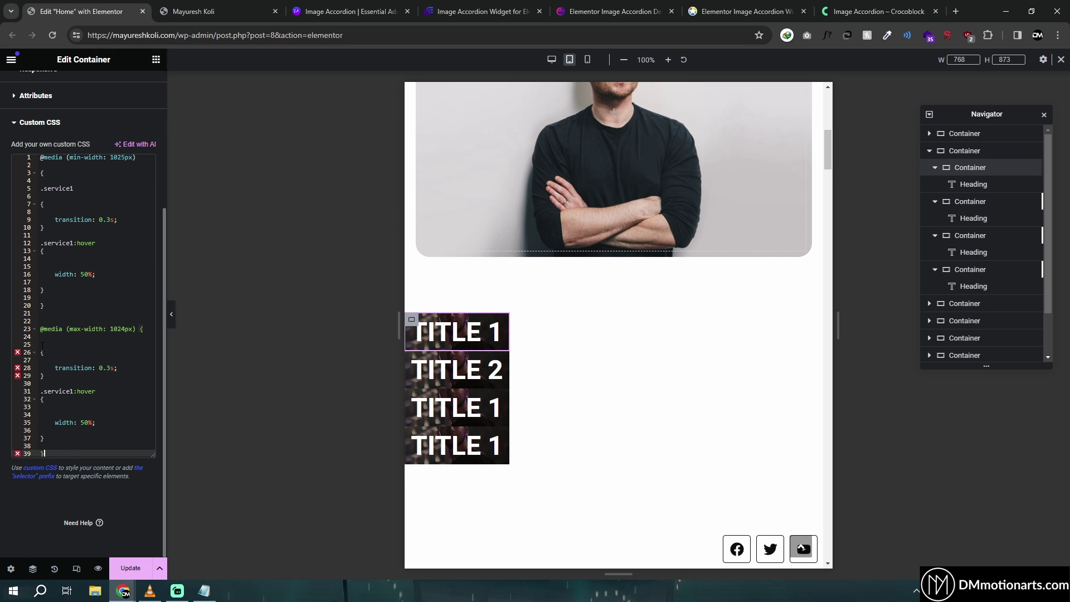
drag(56, 188, 104, 290)
key(ctrl+c)
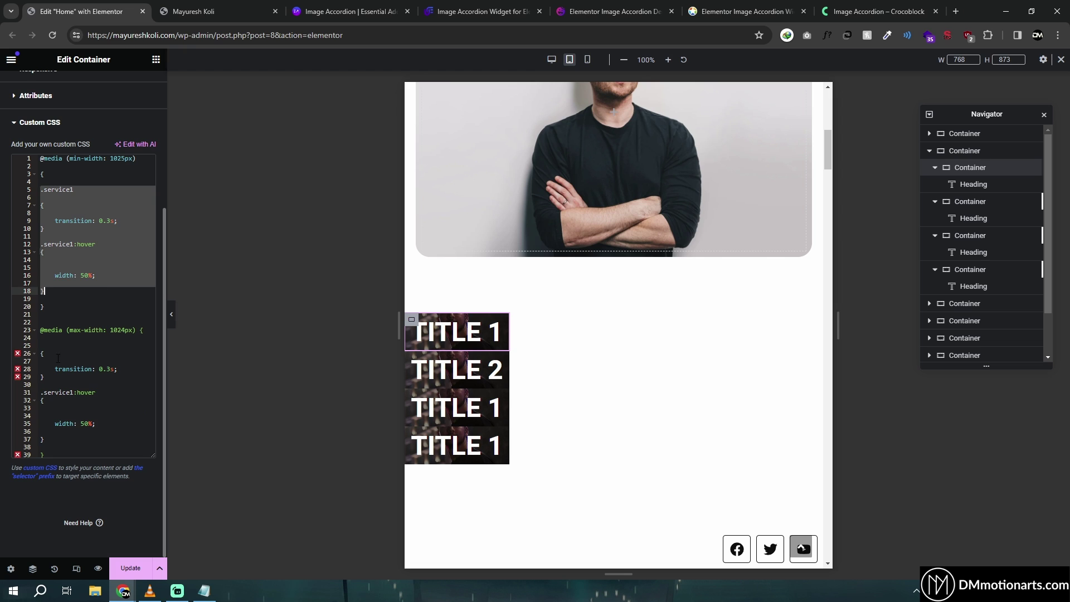
drag(40, 354, 104, 437)
key(ctrl+v)
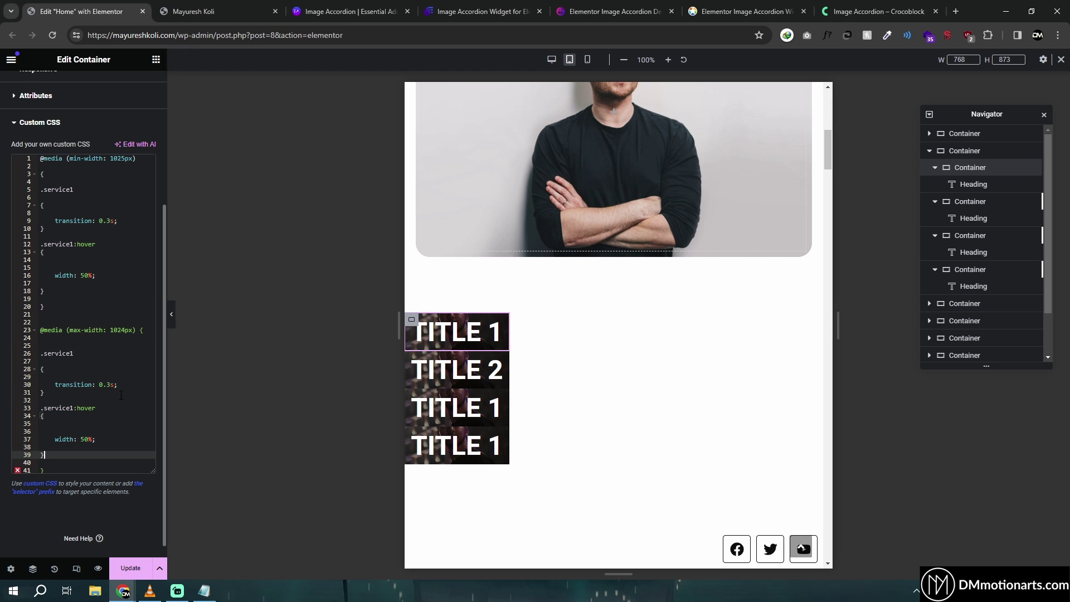
scroll(104, 333, down, 1)
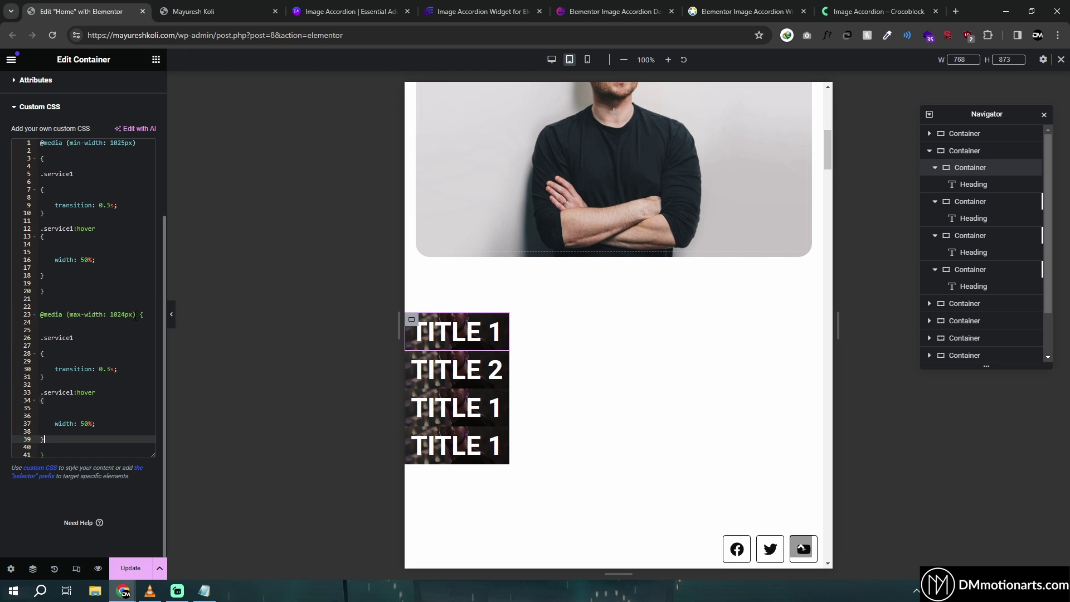
mouse_move(446, 336)
mouse_move(485, 342)
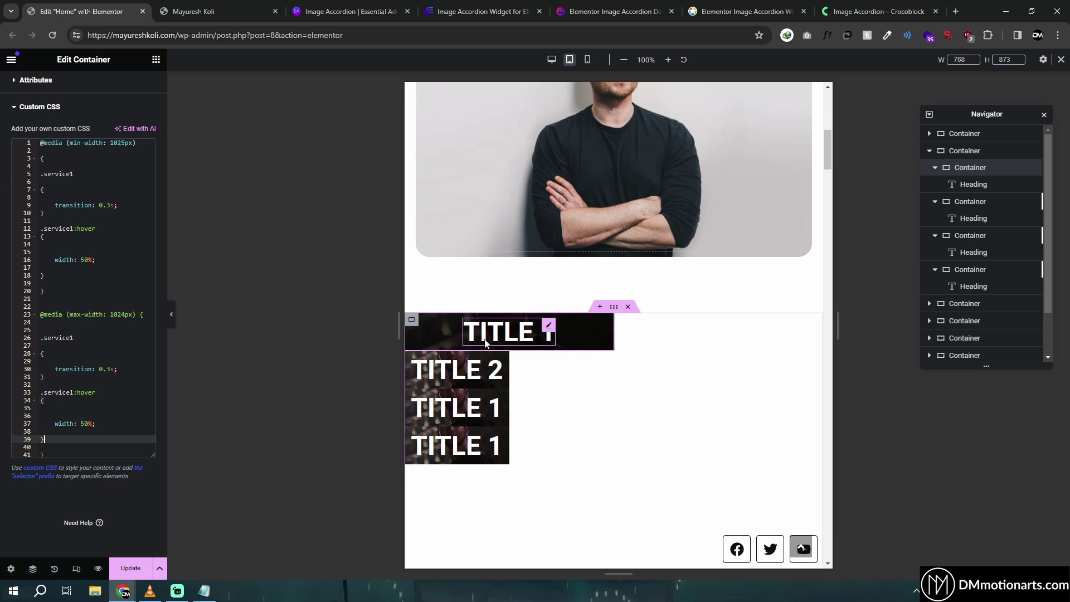
Add width:100%; to the .service1 rule inside the max-width: 1024px block.
click(93, 361)
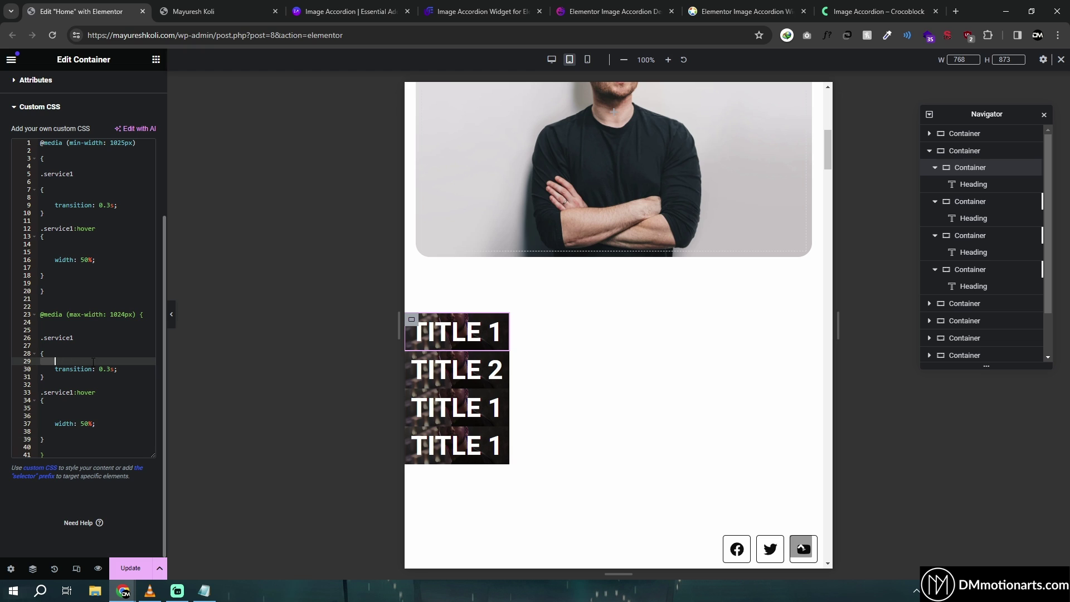
text(witdh)
text(w)
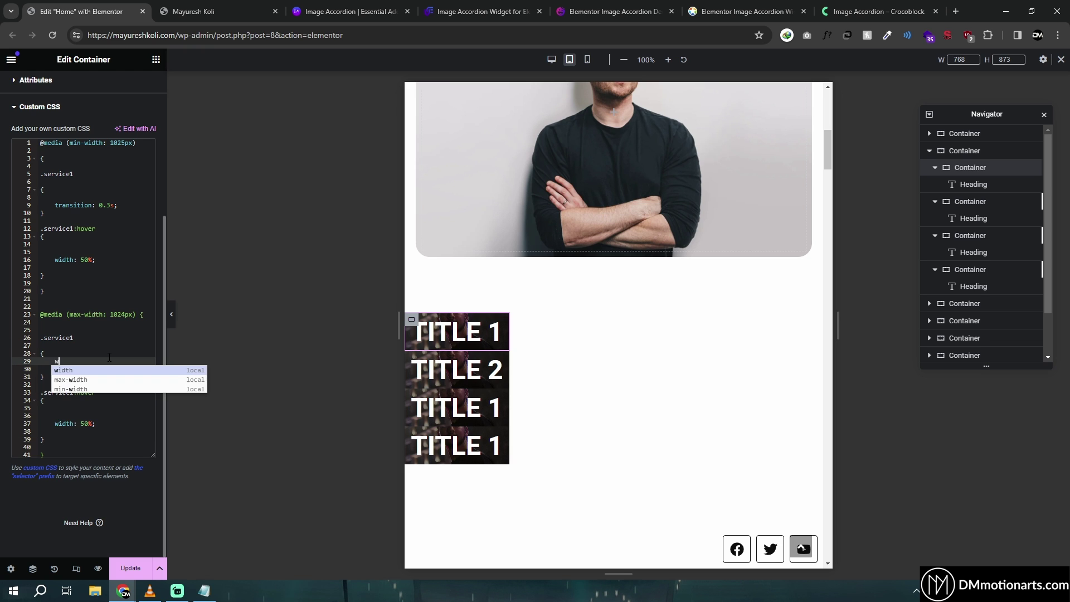
text(idth:)
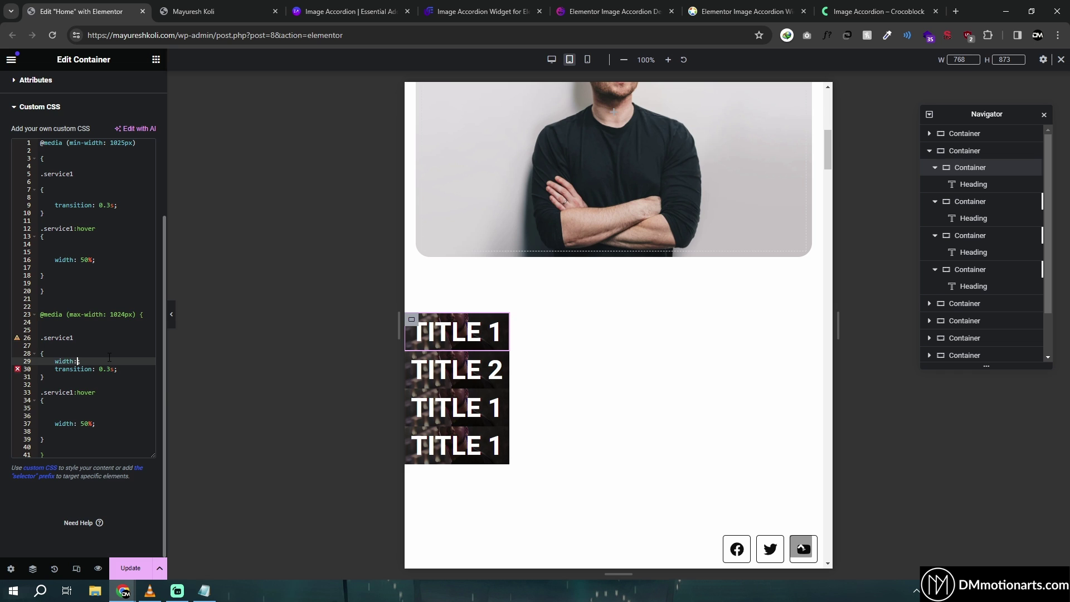
text(100%;)
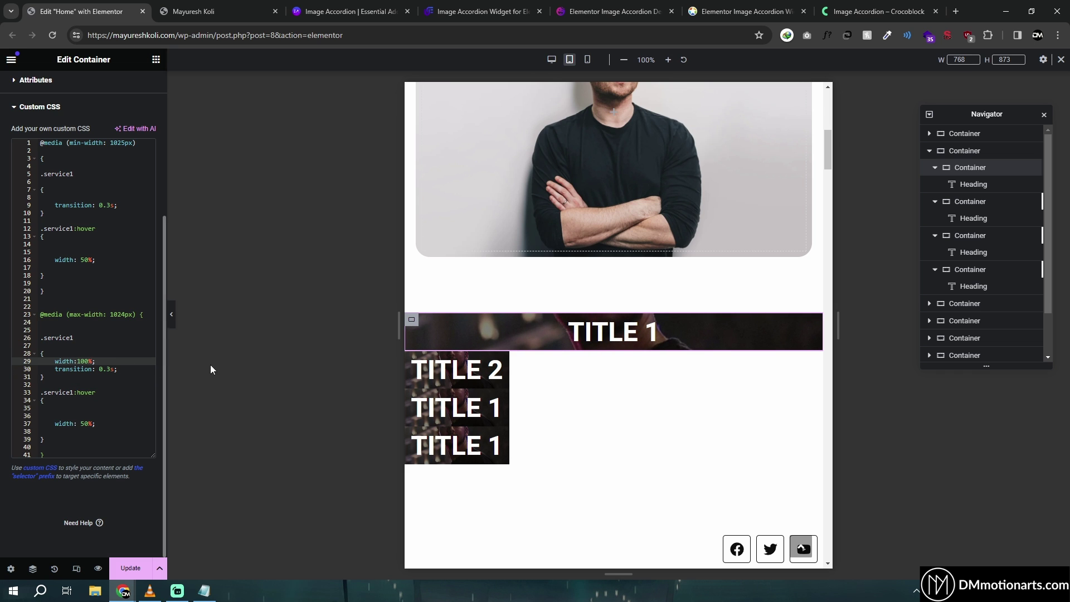
click(411, 359)
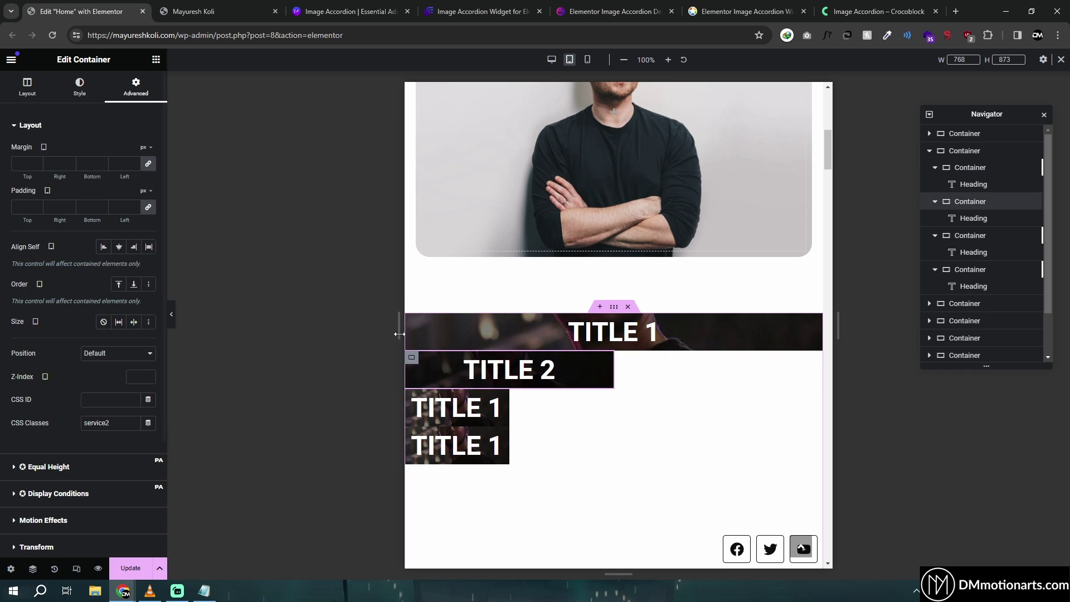
click(28, 87)
drag(12, 195, 137, 208)
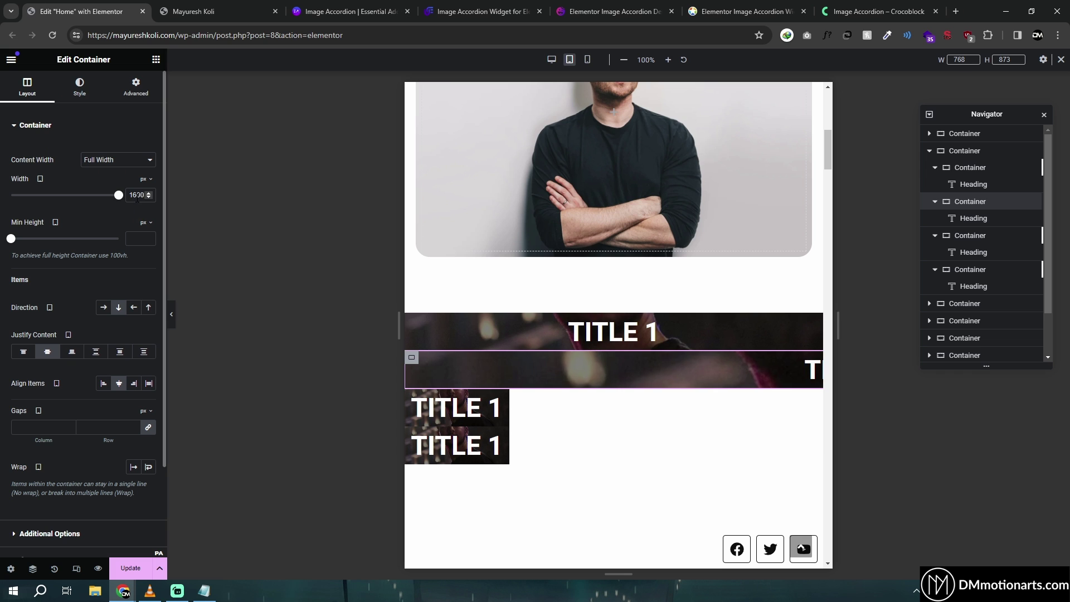
double_click(137, 194)
key(BackSpace)
Delete the width: 50%; declaration from .service1:hover inside the max-width: 1024px block of the first column's custom CSS.
click(412, 322)
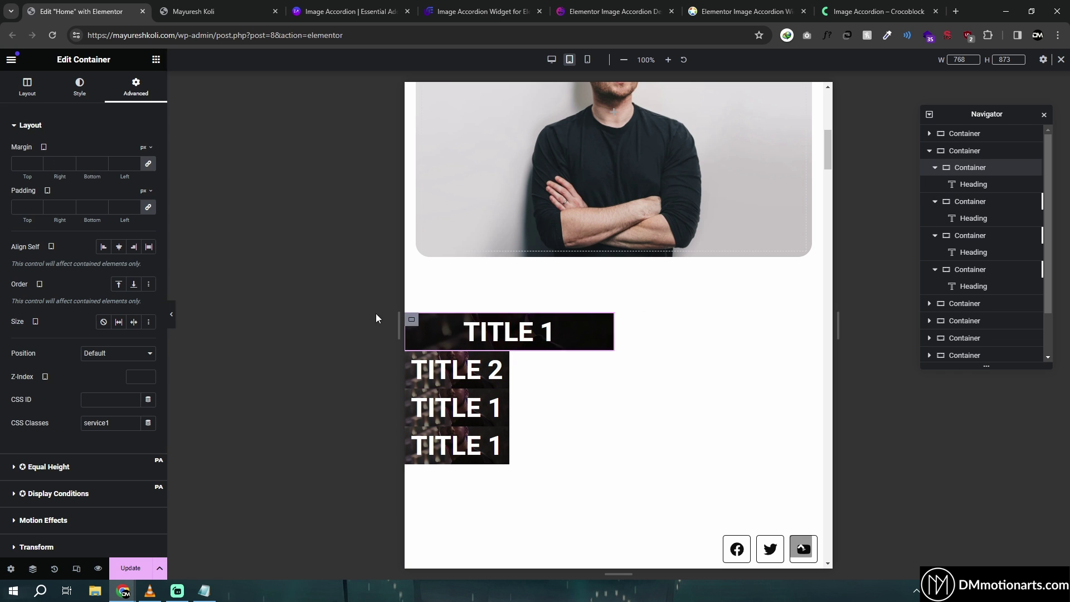
scroll(39, 418, down, 5)
click(22, 471)
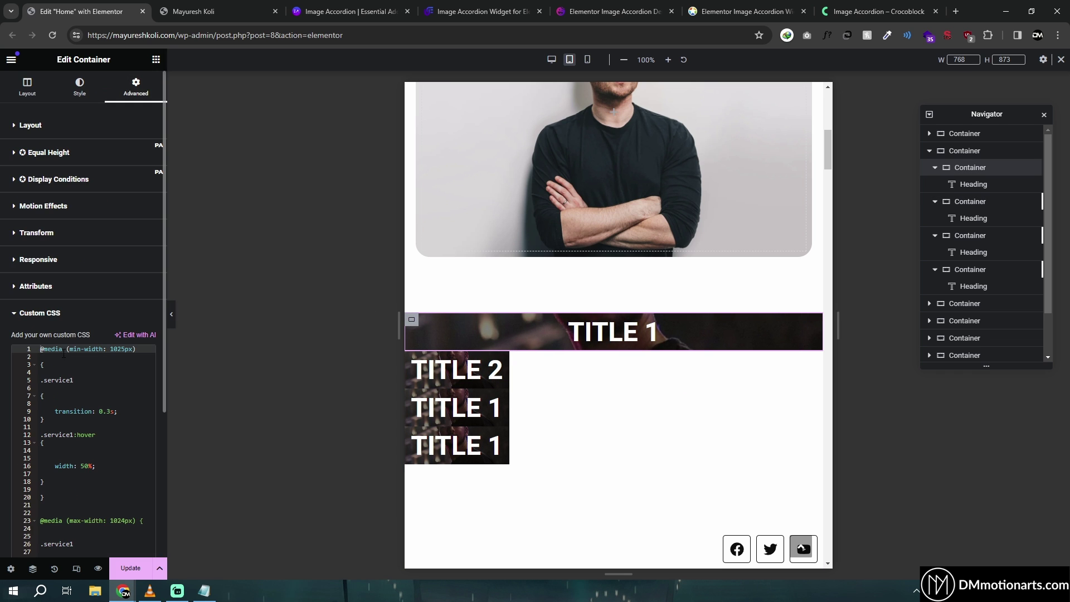
scroll(83, 334, down, 3)
click(96, 358)
click(98, 361)
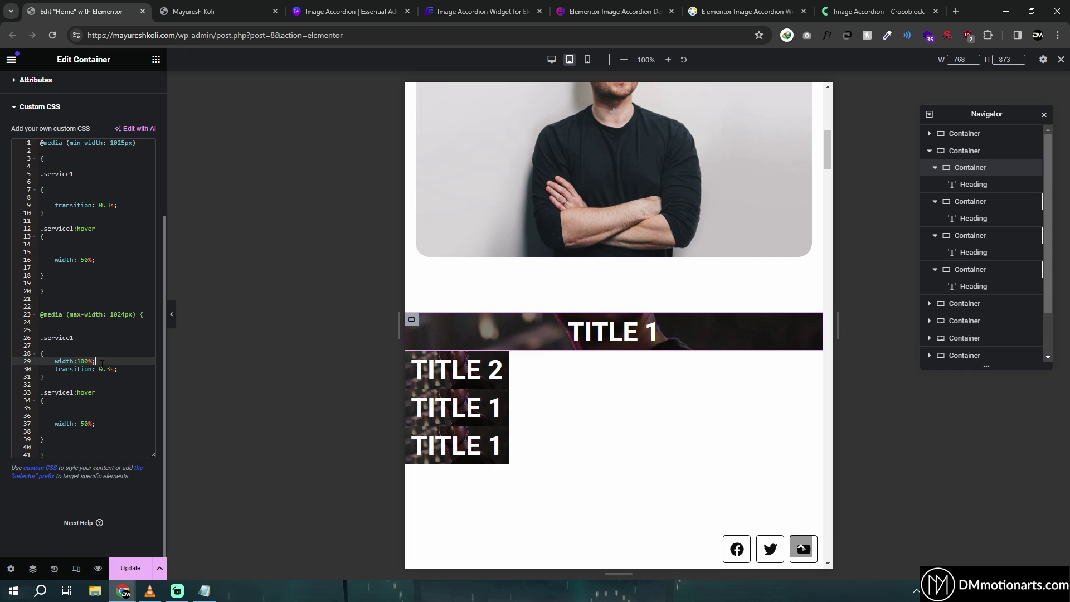
click(81, 423)
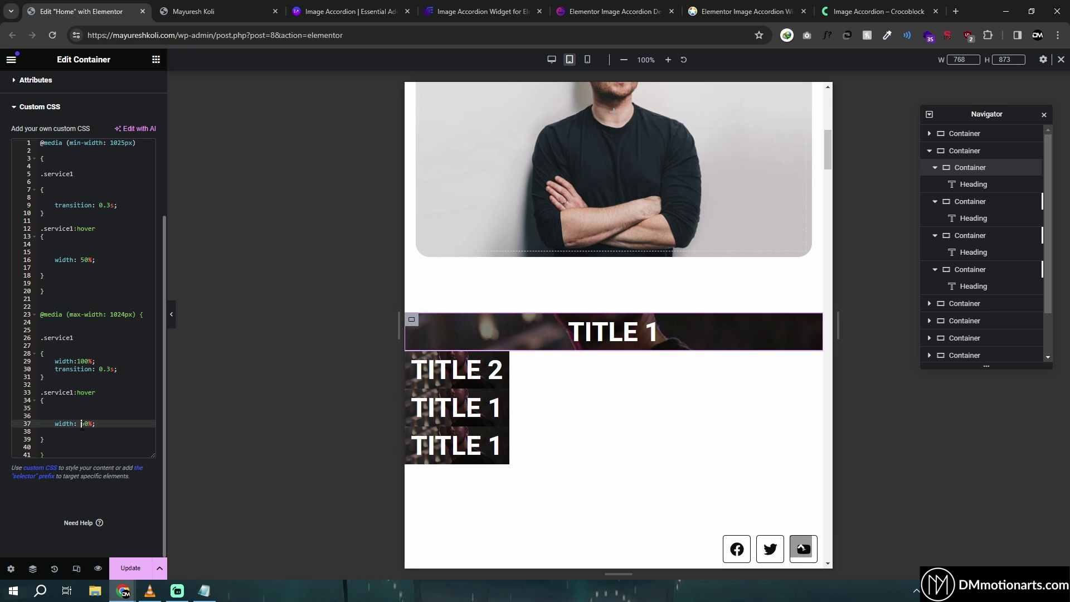
drag(53, 422, 115, 425)
key(BackSpace)
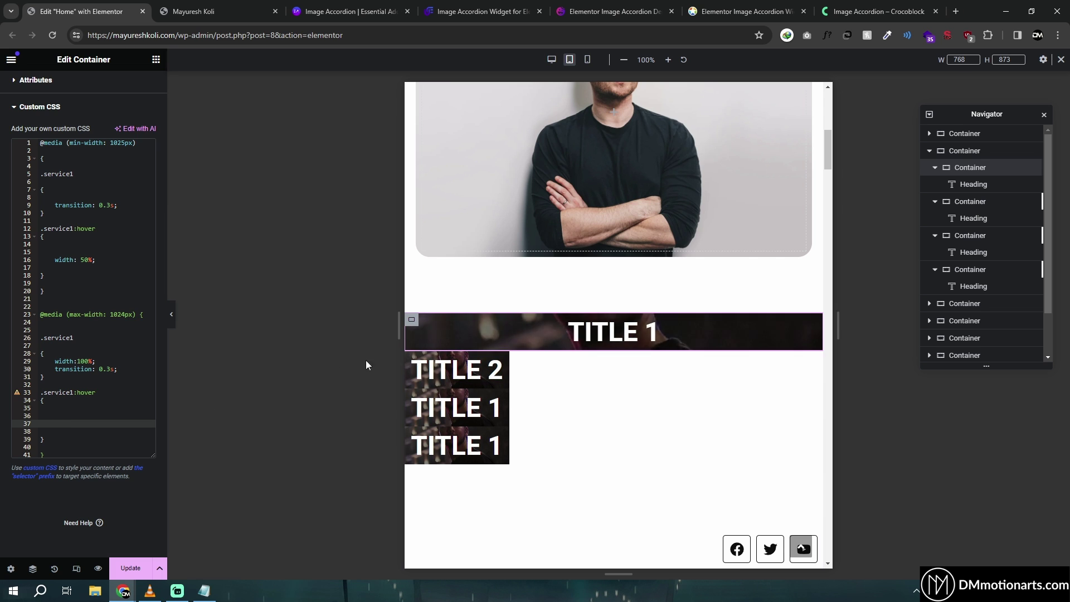
Start an empty height declaration below width:100%; in the .service1 rule of the max-width: 1024px block.
click(119, 369)
click(98, 361)
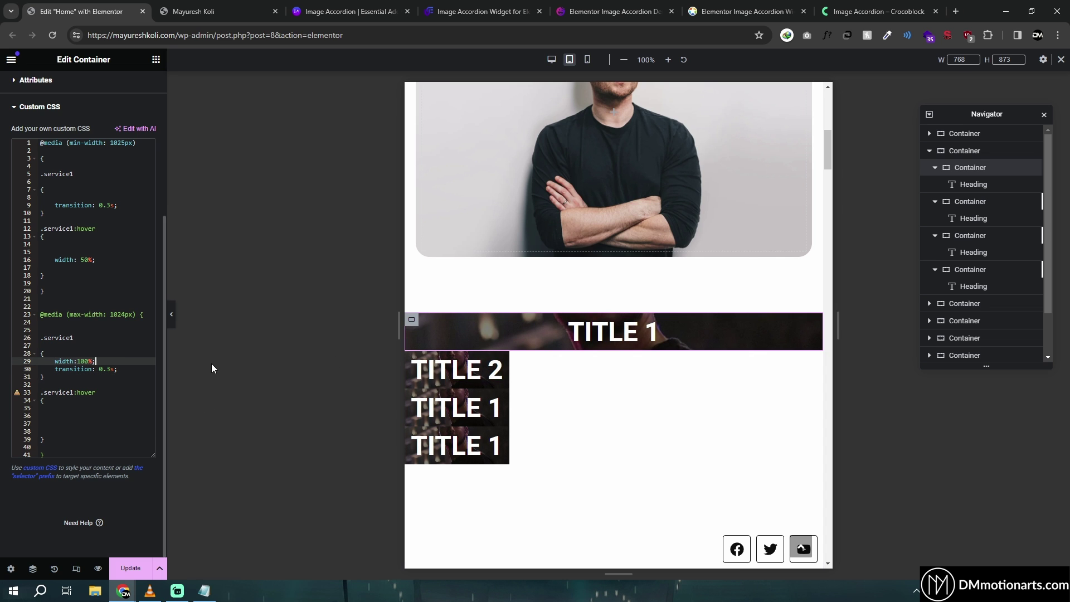
key(Return)
text(heig)
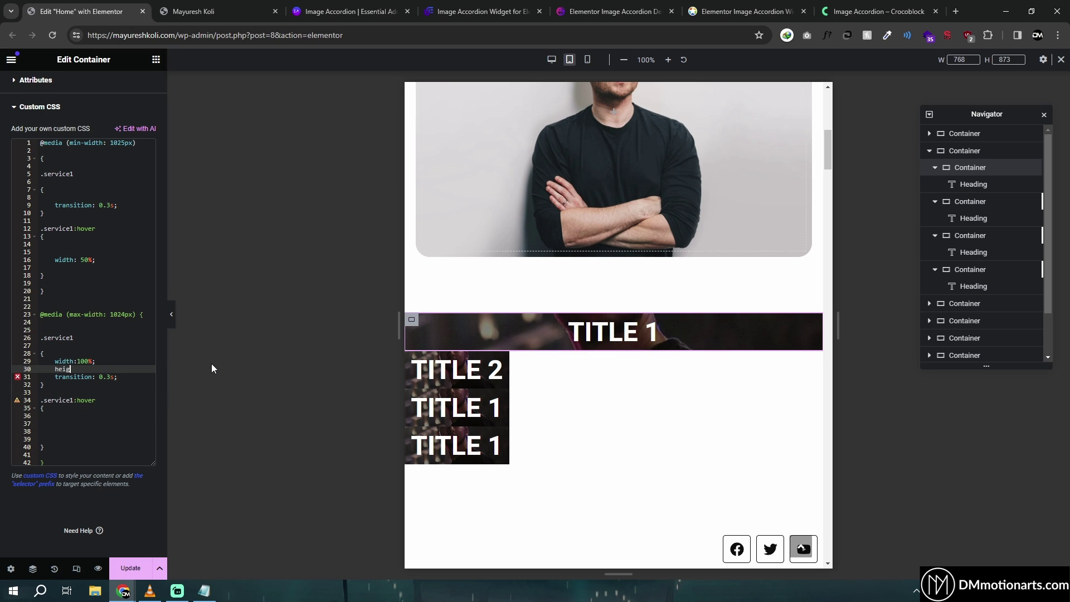
text(ht:)
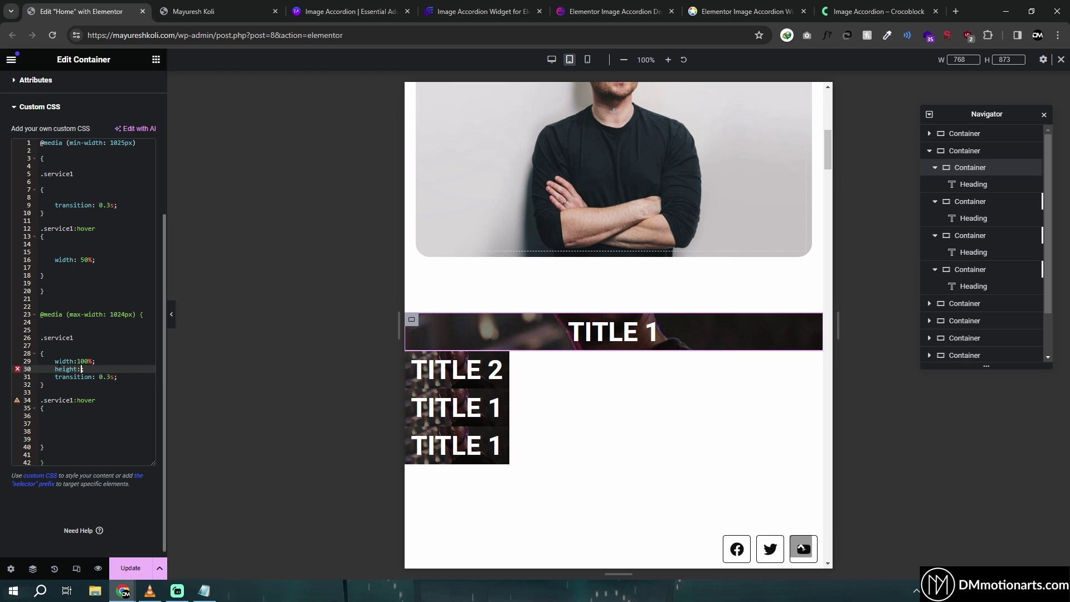
text(;)
Delete width:100%; from the max-width .service1 rule and set the first column's tablet container width to 100% in its layout settings.
drag(95, 361, 55, 361)
key(BackSpace)
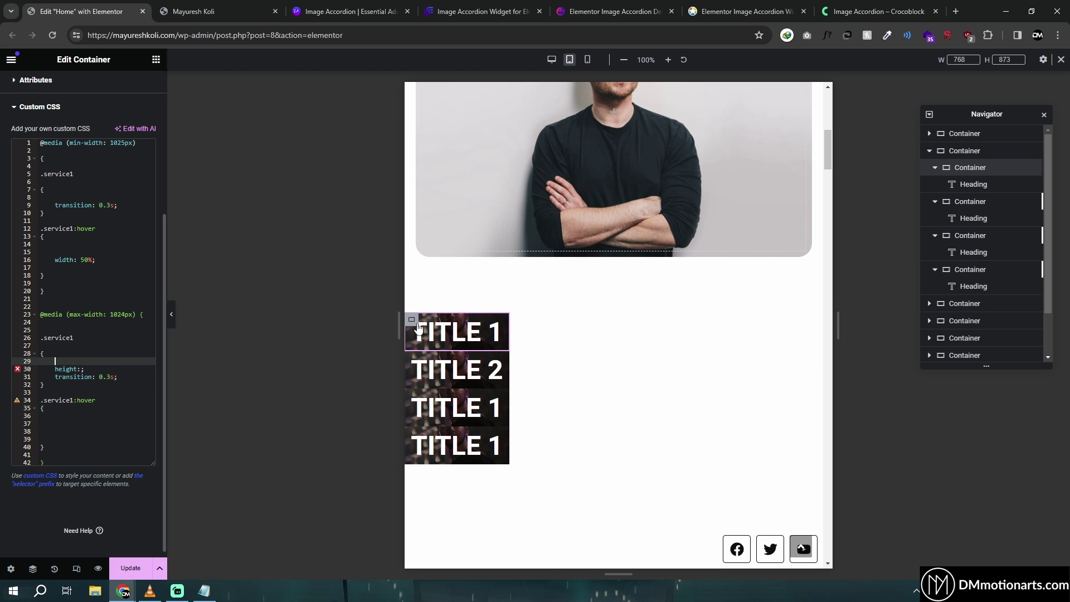
scroll(25, 95, up, 10)
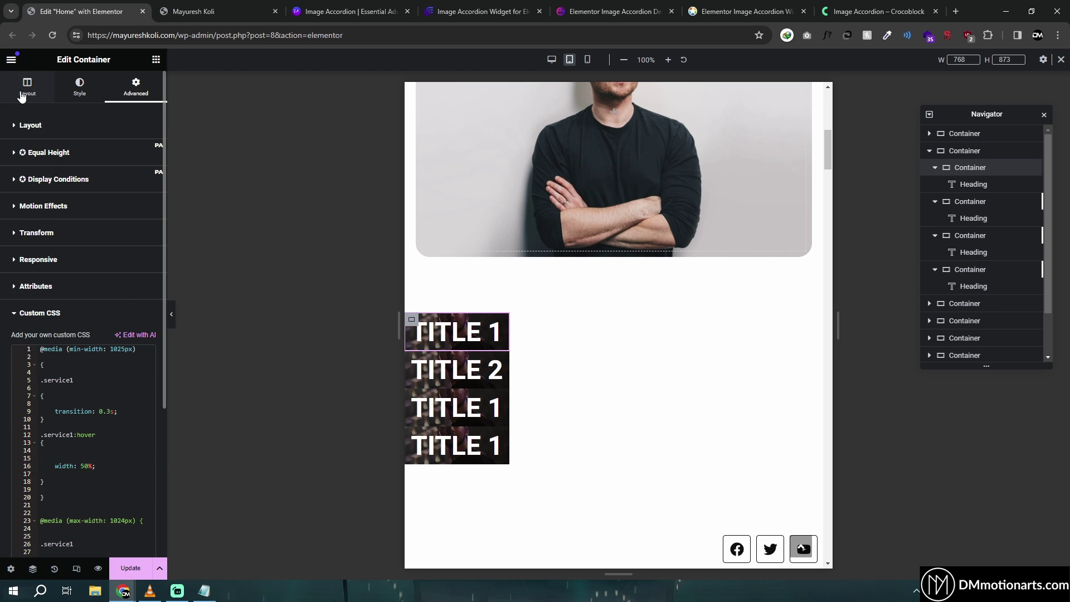
click(27, 89)
drag(38, 195, 119, 195)
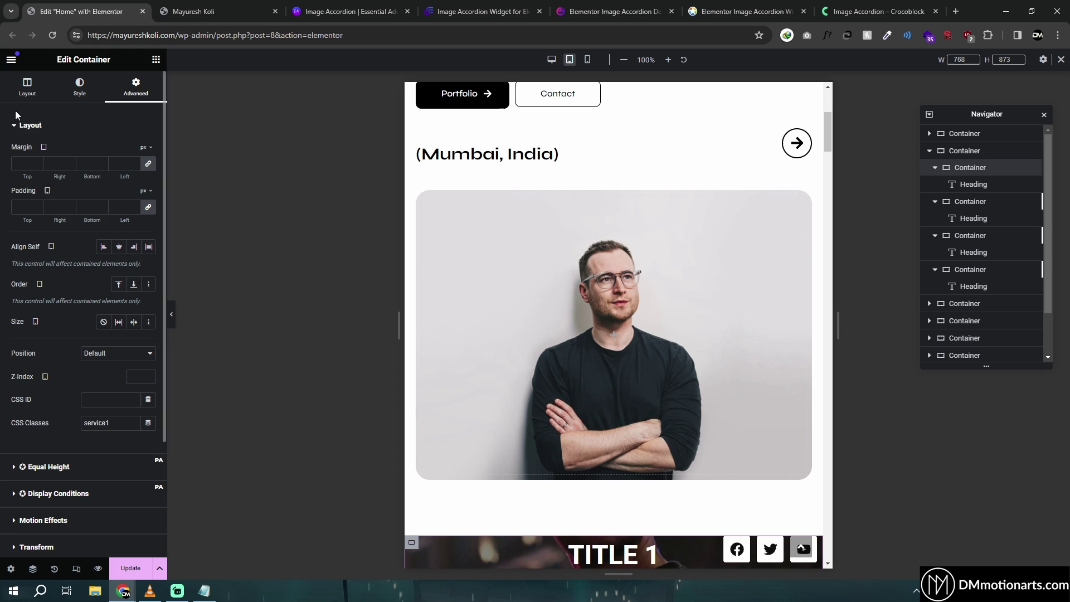
click(27, 88)
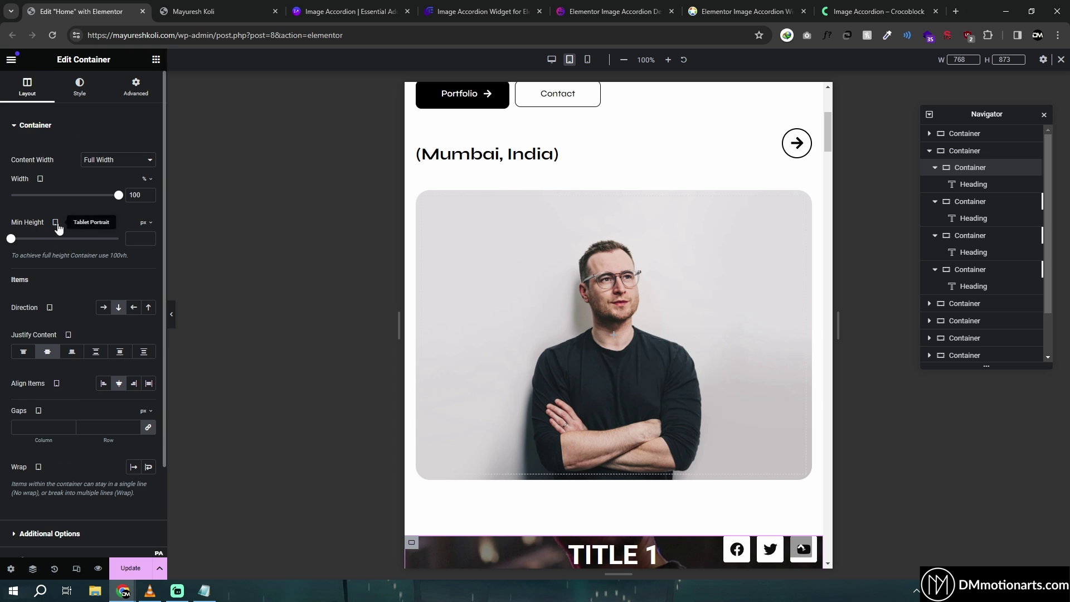
scroll(506, 447, down, 4)
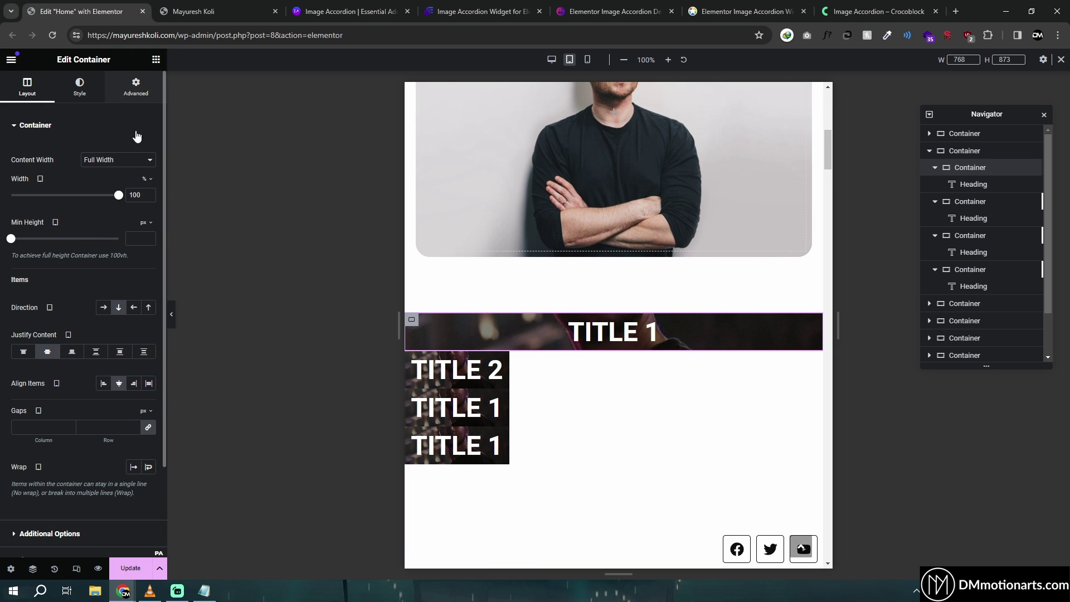
Reopen the first column's custom CSS and delete the empty height declaration from the max-width .service1 rule.
click(135, 87)
scroll(45, 450, down, 5)
click(39, 476)
scroll(56, 390, down, 3)
click(55, 369)
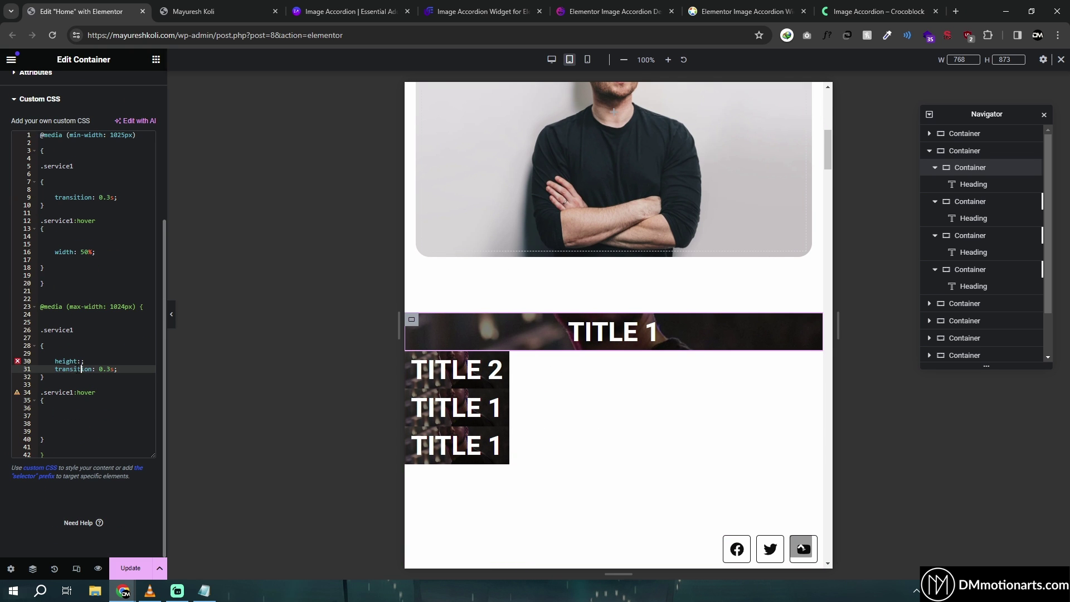
click(55, 362)
drag(54, 361, 102, 359)
key(Delete)
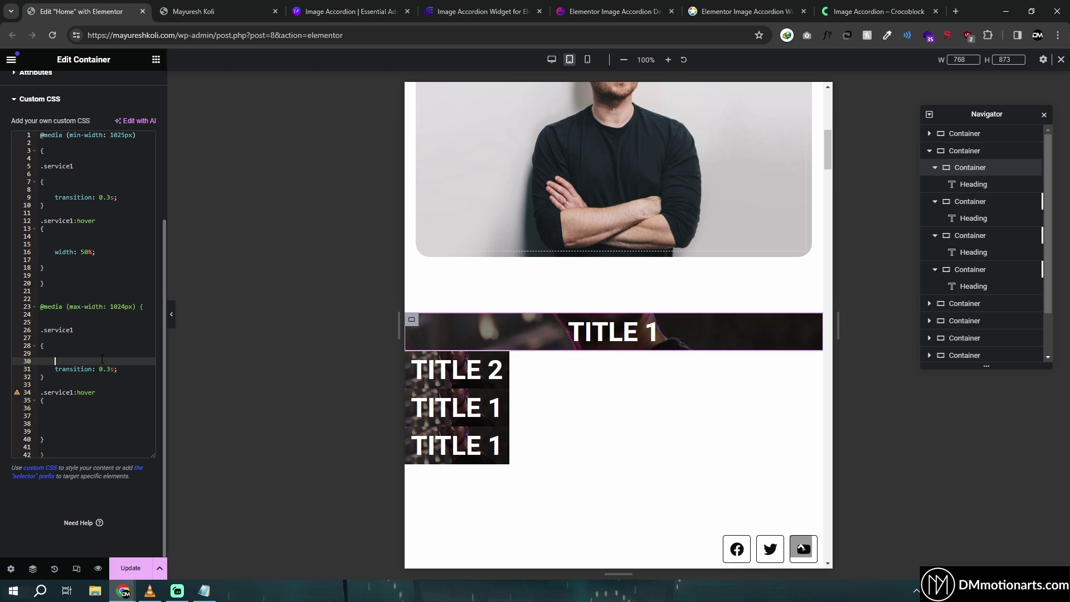
key(Delete)
key(BackSpace)
Examine the min-width: 1025px and max-width: 1024px blocks and their hover rules in the first column's custom CSS.
click(54, 260)
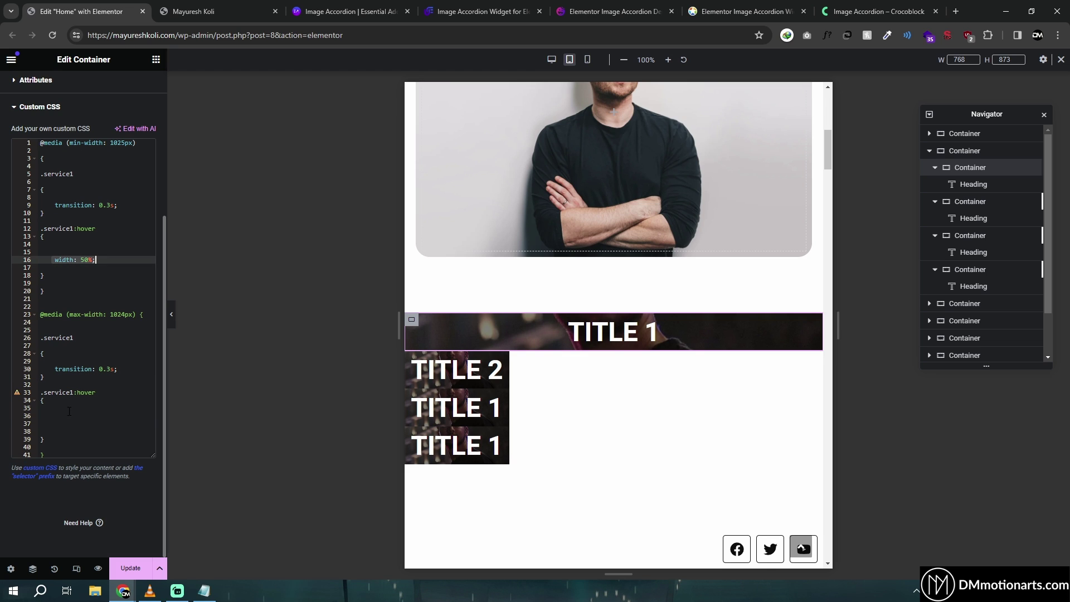
click(67, 419)
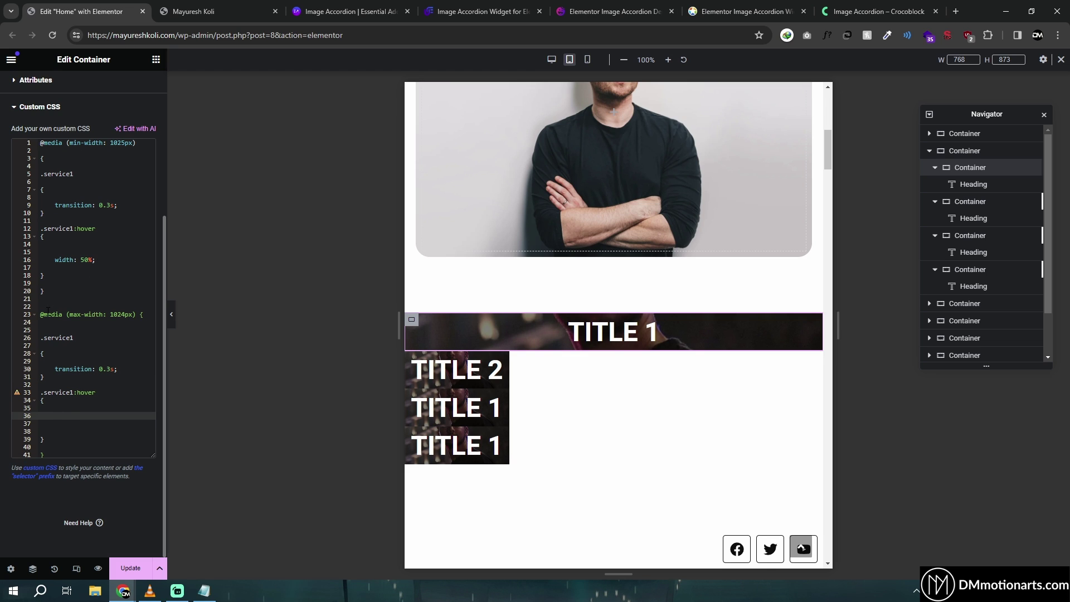
drag(40, 319, 109, 454)
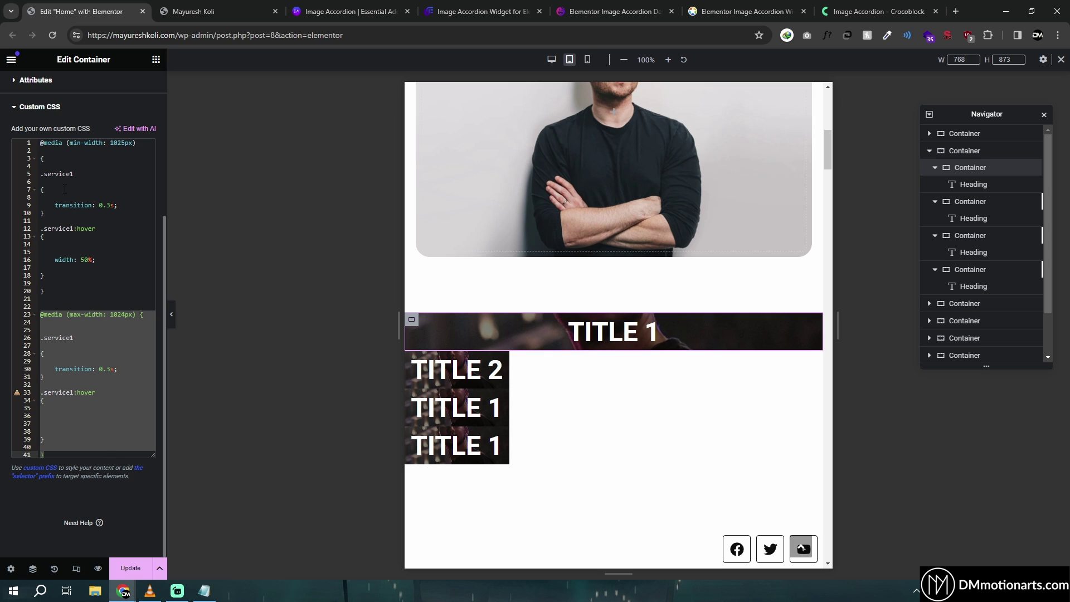
drag(39, 143, 42, 283)
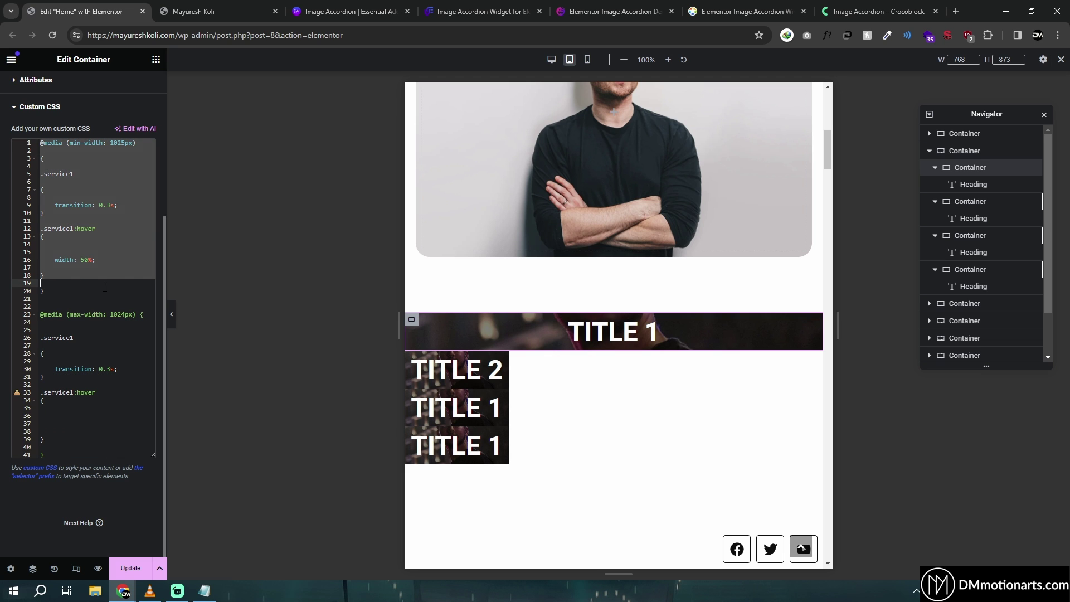
click(56, 283)
key(Down)
key(Down)
key(Down)
key(Down)
key(Down)
key(Down)
key(Down)
key(Down)
key(Down)
key(Down)
key(Down)
key(Down)
key(Down)
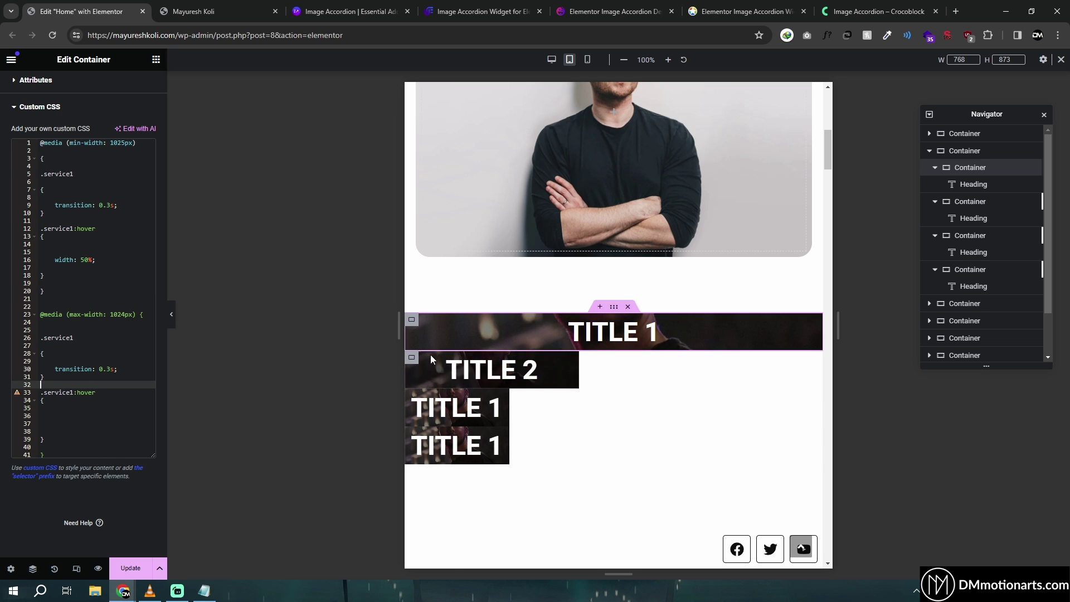
click(115, 393)
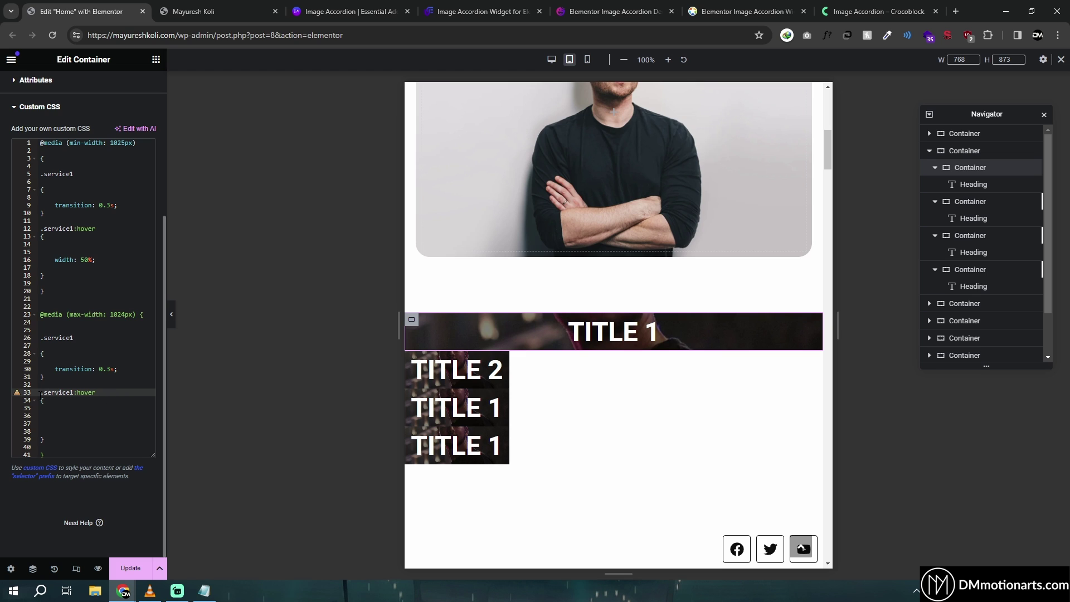
Add height:200px; above the transition in the .service1 rule of the max-width: 1024px block.
click(66, 362)
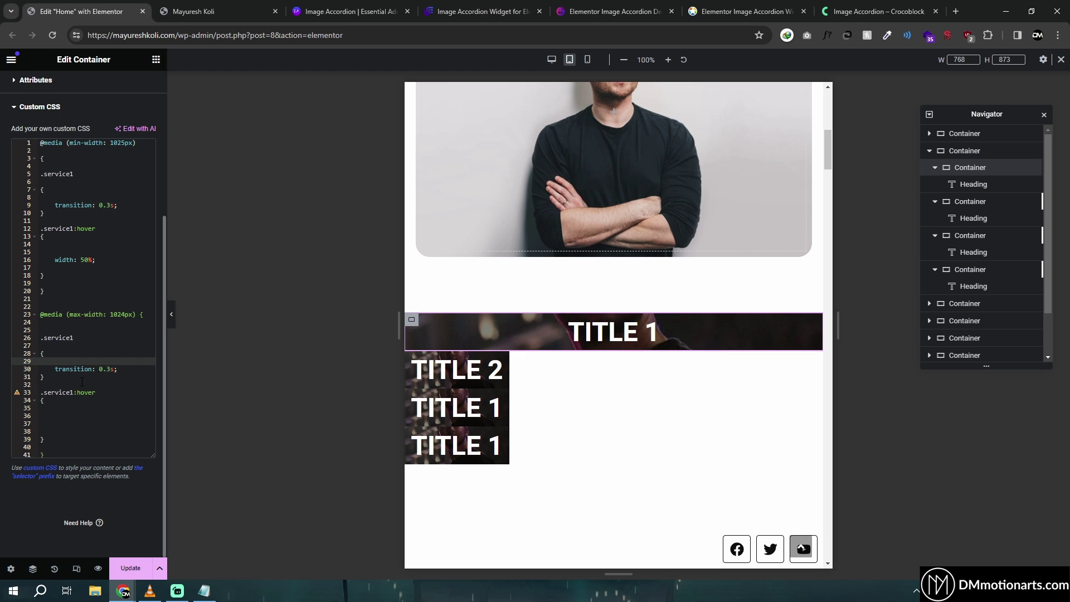
text(hei)
key(Return)
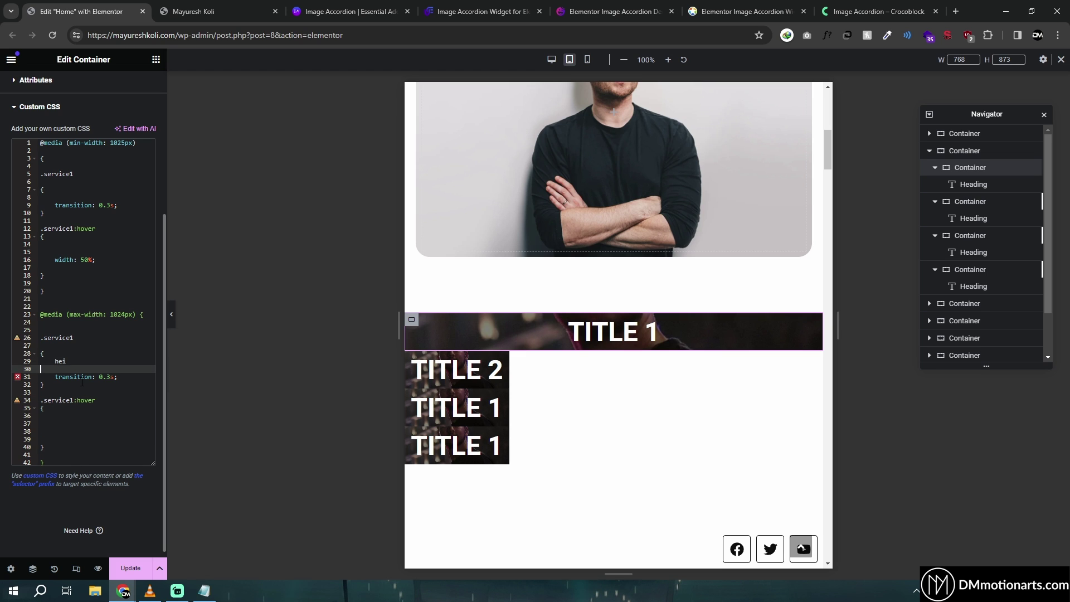
key(BackSpace)
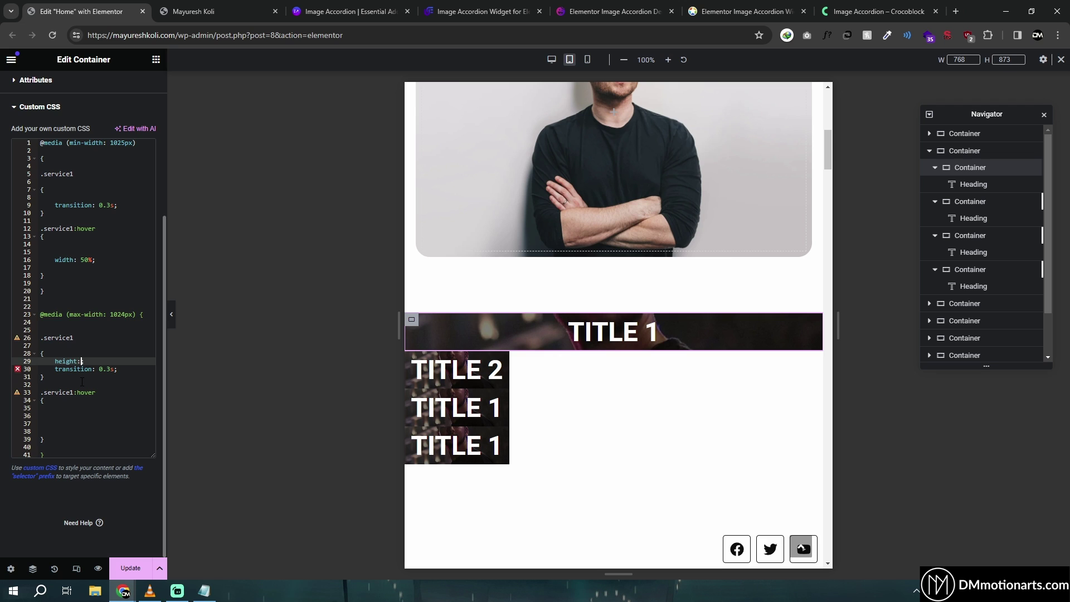
text(200px)
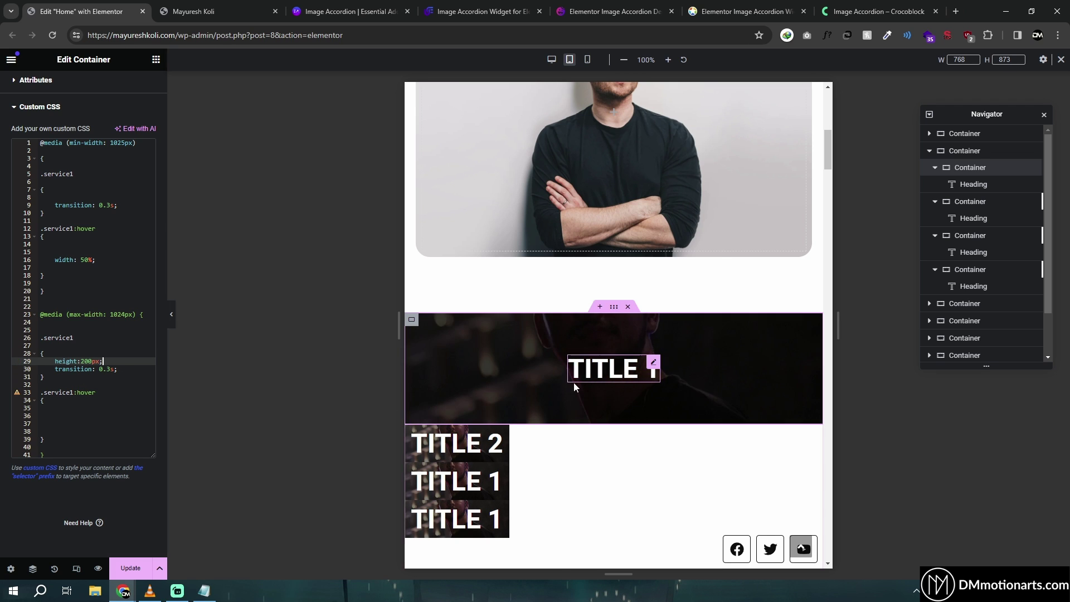
Add height:300px; to the .service1:hover rule inside the max-width: 1024px block and preview the first column's hover.
click(48, 407)
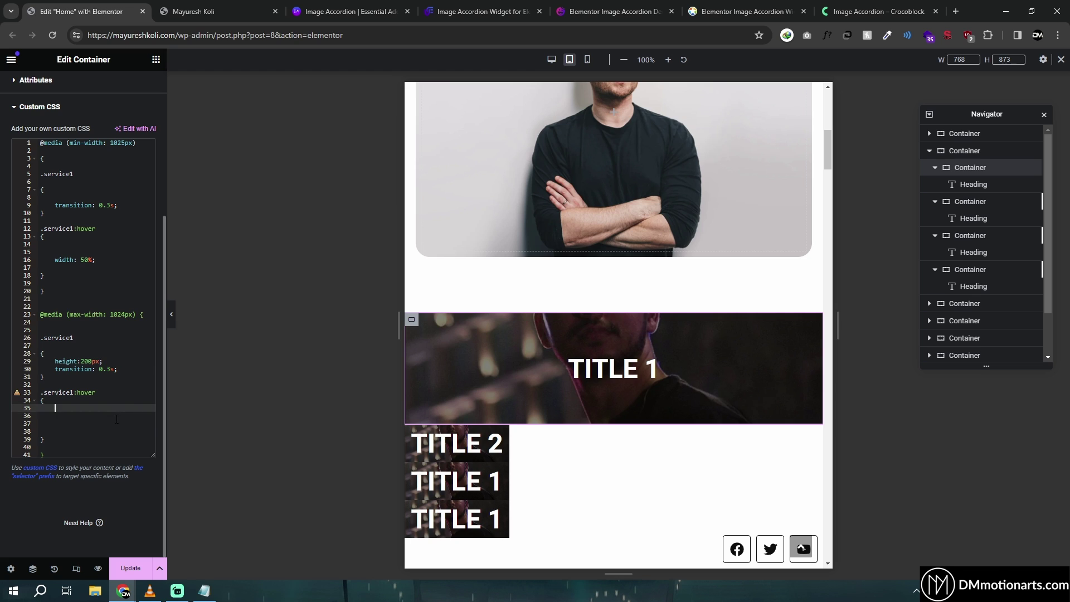
key(Down)
key(Down)
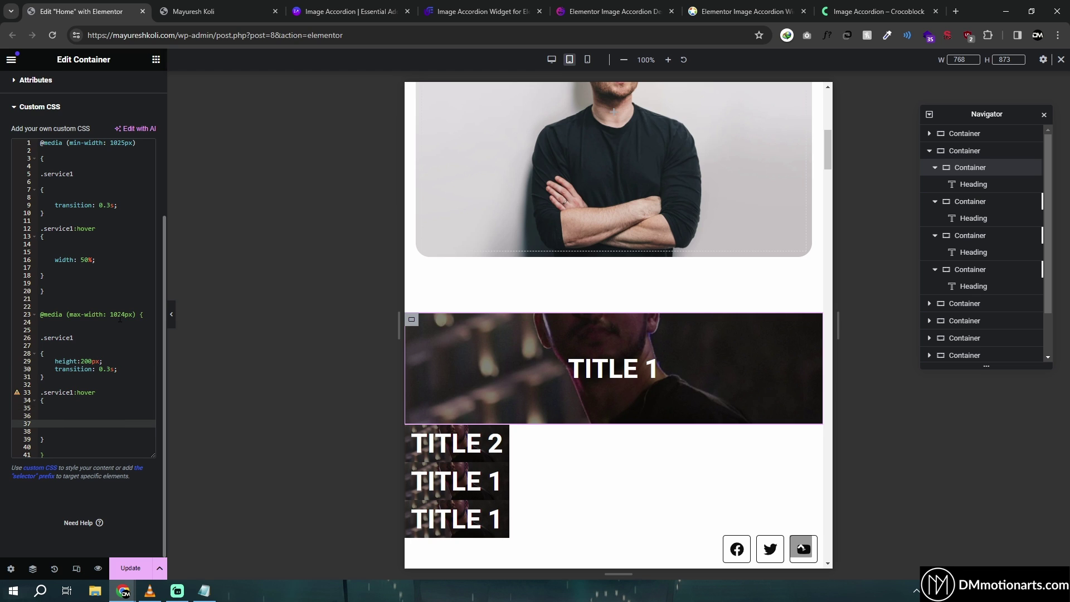
text(height:300px;)
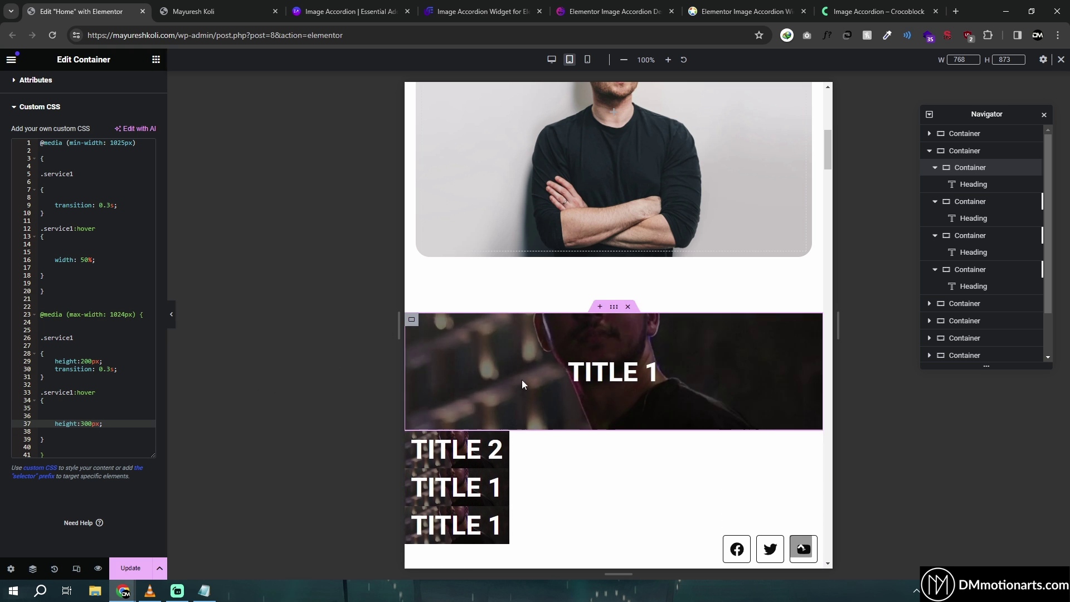
scroll(582, 372, down, 2)
Switch to the Notepad file and delete the width:100%; line from its max-width .service1 rule.
click(204, 590)
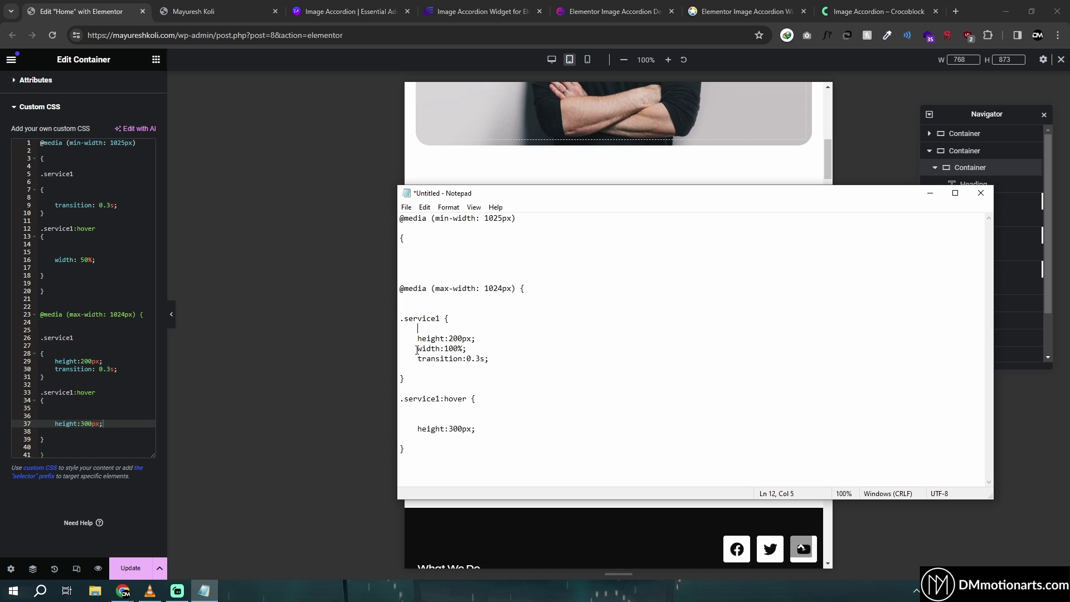
drag(417, 350, 464, 348)
key(BackSpace)
key(Delete)
key(BackSpace)
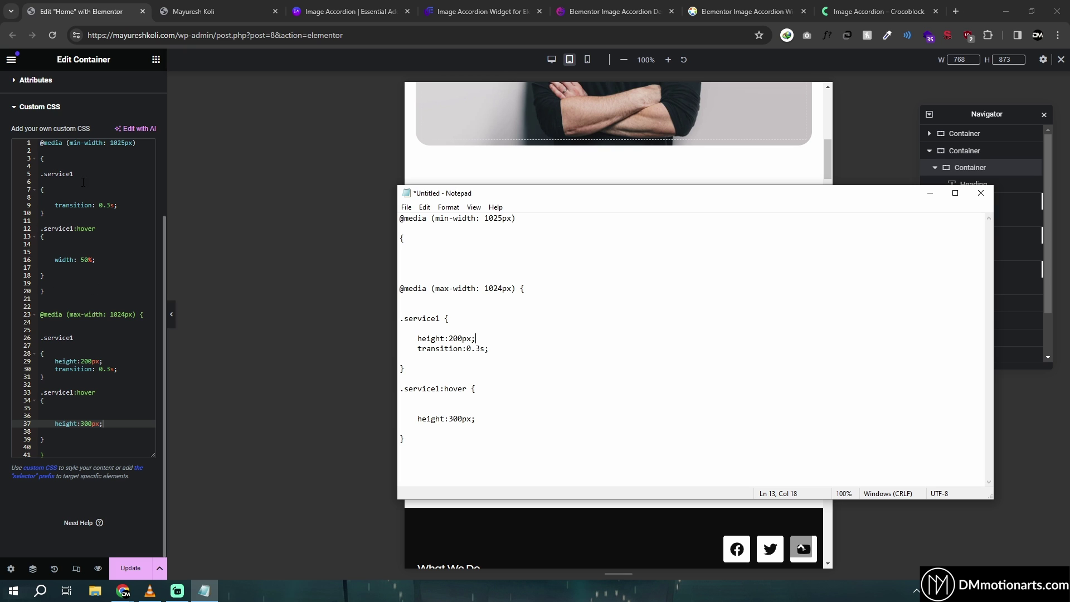
Compare the desktop hover width with the tablet height declarations in the custom CSS and check the first column's hover expansion.
click(118, 260)
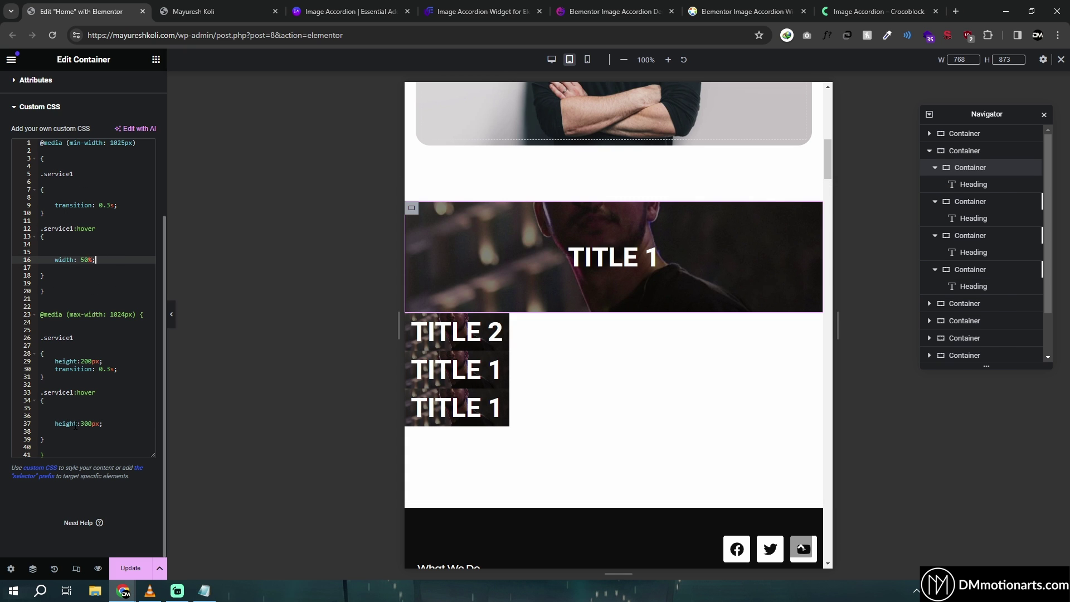
click(55, 426)
drag(54, 361, 103, 361)
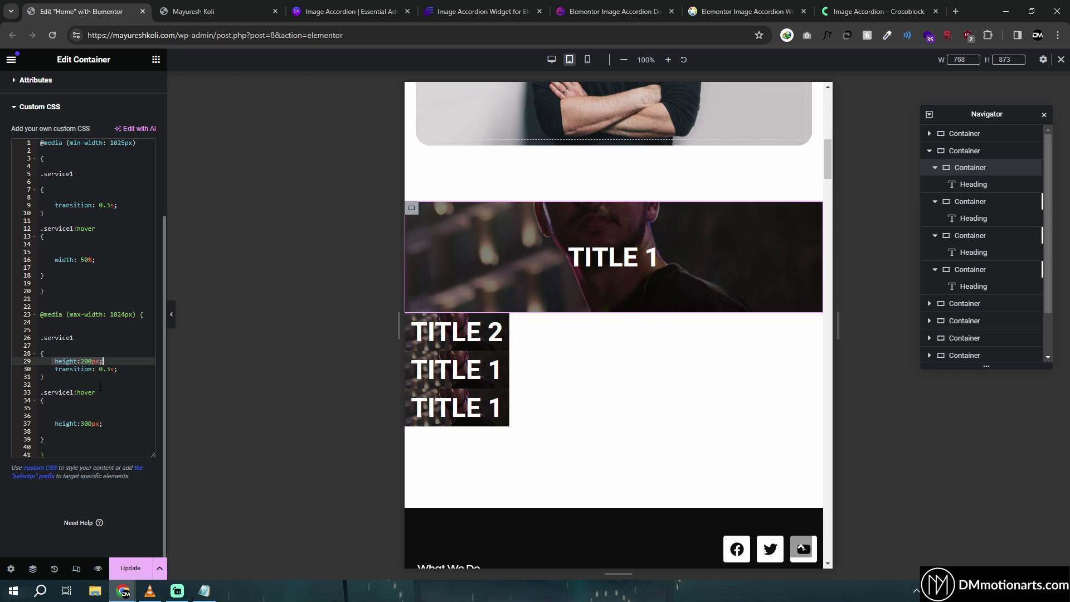
click(124, 423)
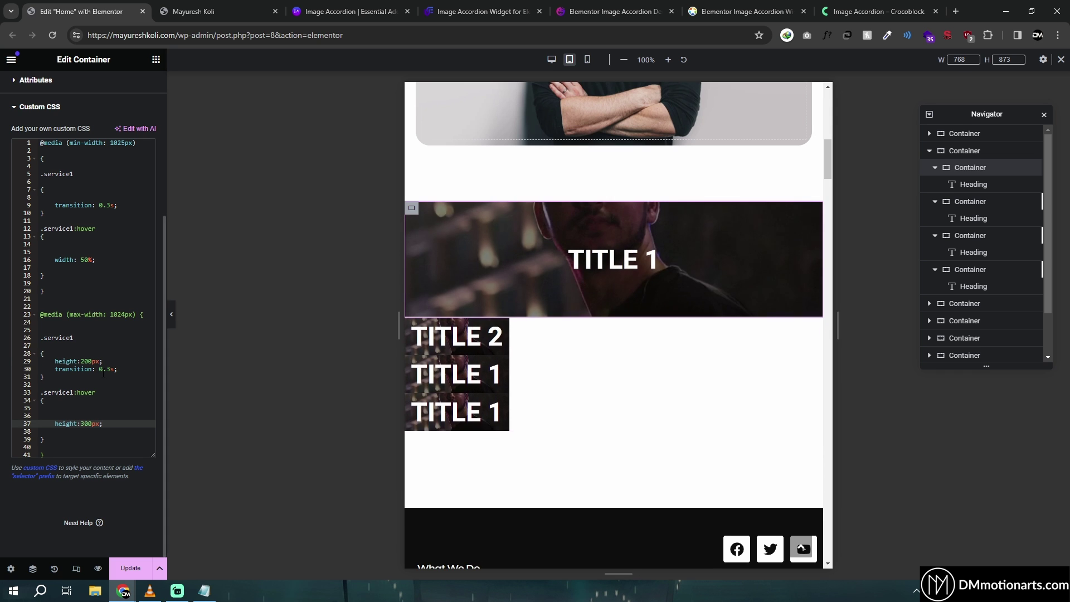
click(55, 407)
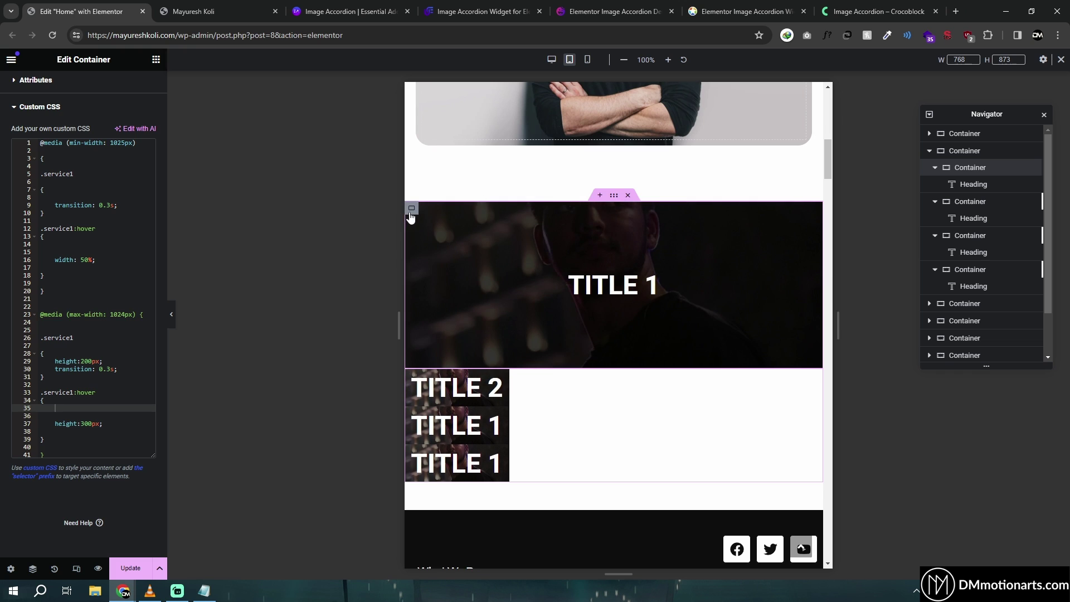
Try the Contain display size on the first column's tablet background image and return it to Cover.
scroll(58, 102, up, 4)
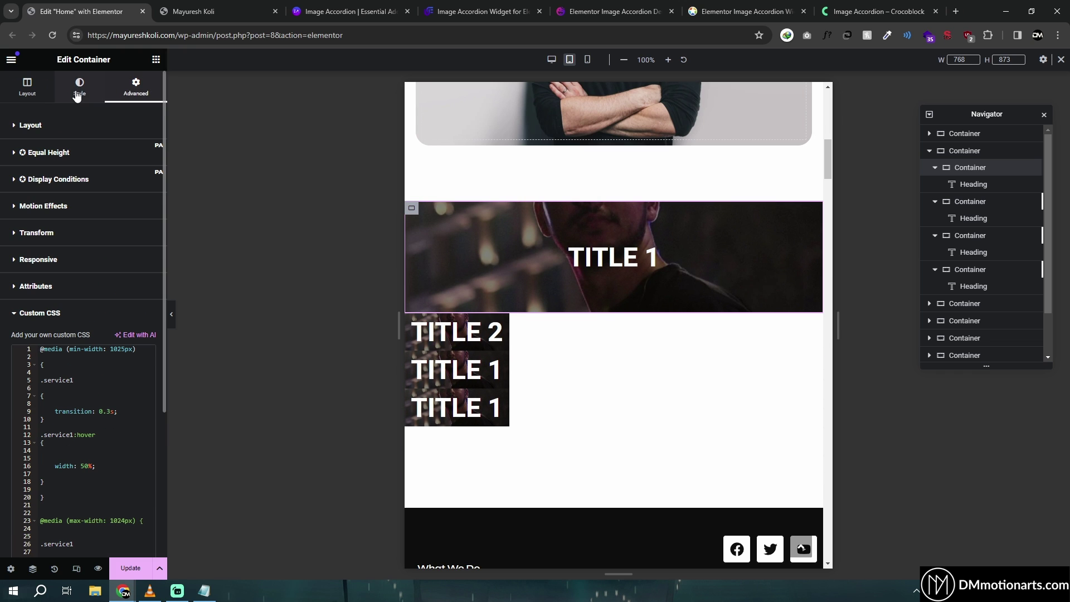
click(79, 88)
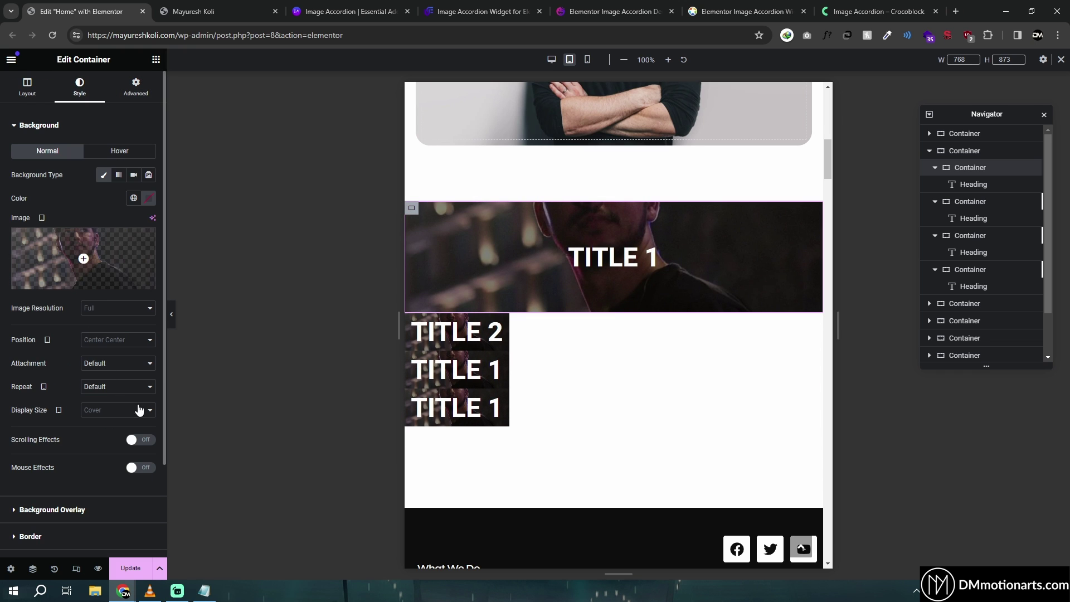
click(139, 410)
click(119, 448)
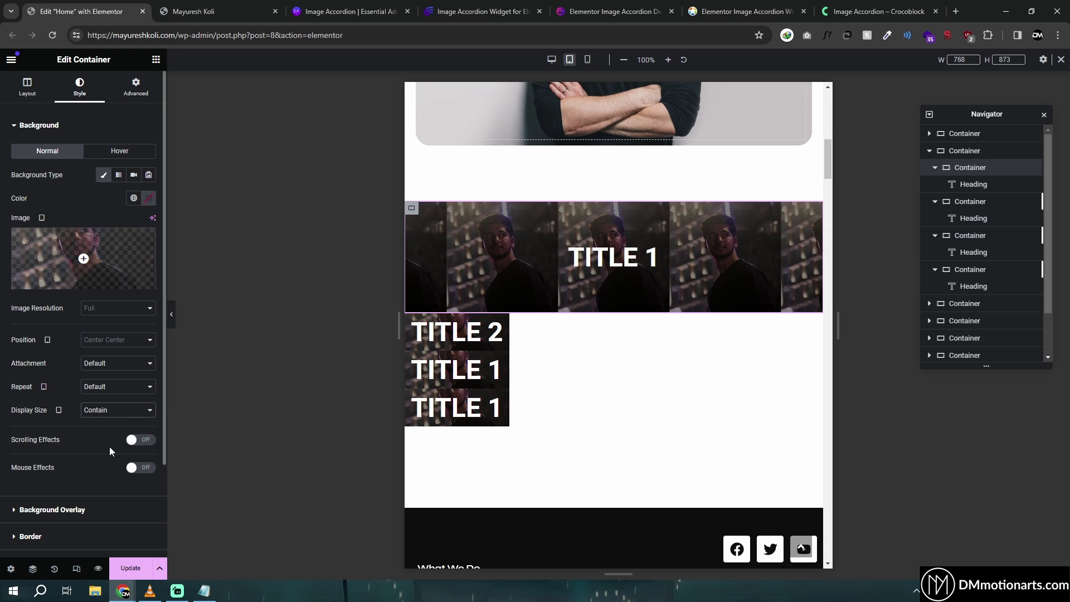
click(93, 409)
click(98, 438)
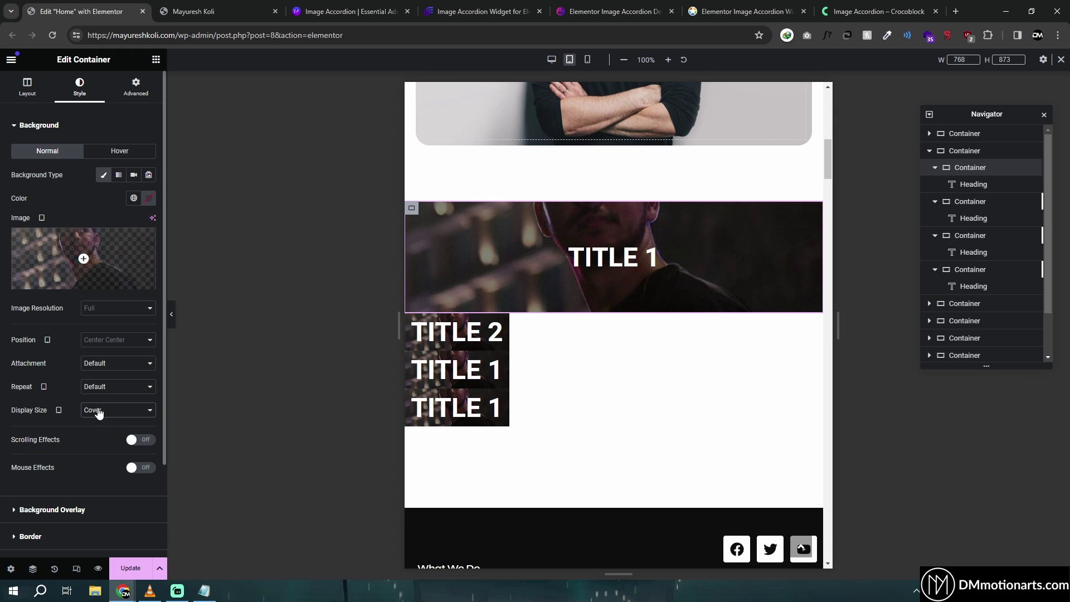
Try the Top Center position for the first column's tablet background image and set it to Center Left.
click(106, 341)
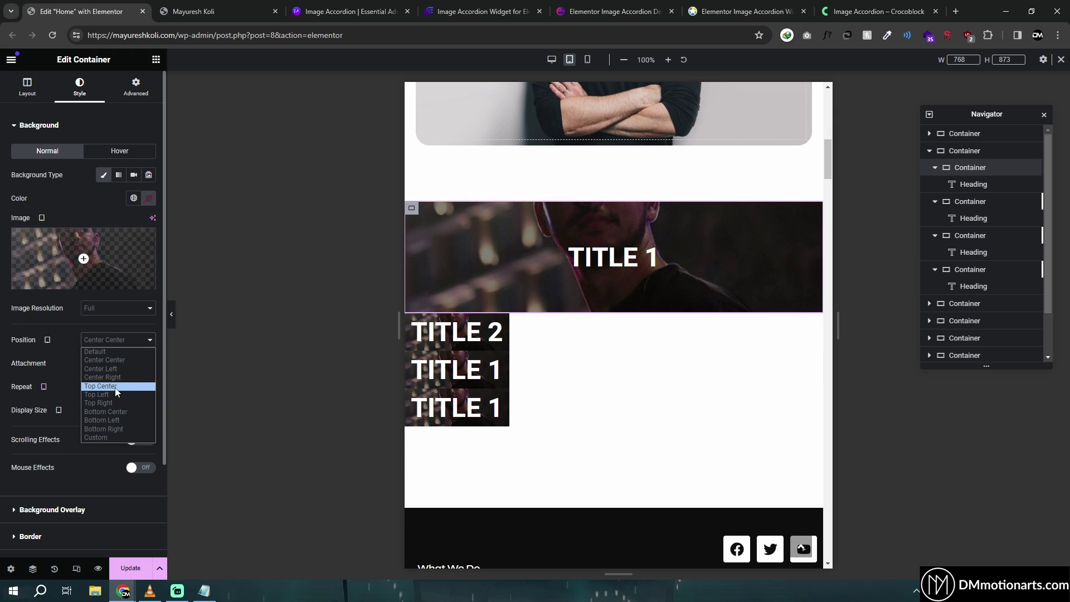
click(115, 391)
click(118, 339)
click(122, 369)
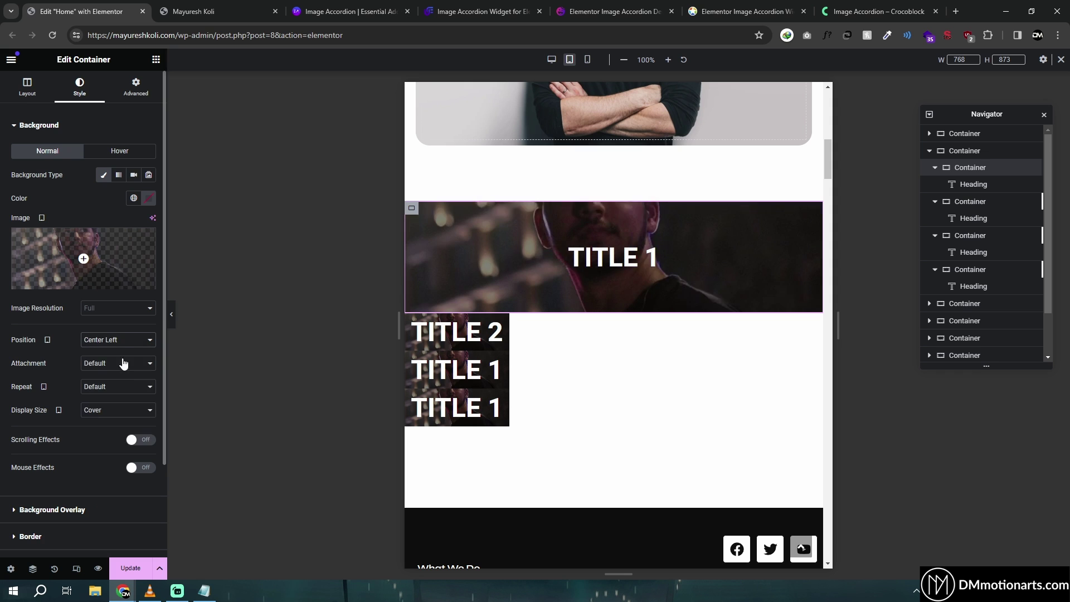
Set the first column's tablet background image to a Custom position with a Y position of -149 px.
click(125, 341)
click(123, 364)
click(118, 340)
click(97, 437)
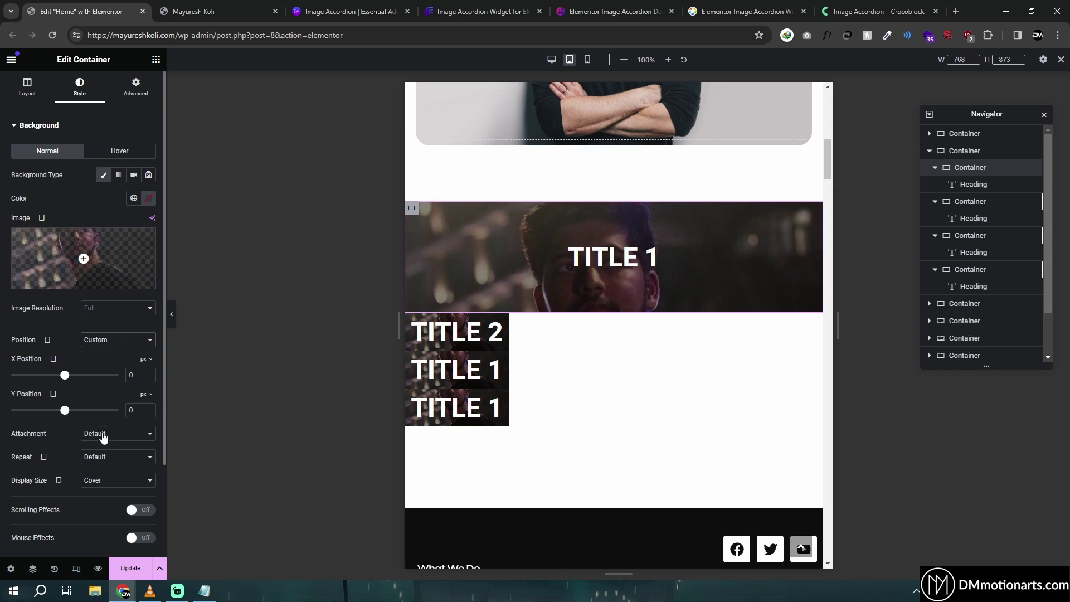
drag(65, 410, 54, 412)
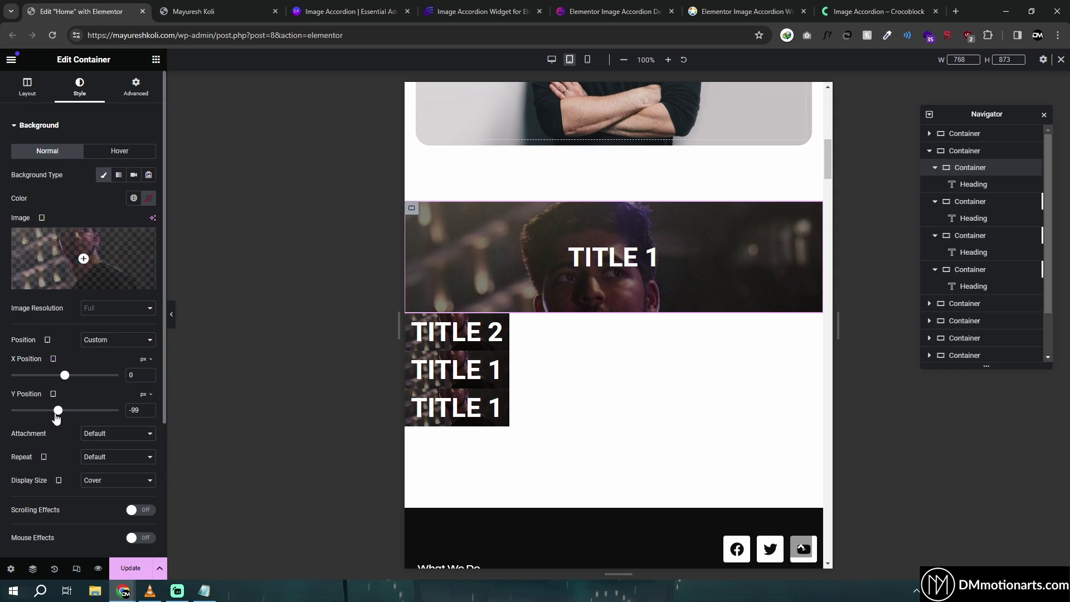
Examine the layout and advanced settings of the first column and its parent container, and move the Notepad window out of the way.
click(411, 209)
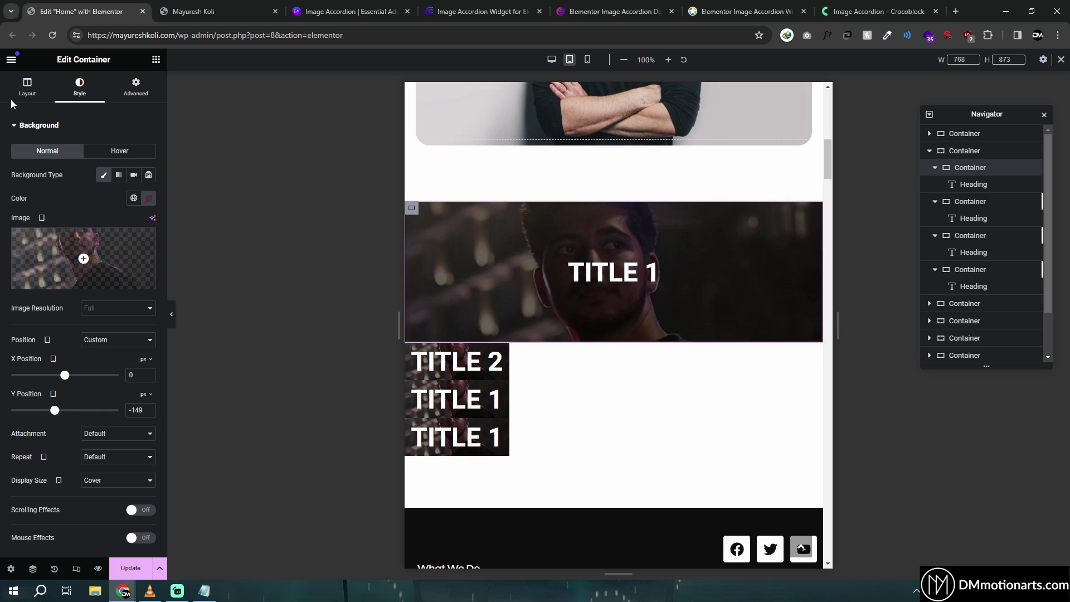
click(17, 529)
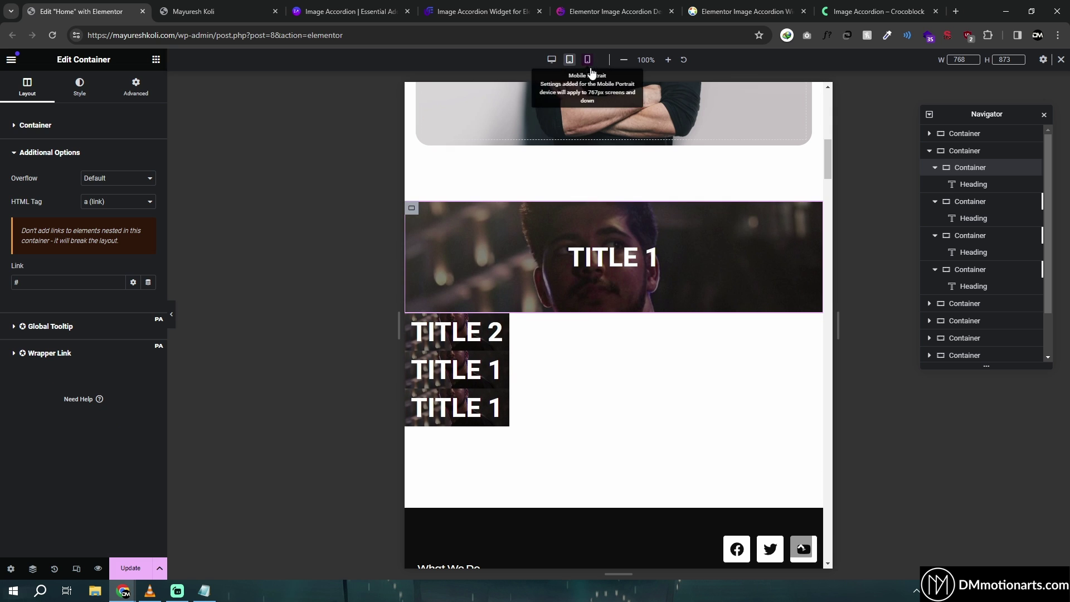
click(597, 212)
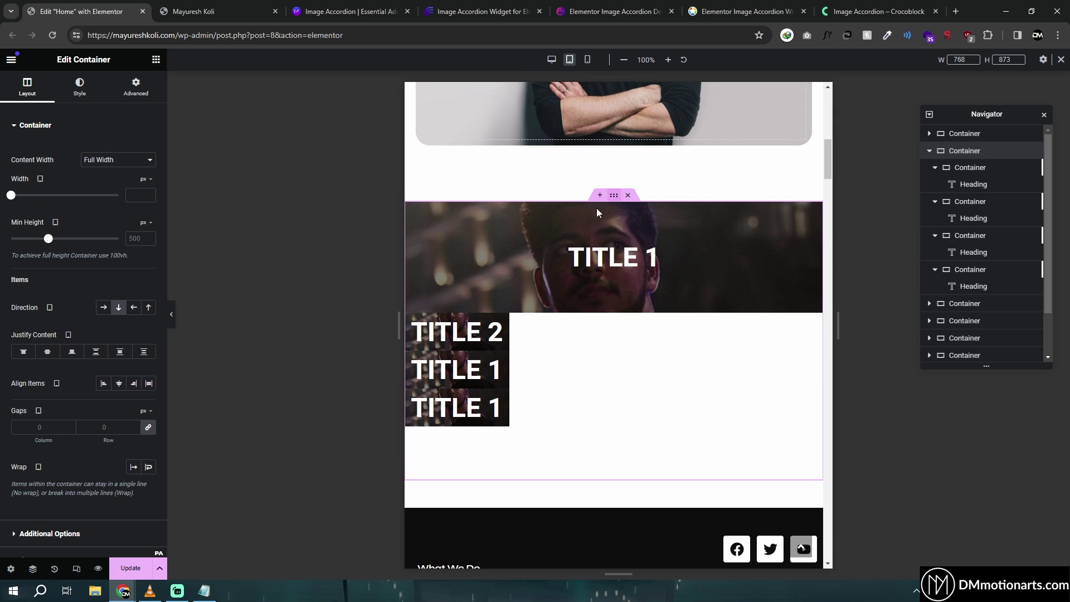
click(411, 208)
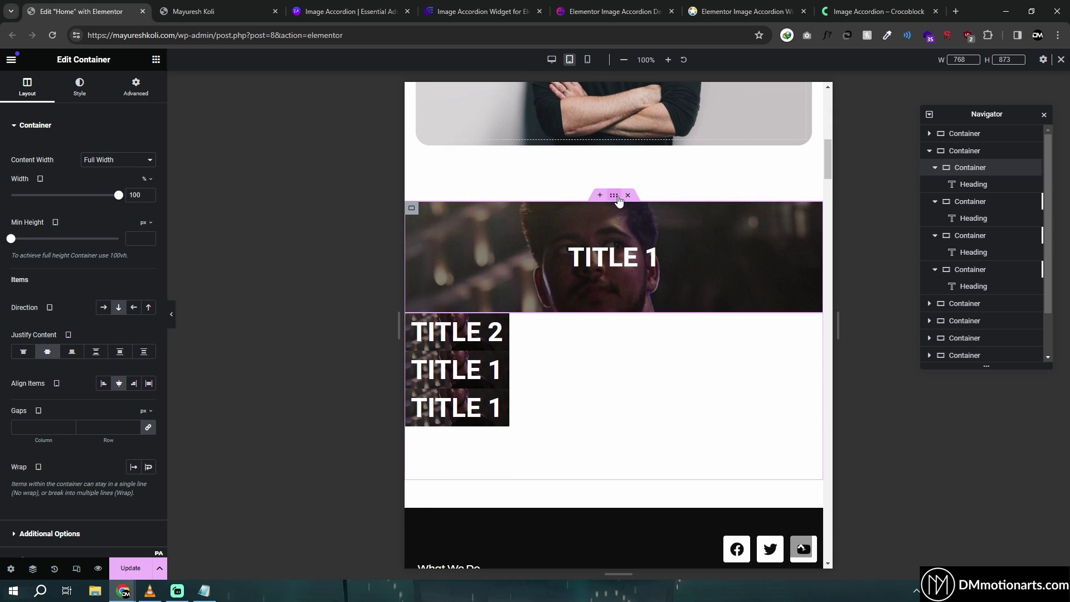
click(617, 199)
click(134, 92)
key(alt+Tab)
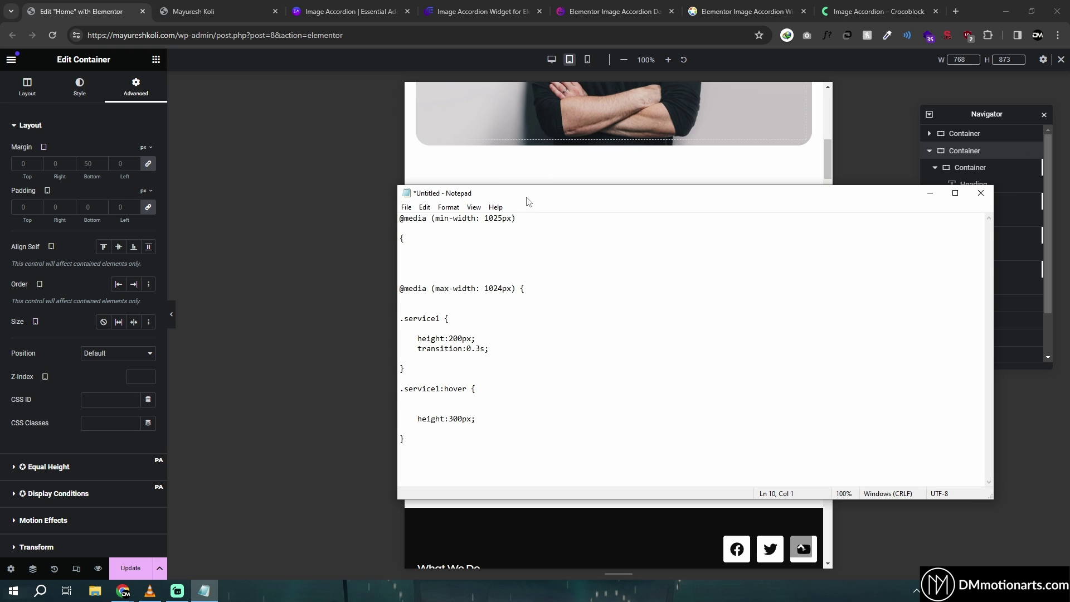
drag(528, 201, 657, 302)
Set the accordion parent container's tablet direction to a horizontal row and check the columns' hover expansion.
click(619, 198)
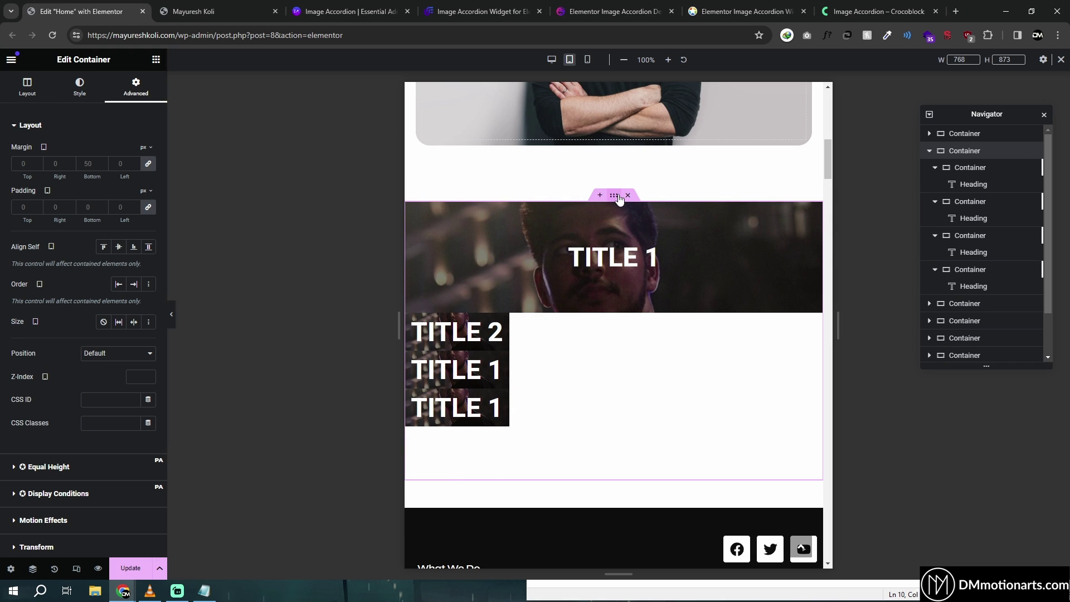
click(27, 88)
click(103, 307)
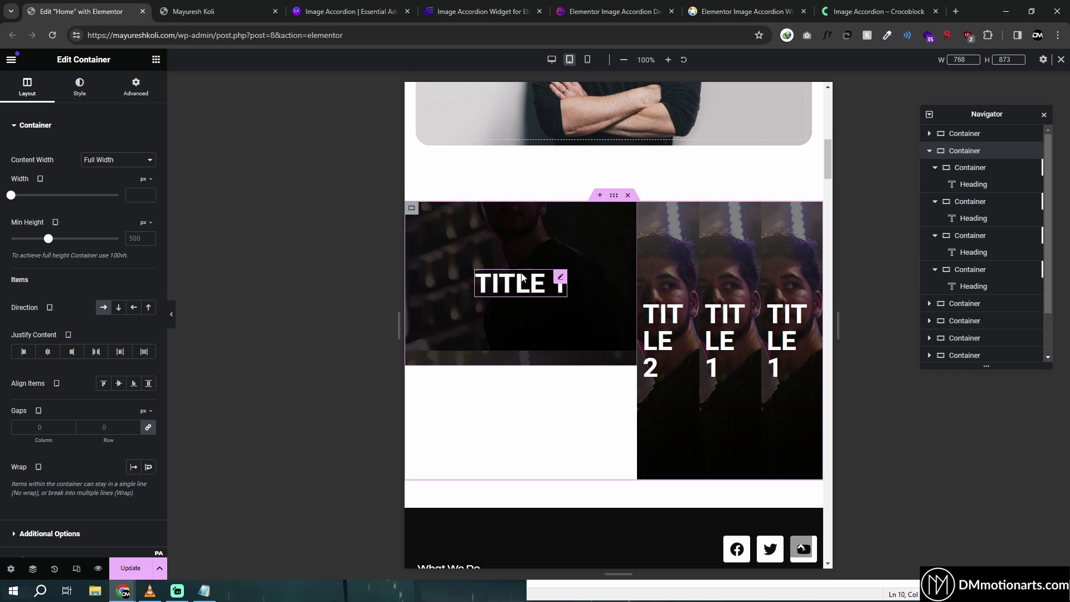
mouse_move(677, 310)
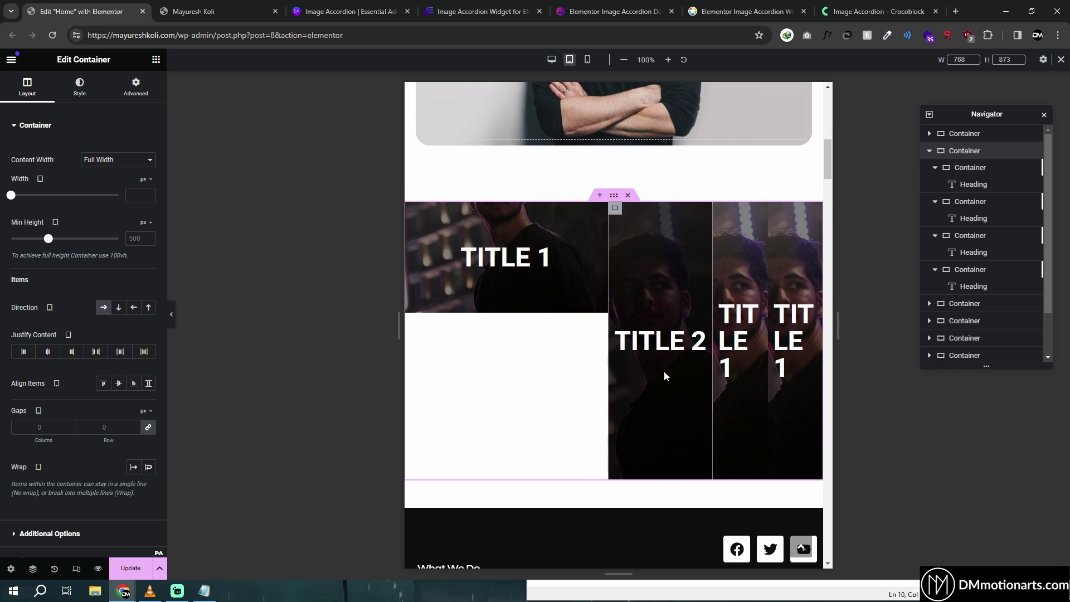
Open the second column's custom CSS and review its .service2 rules alongside the media queries in Notepad.
click(614, 208)
click(135, 86)
scroll(64, 396, down, 10)
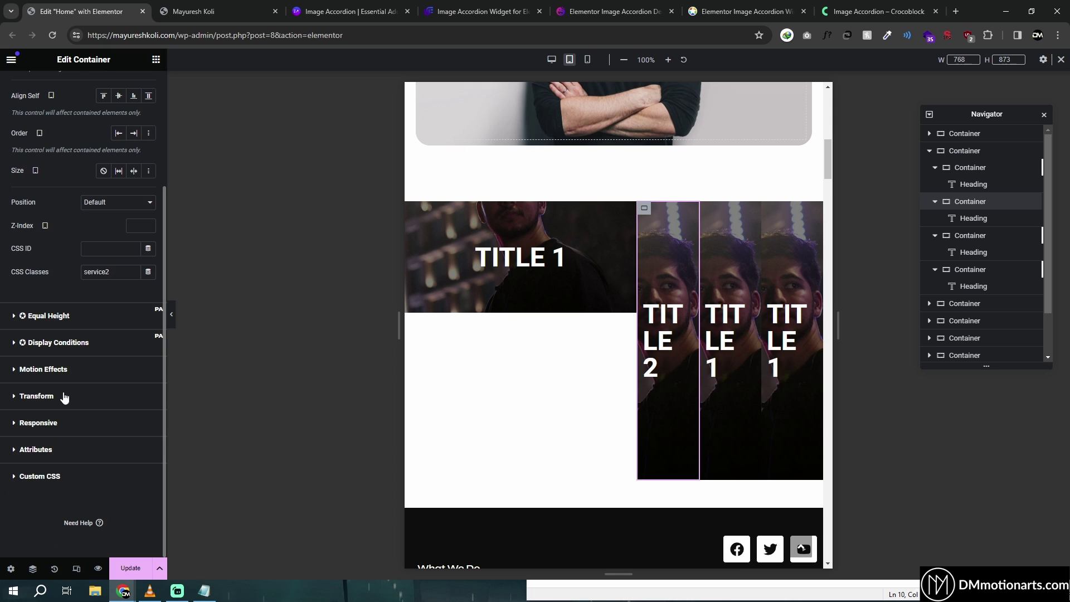
click(21, 486)
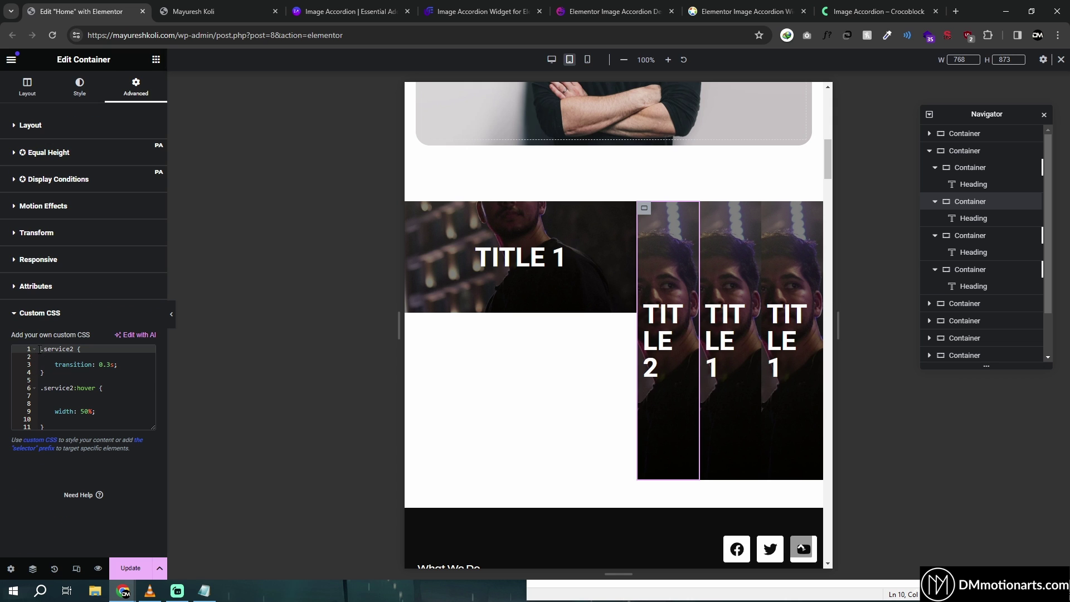
drag(41, 349, 56, 419)
click(204, 590)
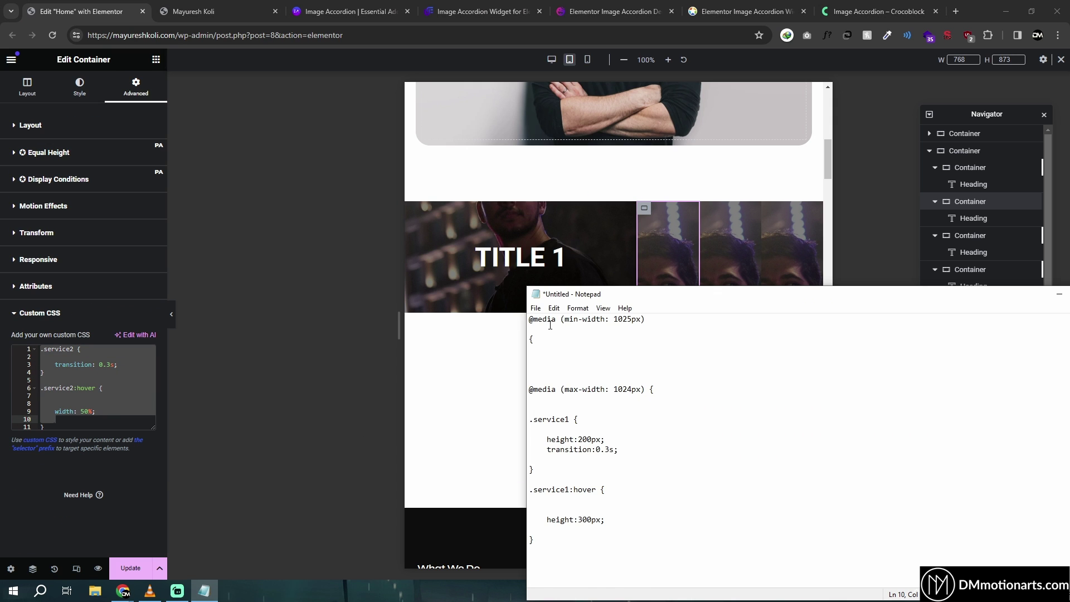
drag(581, 295, 505, 189)
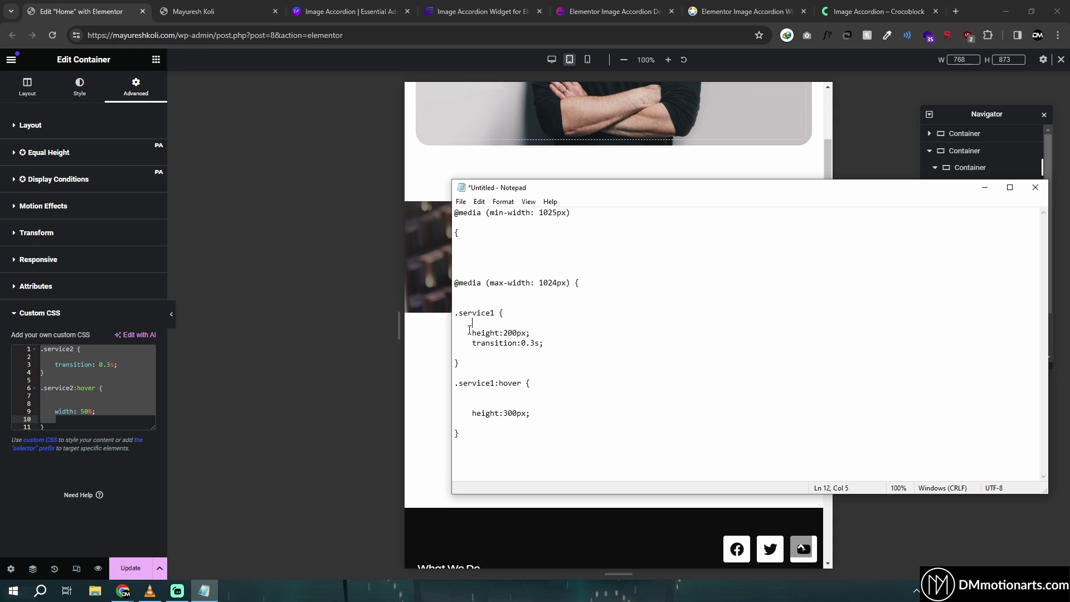
click(81, 412)
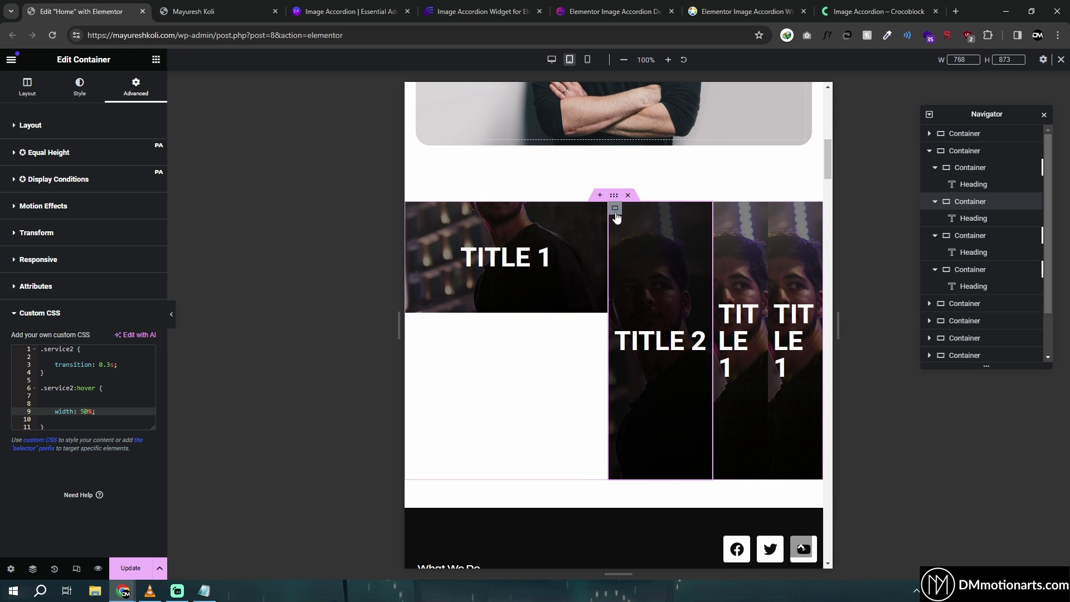
click(123, 421)
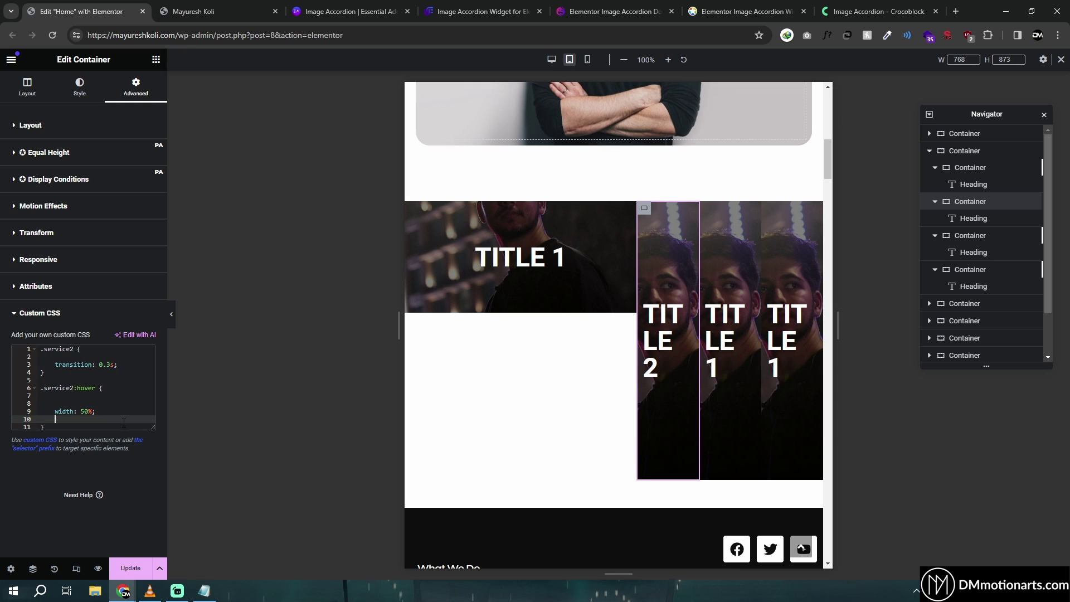
click(124, 427)
click(204, 590)
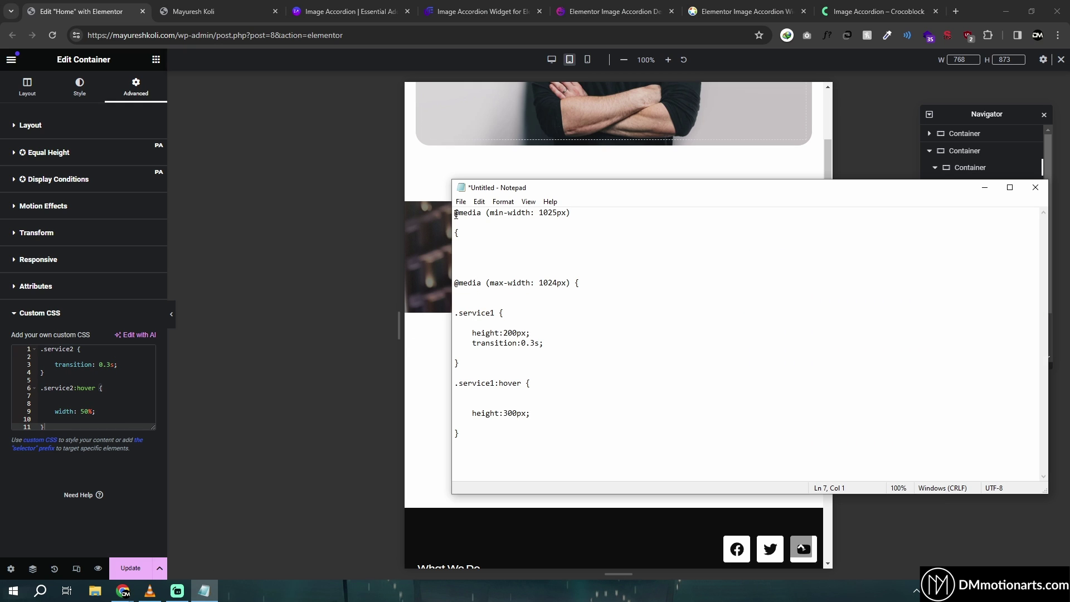
drag(455, 213, 570, 214)
key(ctrl+c)
click(35, 357)
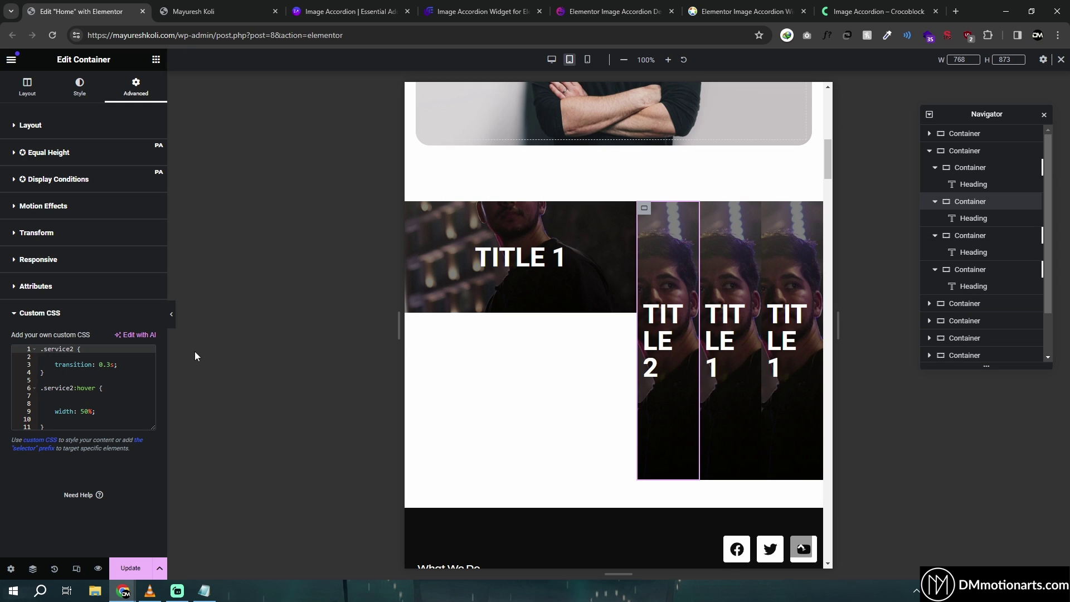
key(Return)
key(Return)
key(Up)
key(Up)
key(ctrl+v)
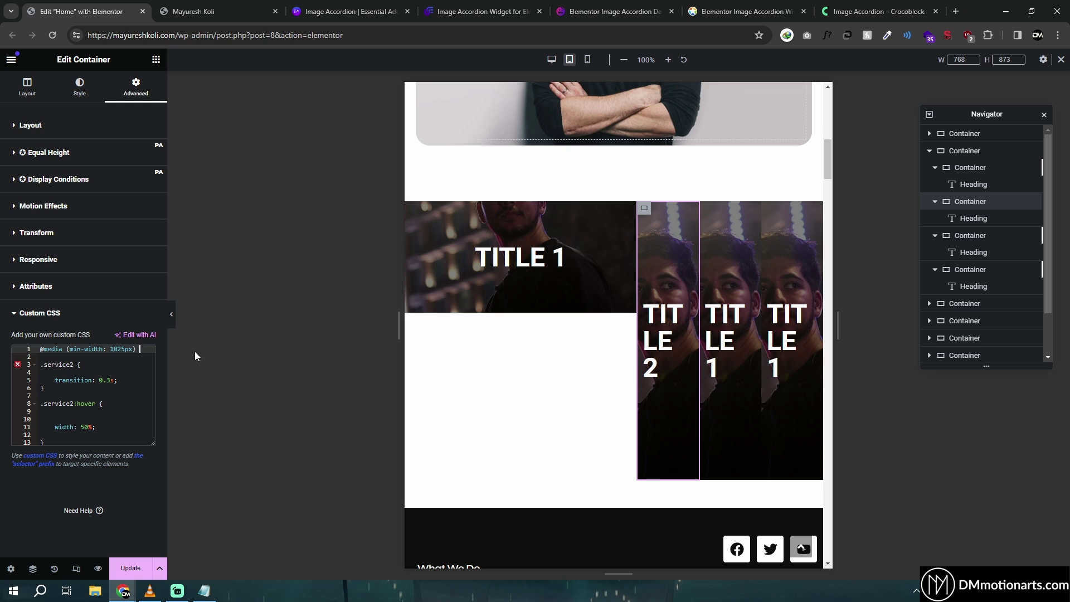
Enclose both .service2 rules in the opening and closing braces of the min-width media query.
text({)
click(73, 442)
key(Return)
text(})
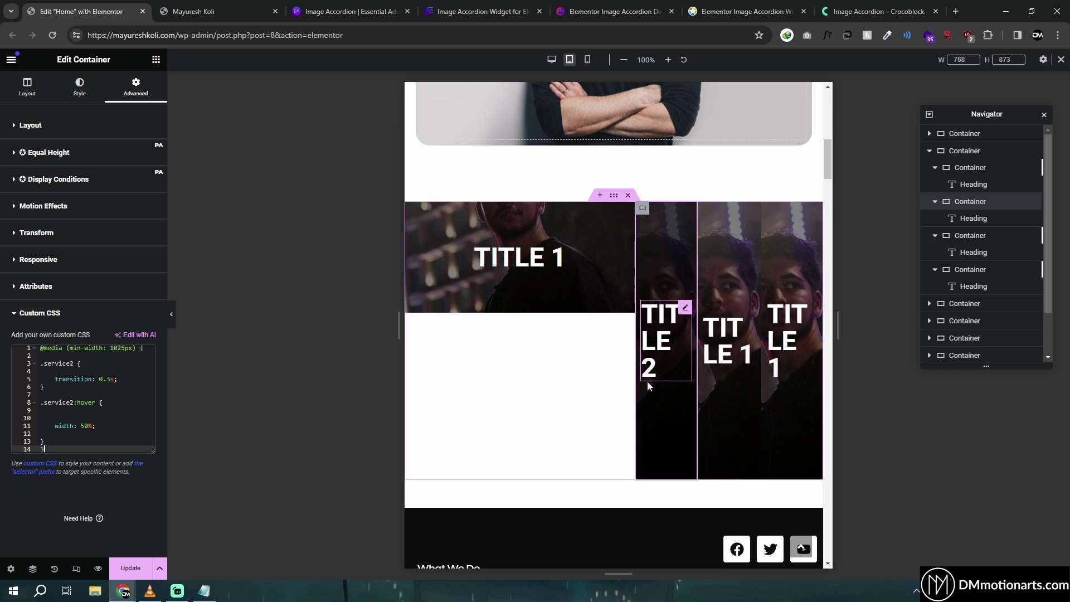
drag(63, 447, 40, 348)
click(204, 591)
drag(454, 282, 580, 283)
key(ctrl+c)
click(75, 451)
key(Return)
key(Return)
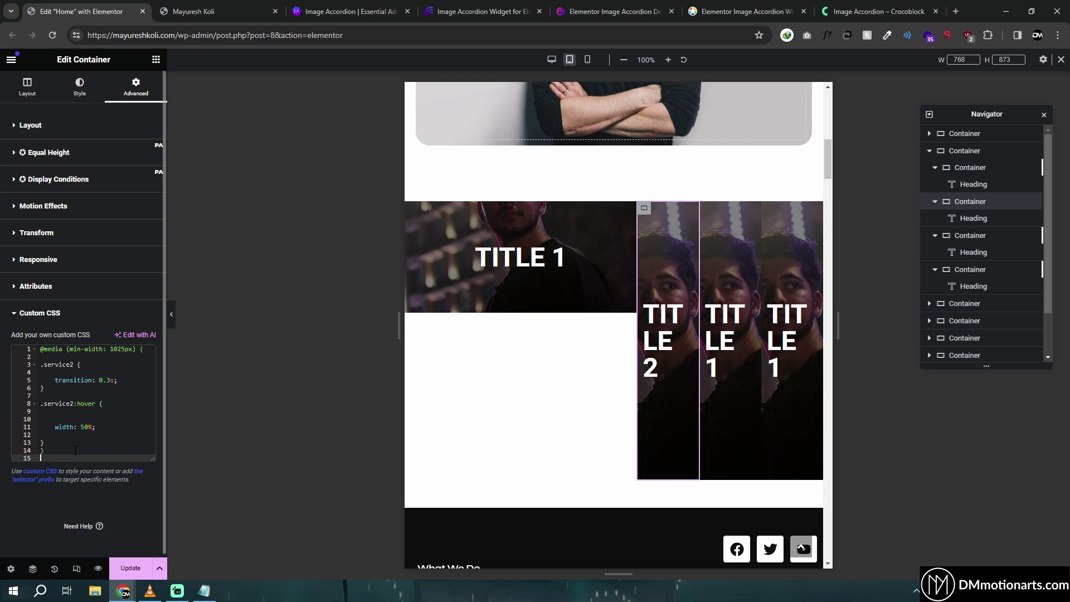
key(ctrl+v)
Copy the .service2 and .service2:hover rules with their closing brace into the max-width: 1024px media query.
drag(41, 366, 132, 441)
key(ctrl+c)
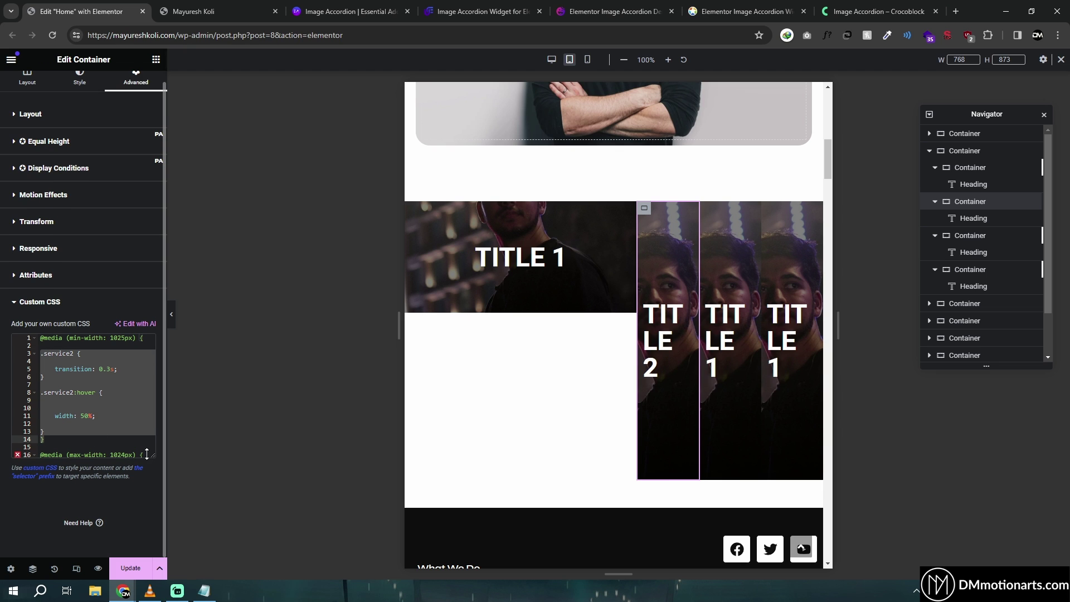
click(144, 446)
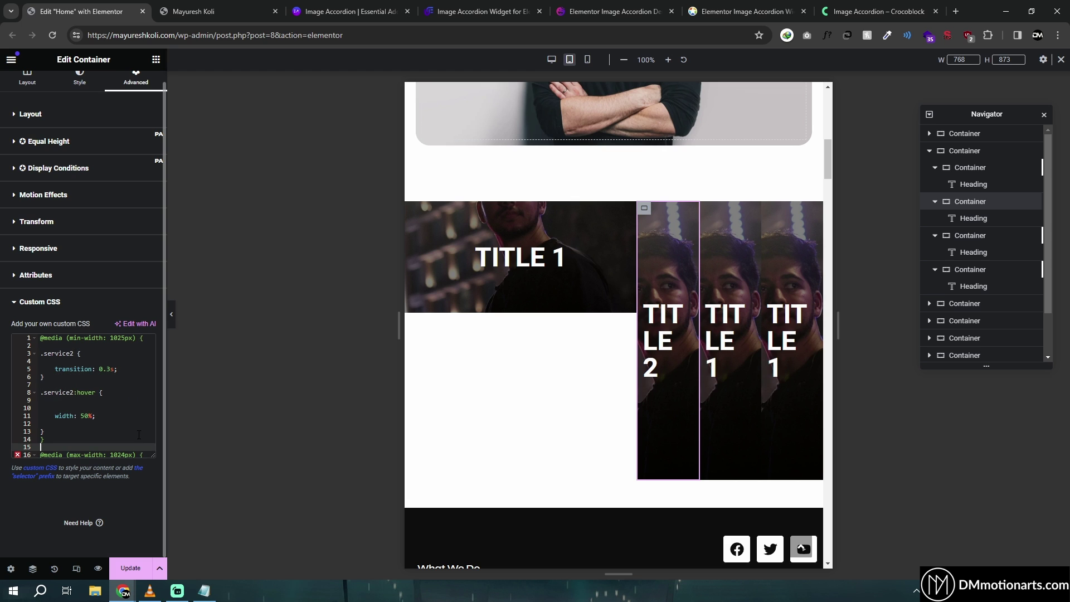
key(Down)
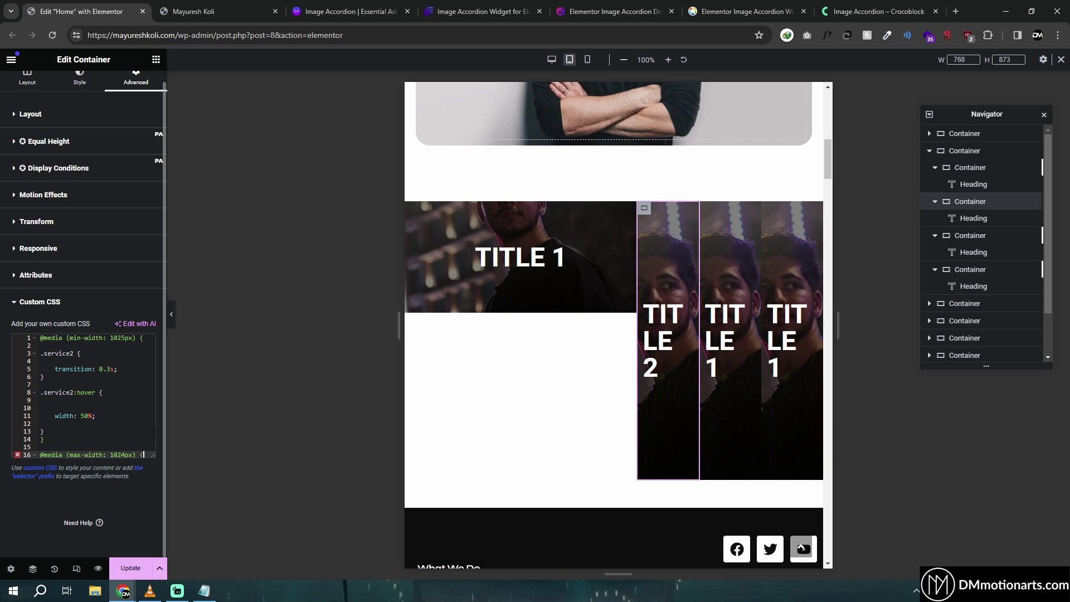
key(Return)
key(Return)
key(ctrl+v)
scroll(63, 428, down, 2)
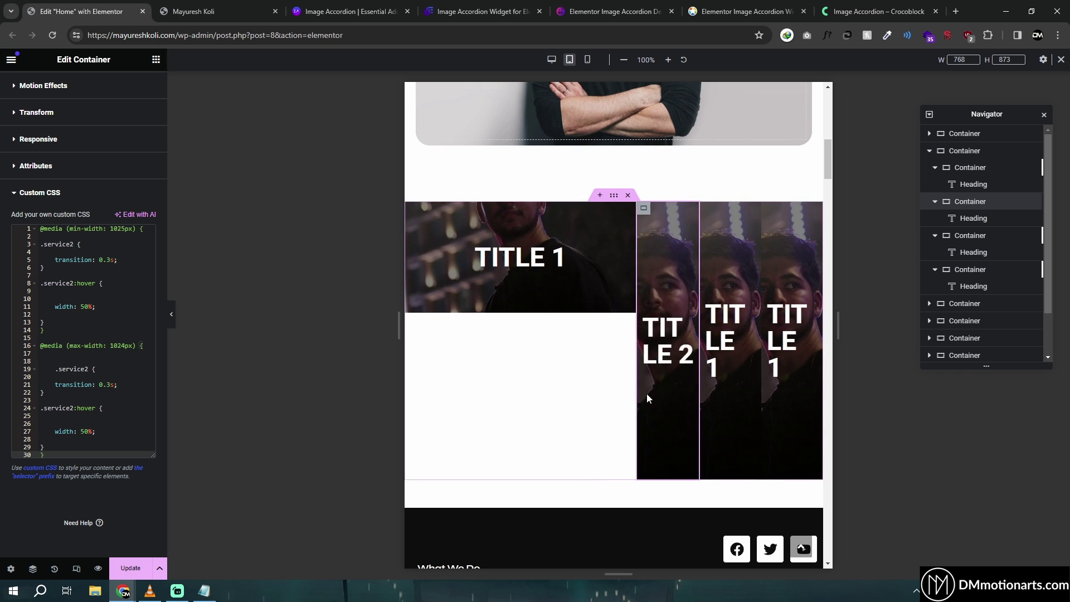
Try hover widths of 80%, 100% and 500% for .service2 in the max-width media query.
click(85, 432)
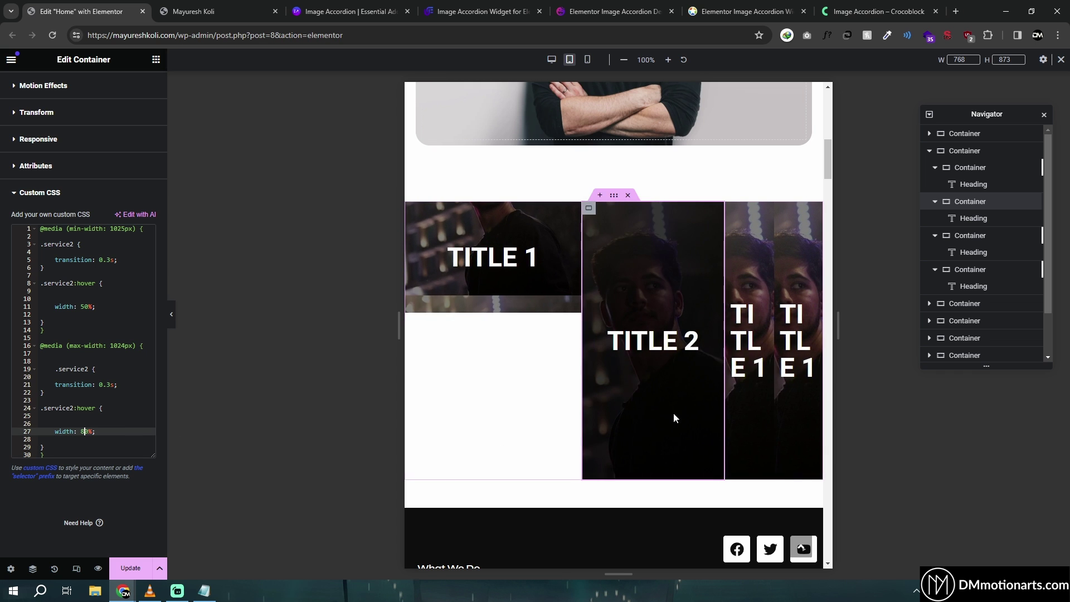
text(10)
click(115, 431)
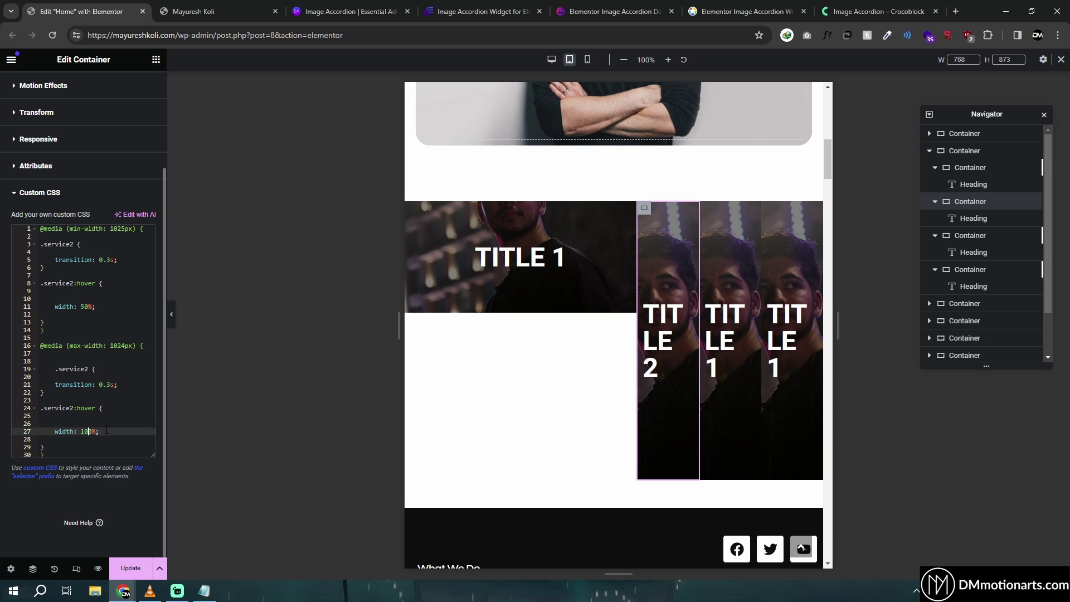
key(BackSpace)
text(50)
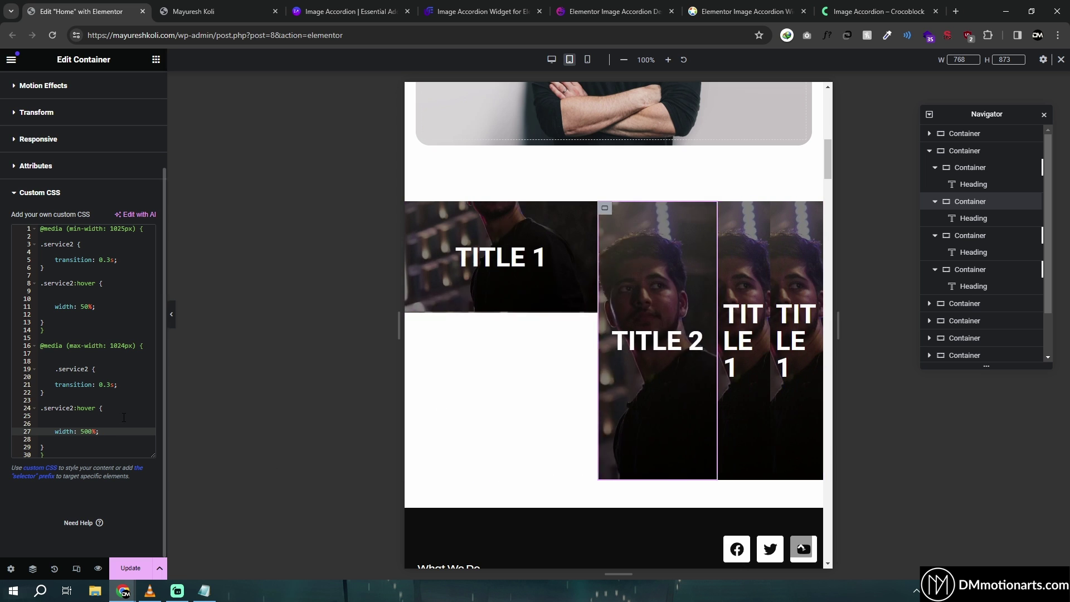
Compare the two media-query blocks and return the max-width .service2:hover width to 50%.
drag(45, 322, 34, 229)
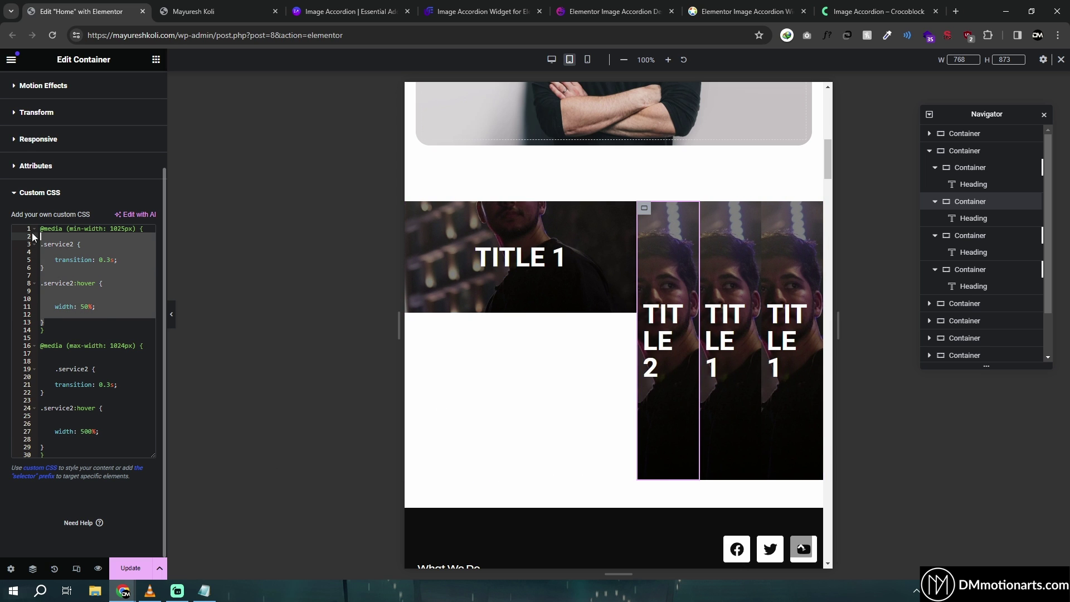
click(50, 408)
drag(45, 447, 35, 348)
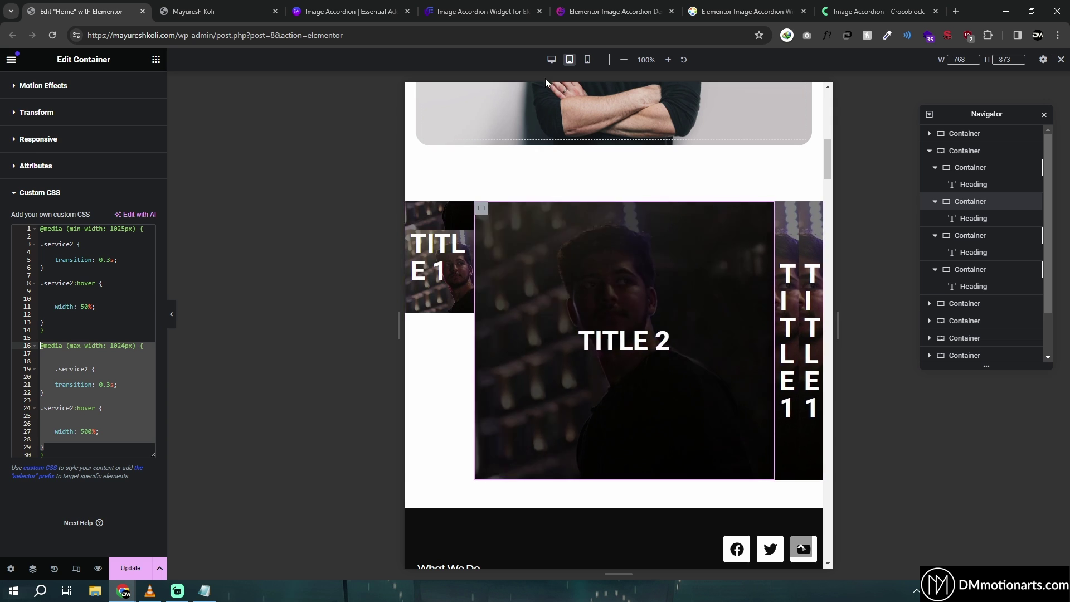
click(55, 423)
click(90, 434)
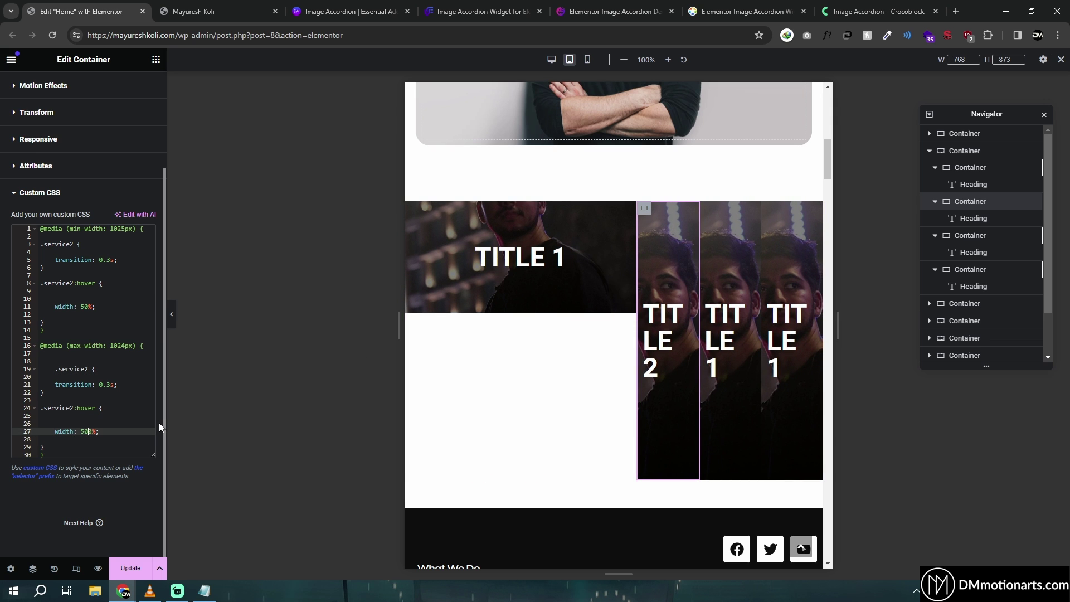
key(BackSpace)
key(BackSpace)
text(5)
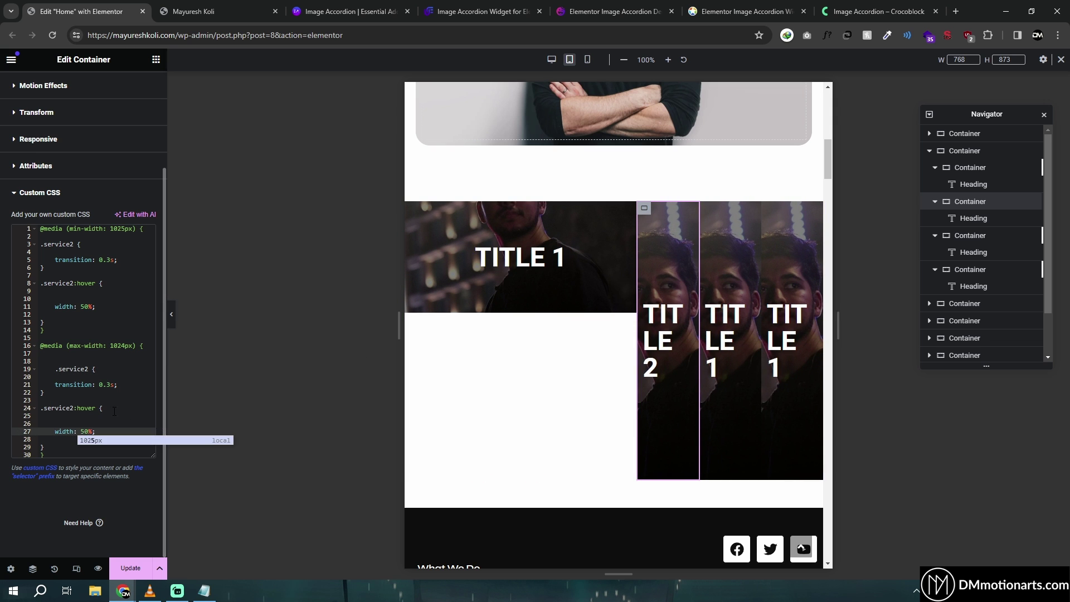
Switch the preview to mobile and change the max-width media query in Notepad to 767px.
click(587, 60)
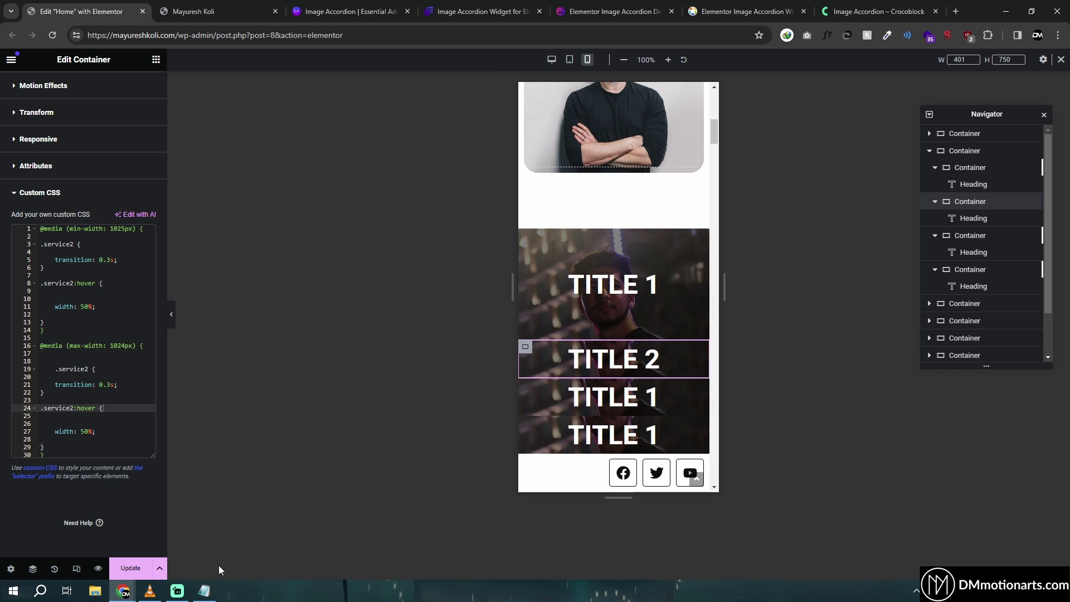
click(203, 590)
click(554, 317)
click(548, 284)
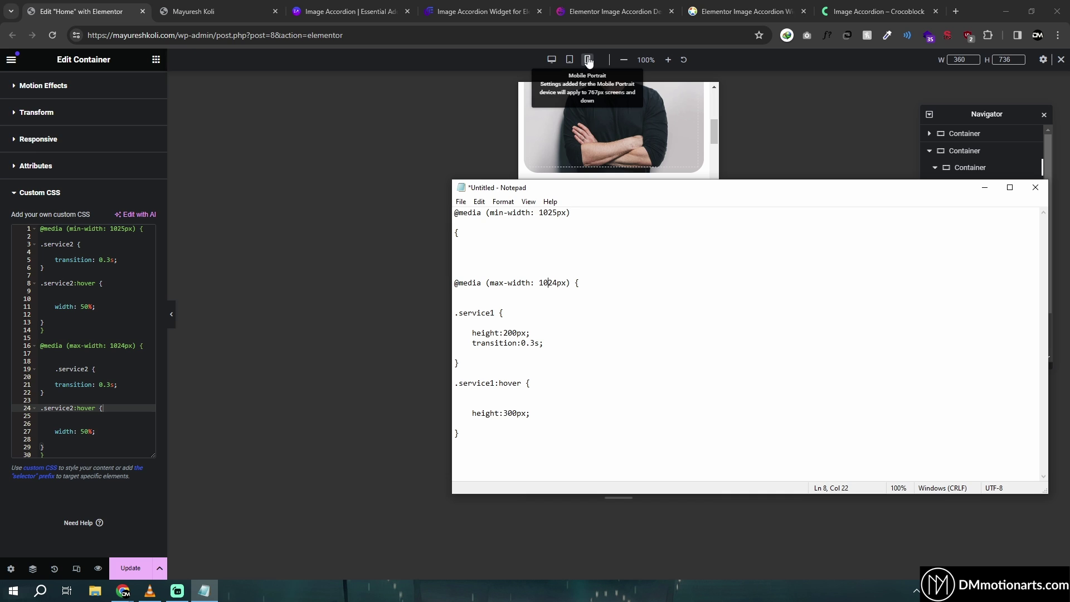
key(Delete)
key(Delete)
key(BackSpace)
key(BackSpace)
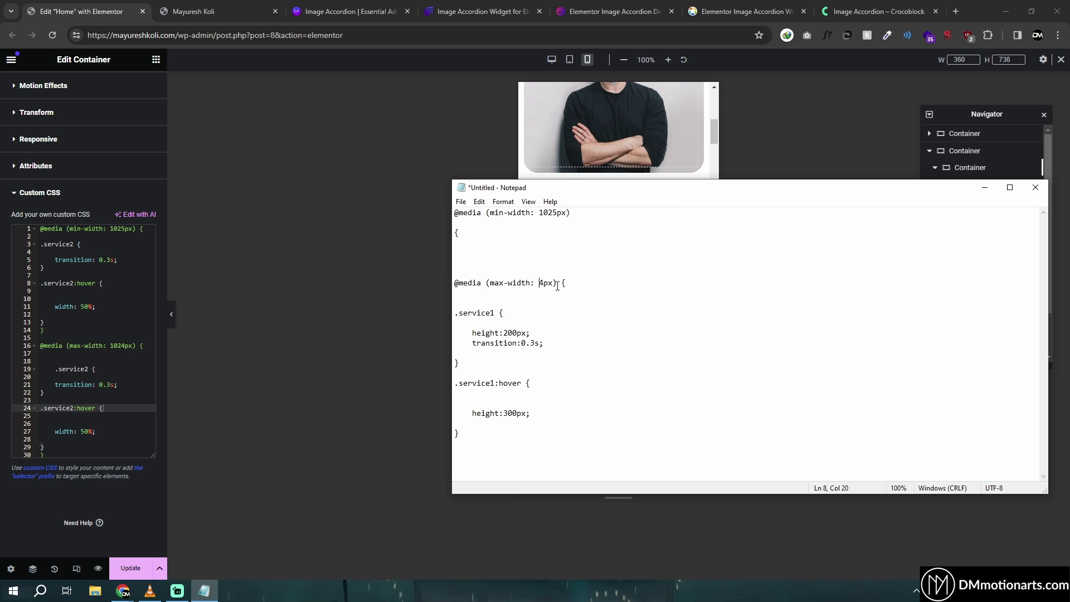
text(767)
drag(456, 286, 567, 442)
Replace the entire Notepad text with a copy of the second column's full custom CSS.
click(70, 440)
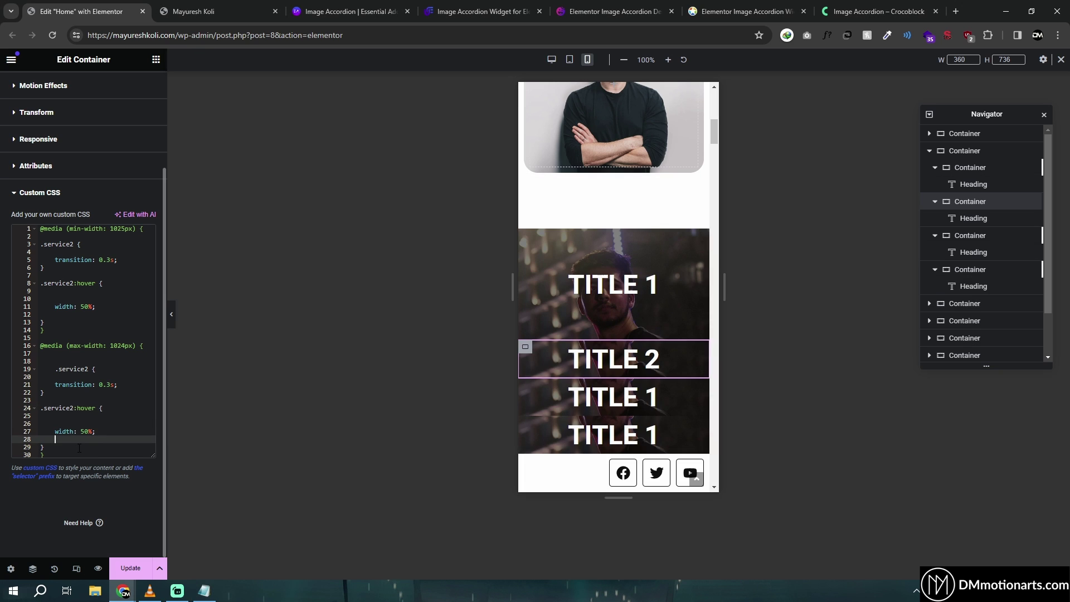
click(78, 455)
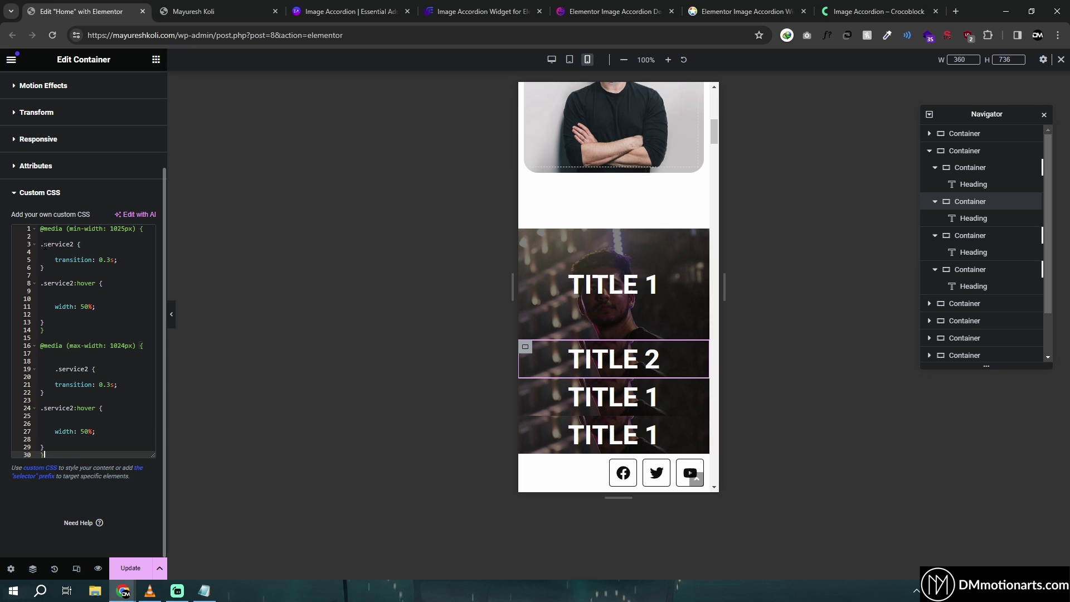
key(ctrl+a)
key(ctrl+c)
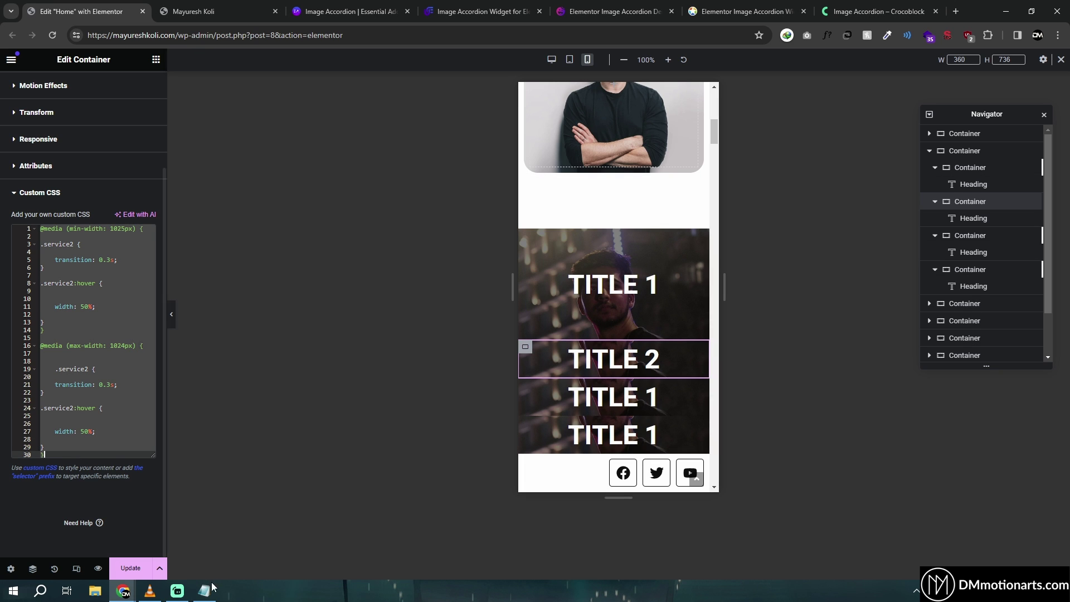
click(204, 590)
key(ctrl+a)
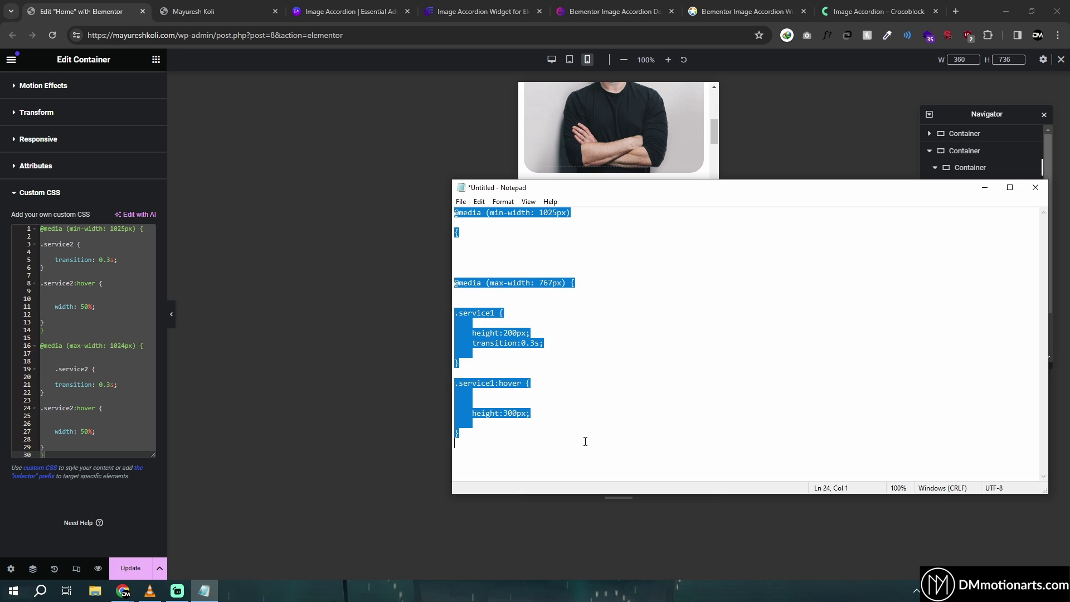
key(ctrl+v)
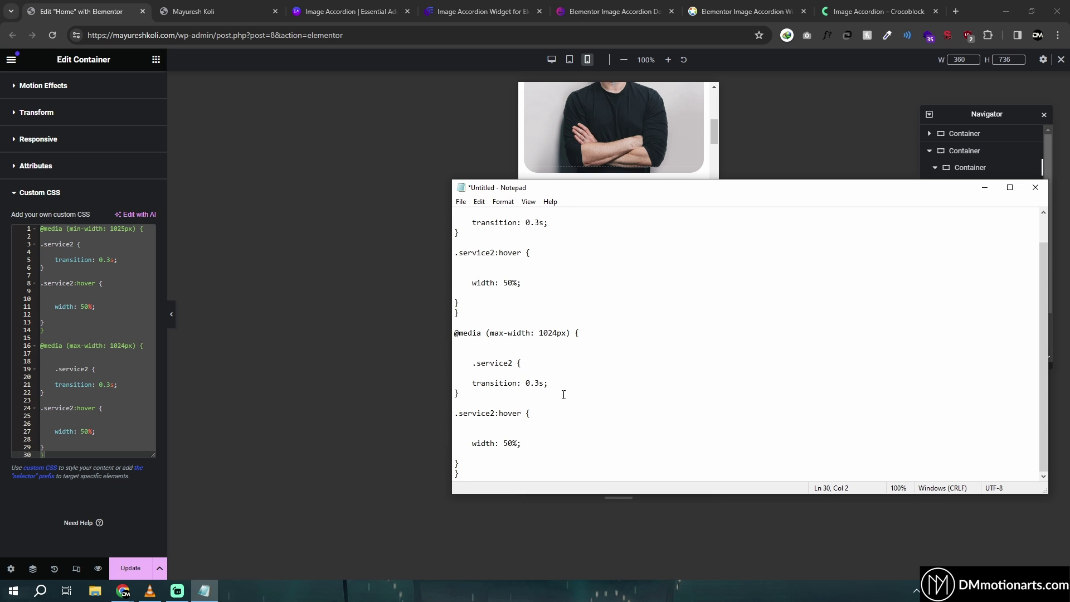
Label the min-width: 1025px block with the comment /*Desktop*/ and the max-width: 1024px block with /*Tablet*/ in Notepad.
scroll(563, 395, up, 1)
drag(454, 212, 560, 334)
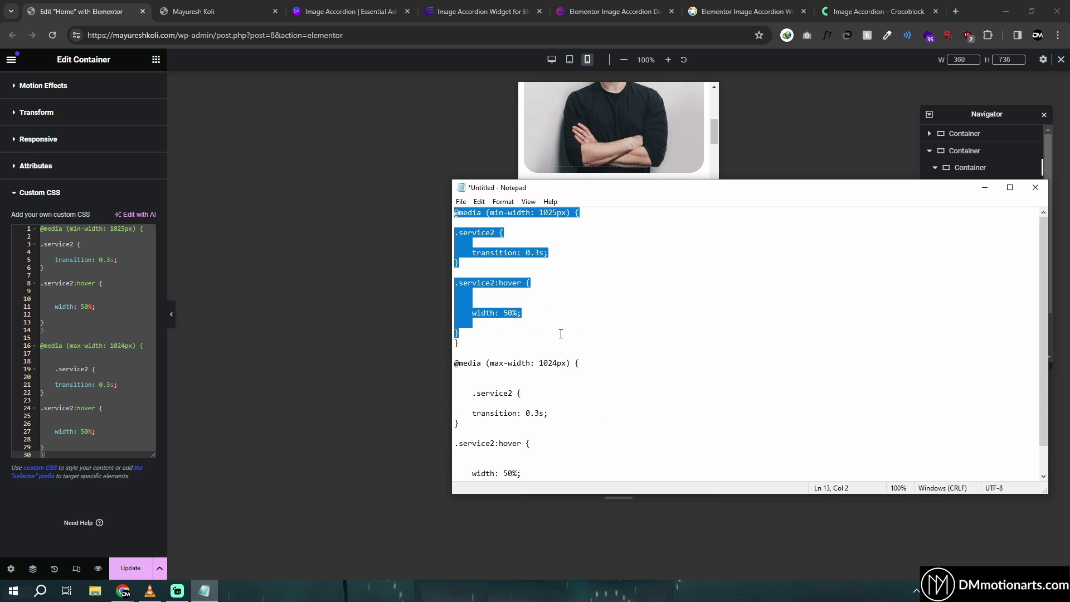
click(514, 283)
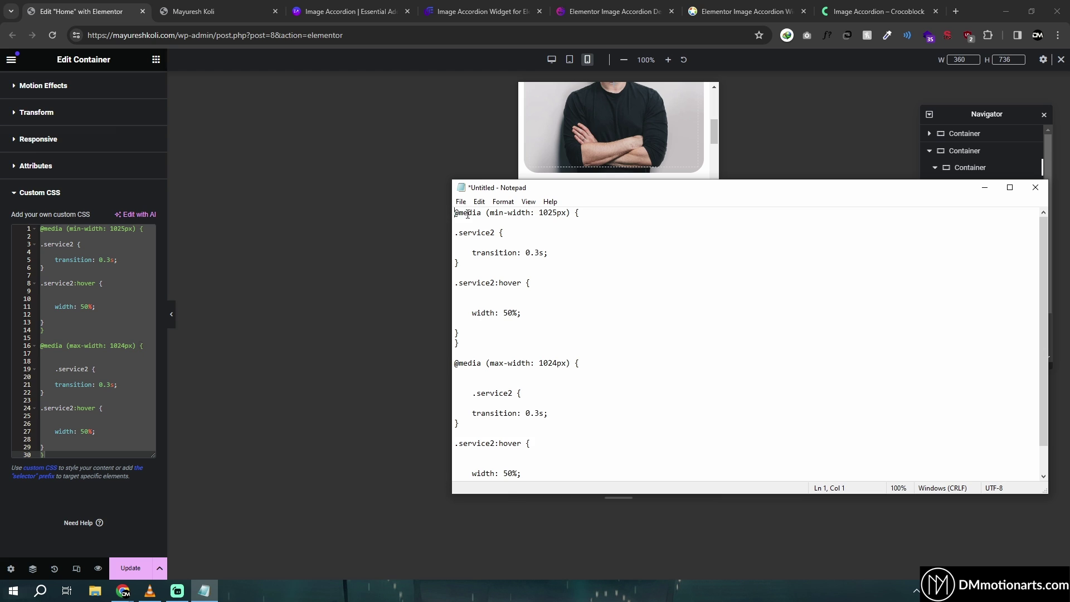
key(Return)
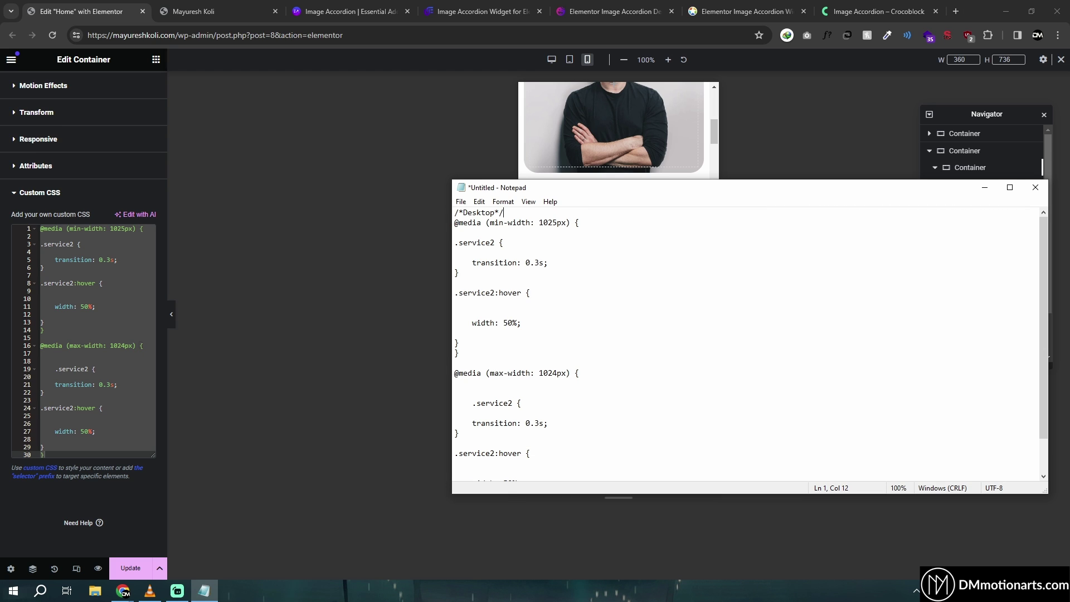
key(Return)
text(/*Tablet*/)
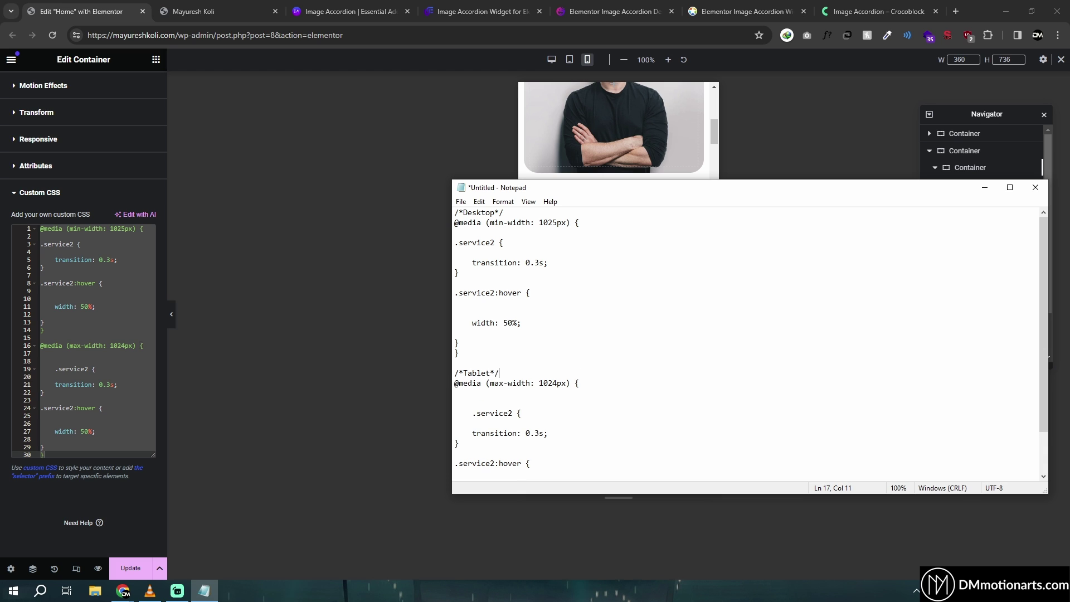
Copy the /*Tablet*/ comment below the last media query and reword the copy as /*Mobile*/.
key(shift+Home)
key(ctrl+c)
scroll(604, 406, down, 2)
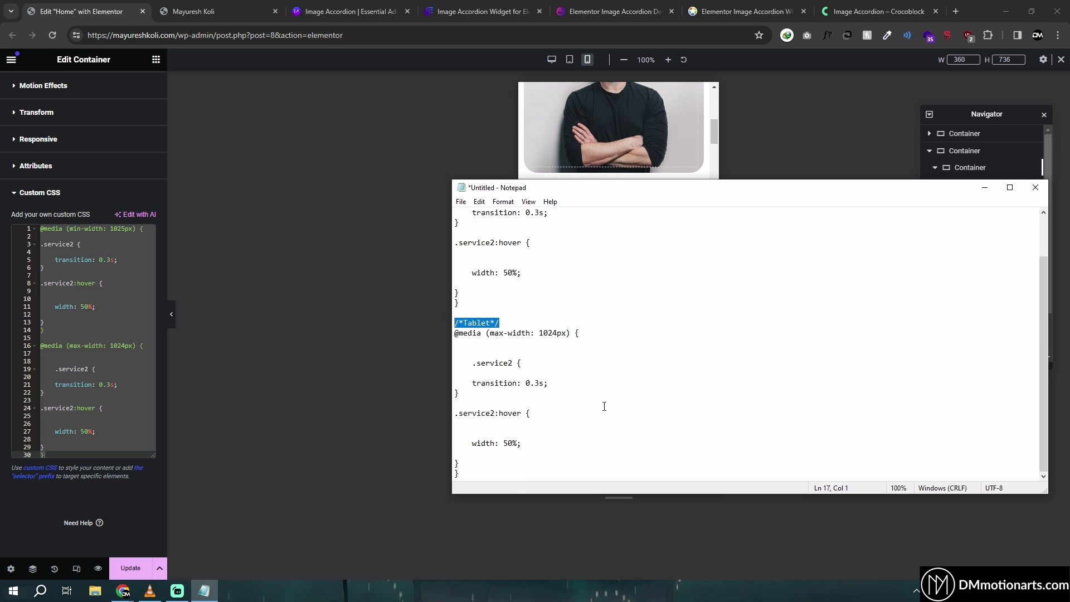
click(533, 468)
key(Return)
key(Return)
key(ctrl+v)
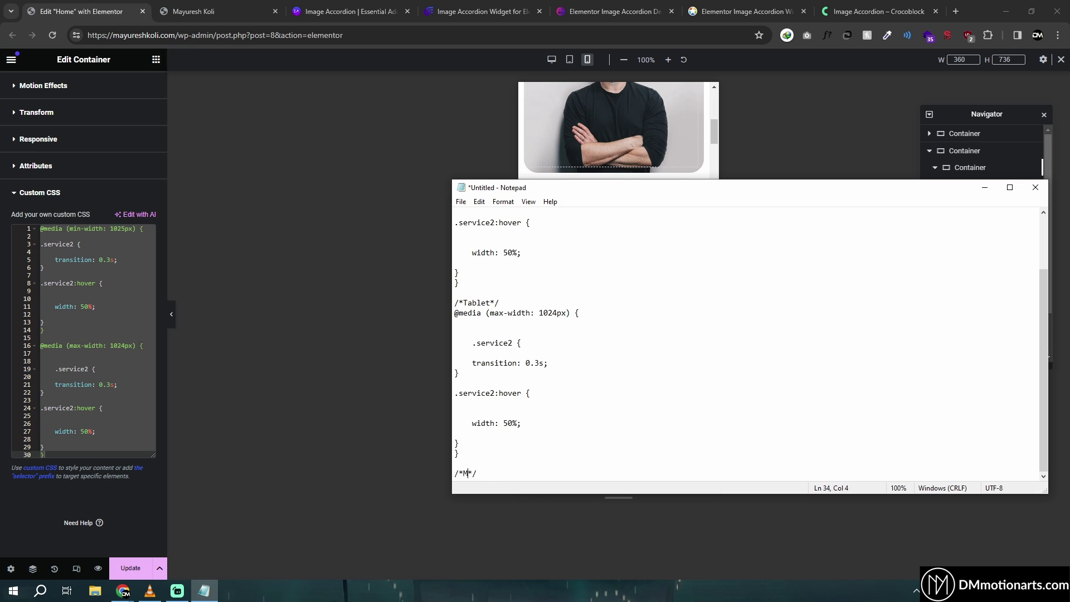
key(BackSpace)
key(BackSpace)
key(BackSpace)
drag(454, 314, 531, 455)
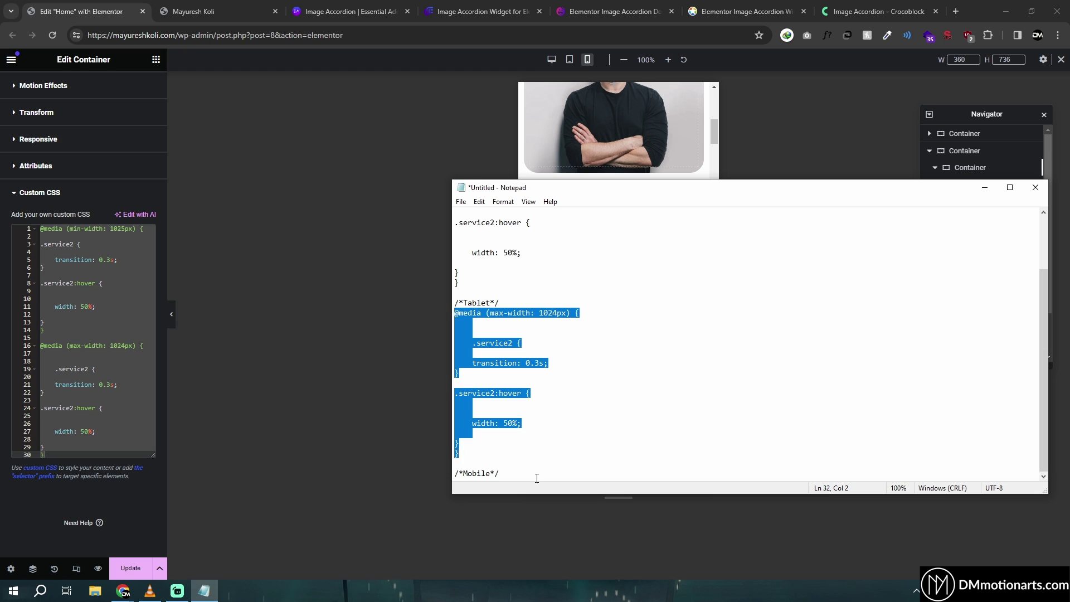
key(ctrl+c)
click(537, 478)
key(Return)
key(ctrl+v)
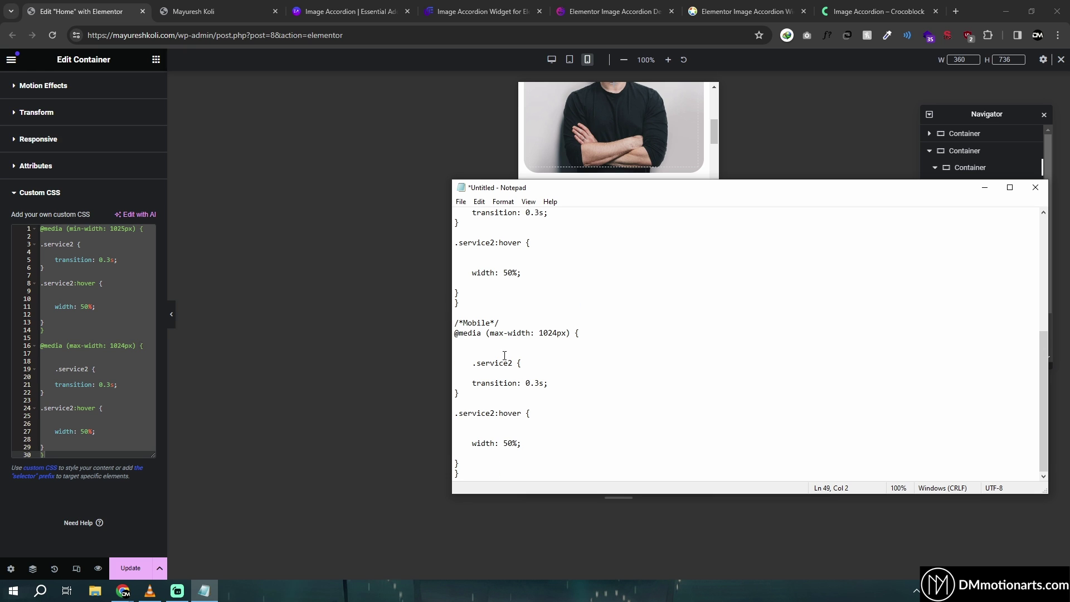
Set the mobile media query's max-width to 767px.
key(Delete)
key(Delete)
key(BackSpace)
key(BackSpace)
text(7)
click(511, 452)
scroll(511, 398, up, 4)
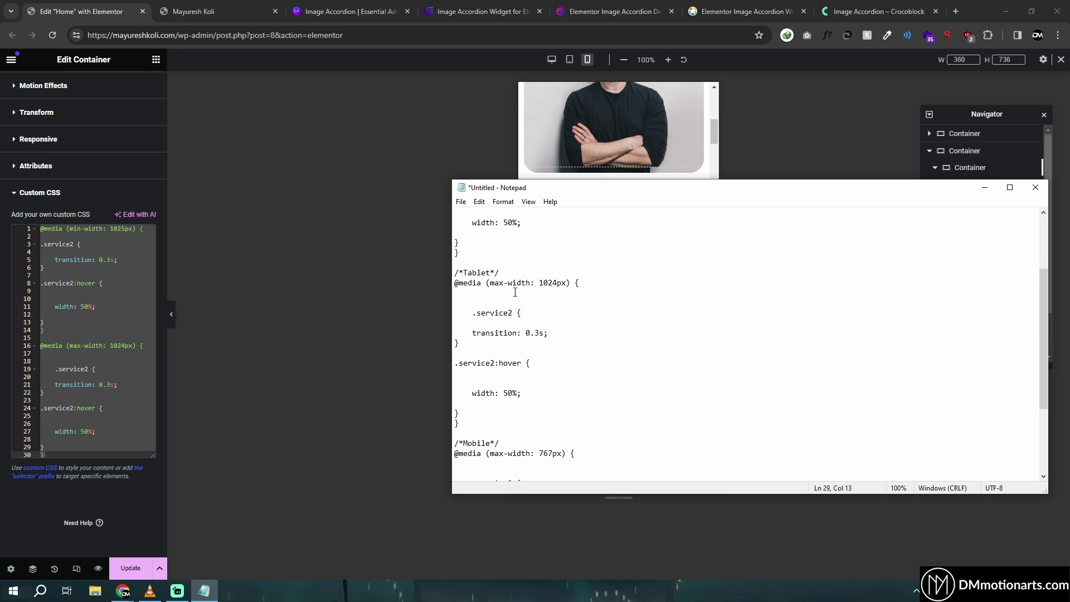
Examine the accordion's hover behaviour on mobile and desktop alongside the media-query blocks in the second column's CSS.
click(315, 303)
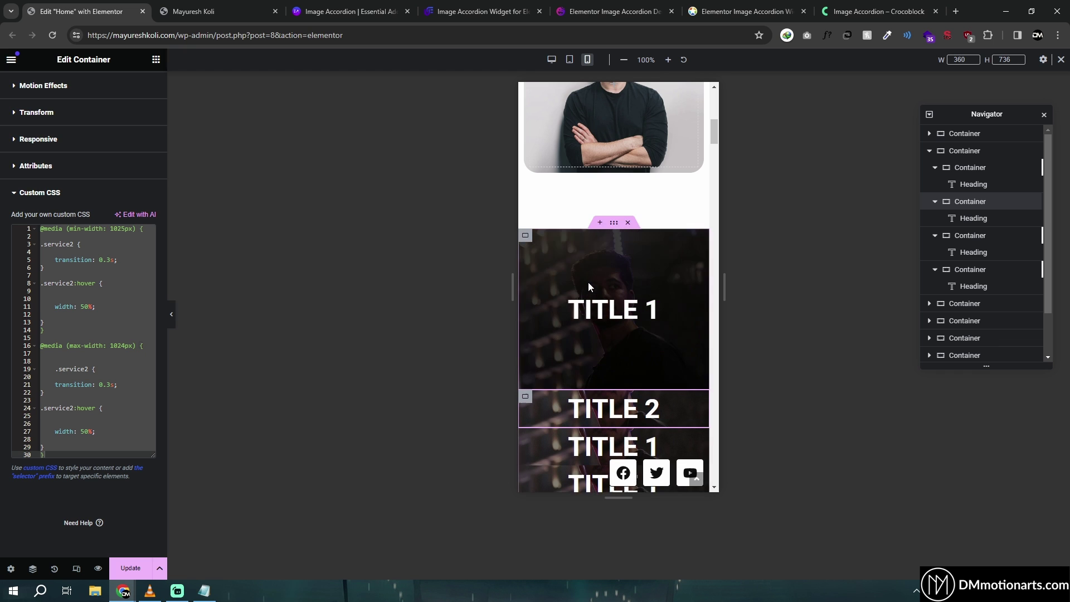
click(207, 591)
click(501, 413)
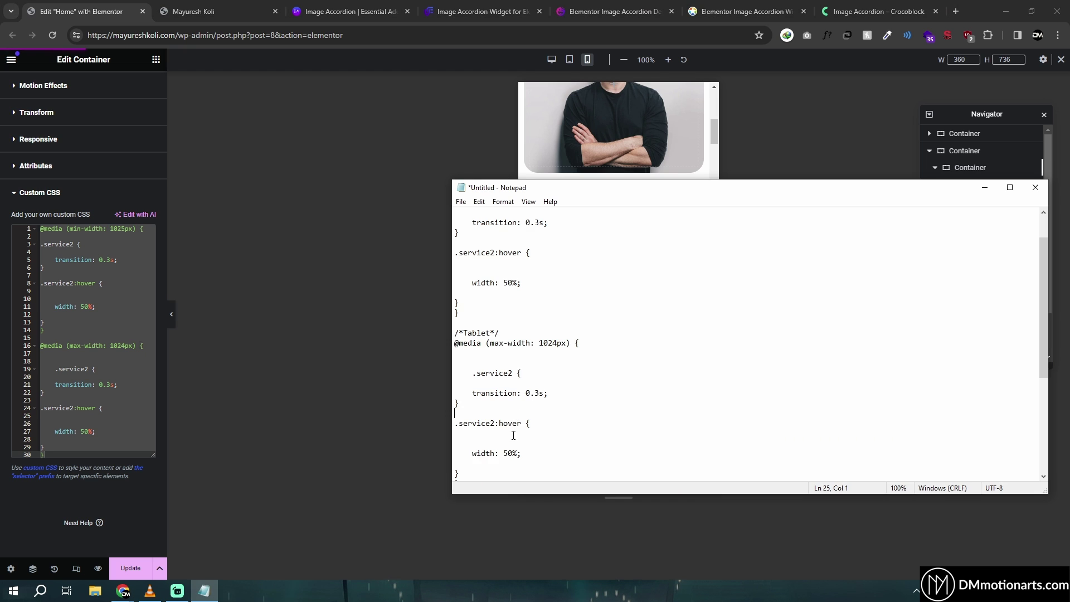
click(336, 428)
click(99, 361)
drag(39, 346, 109, 447)
click(108, 448)
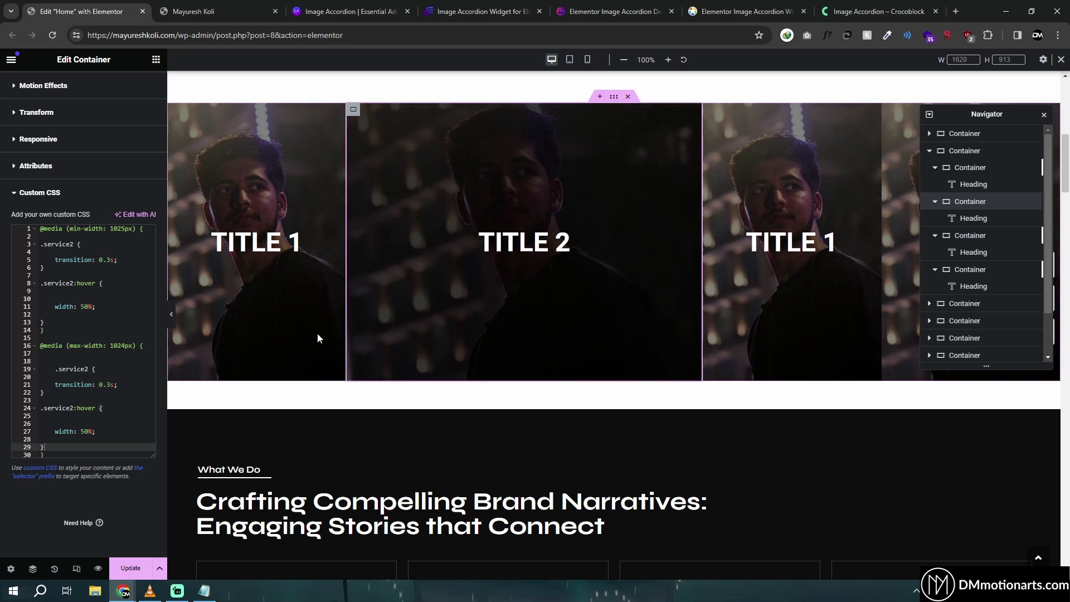
scroll(320, 412, up, 2)
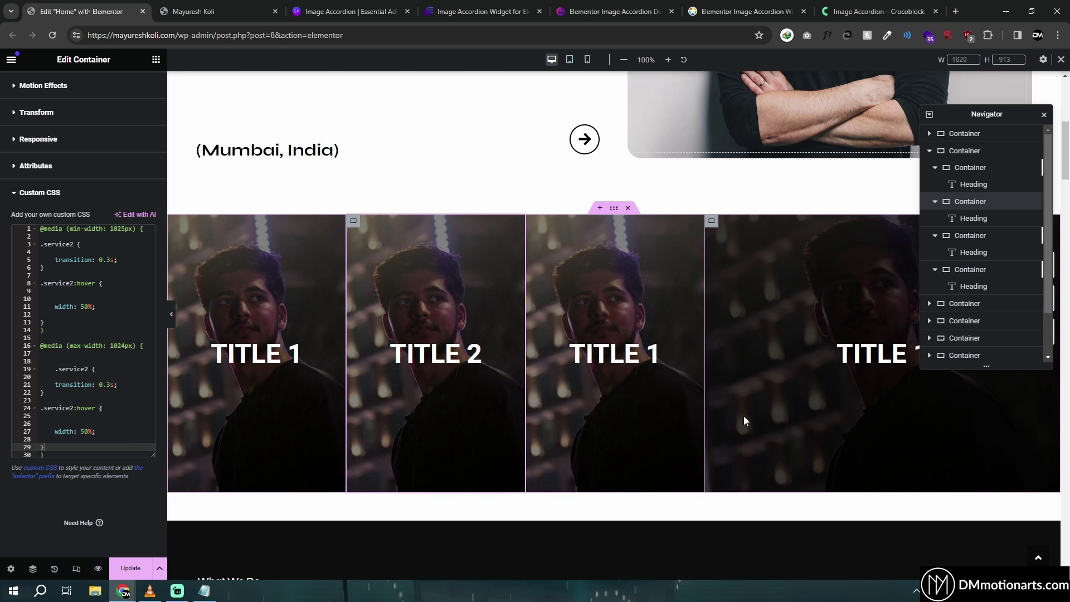
drag(44, 447, 77, 283)
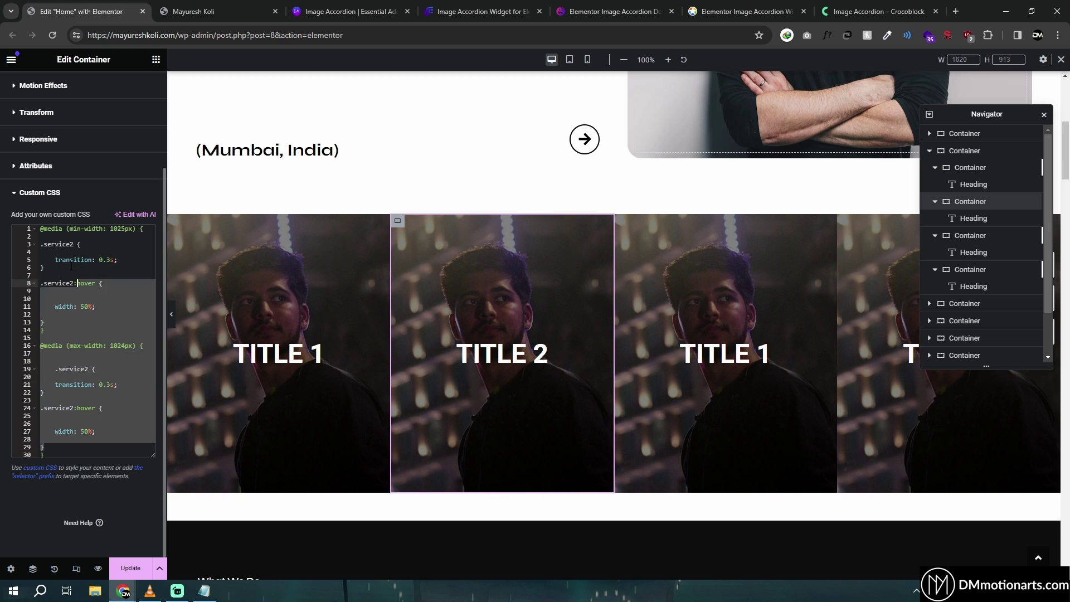
click(72, 261)
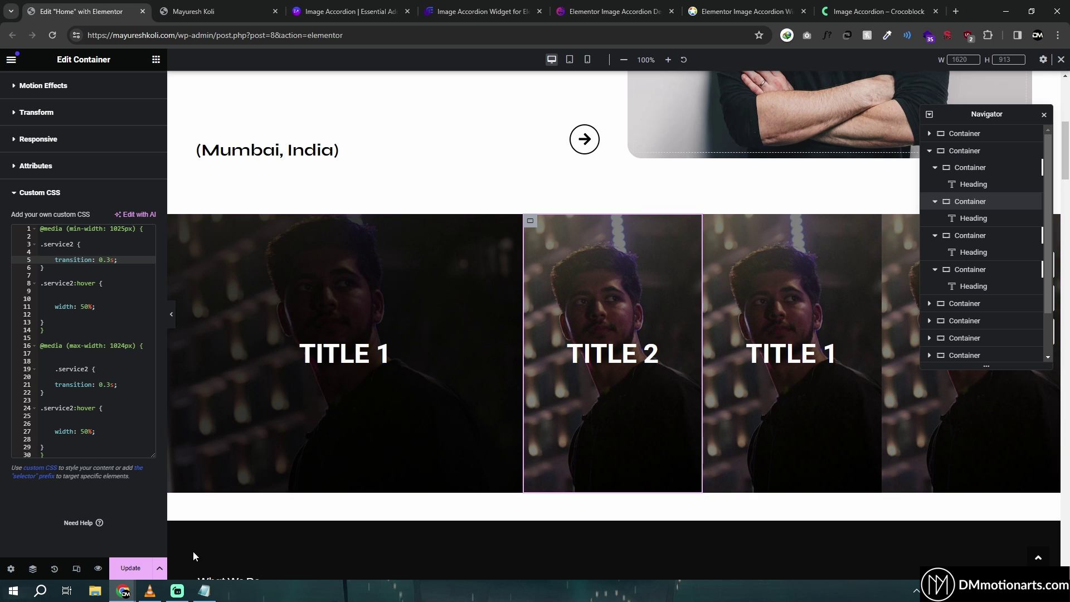
mouse_move(173, 594)
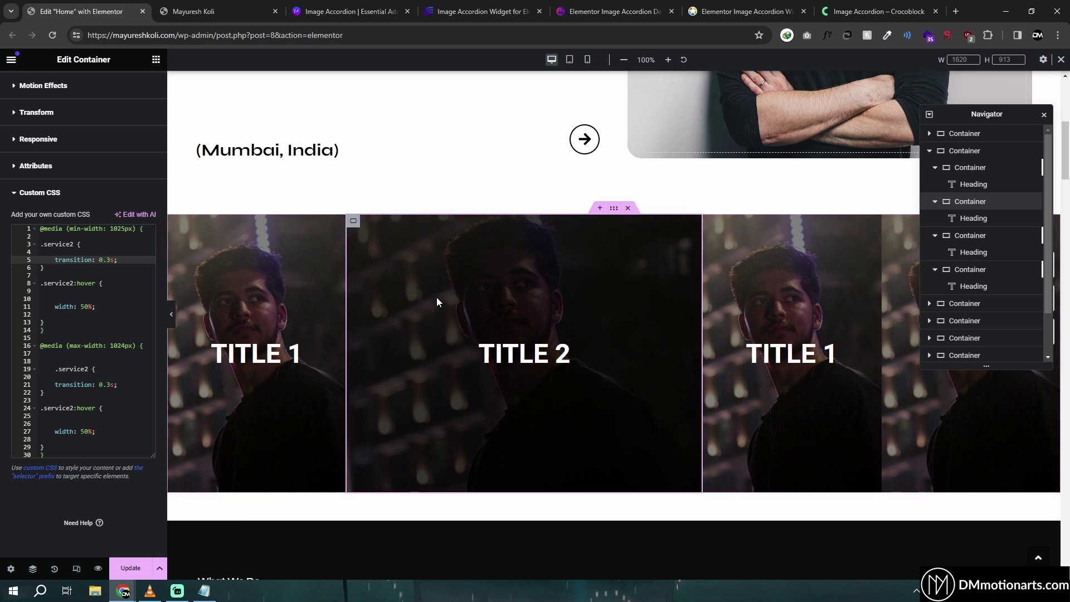